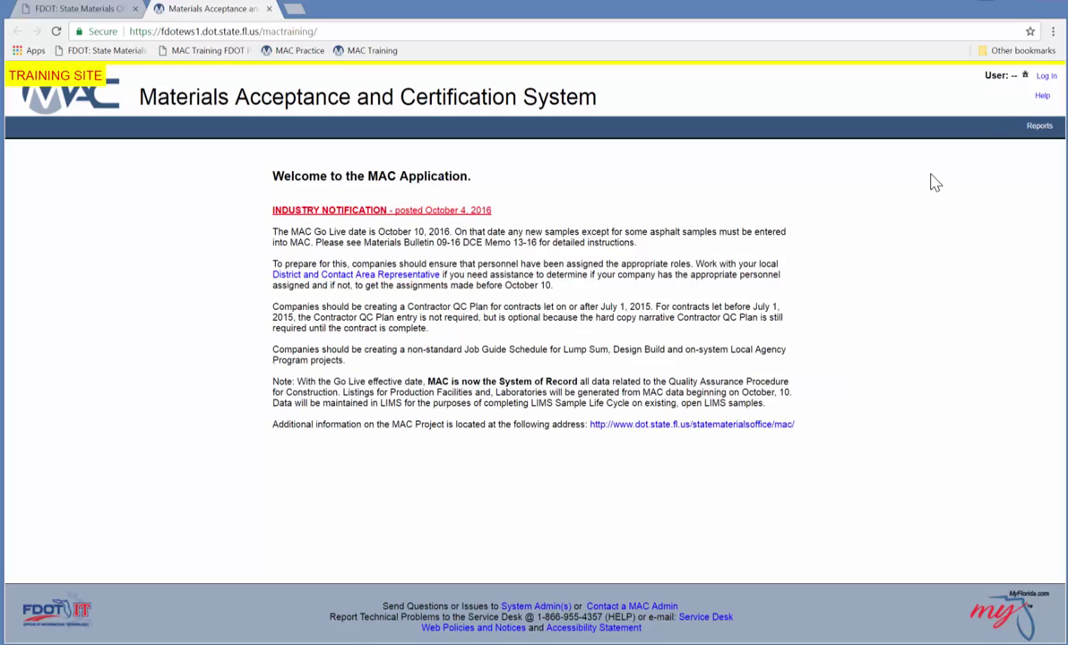
Sign in to MAC as an e-mail internet subscriber and accept the FDOT terms of service.
left_click(1045, 75)
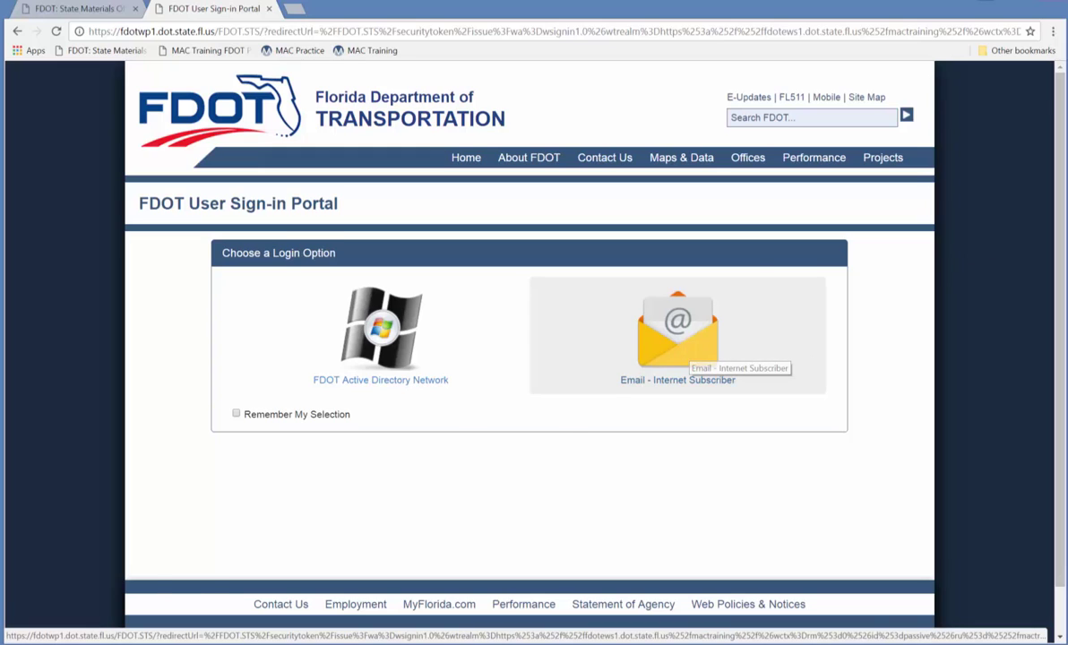
left_click(692, 355)
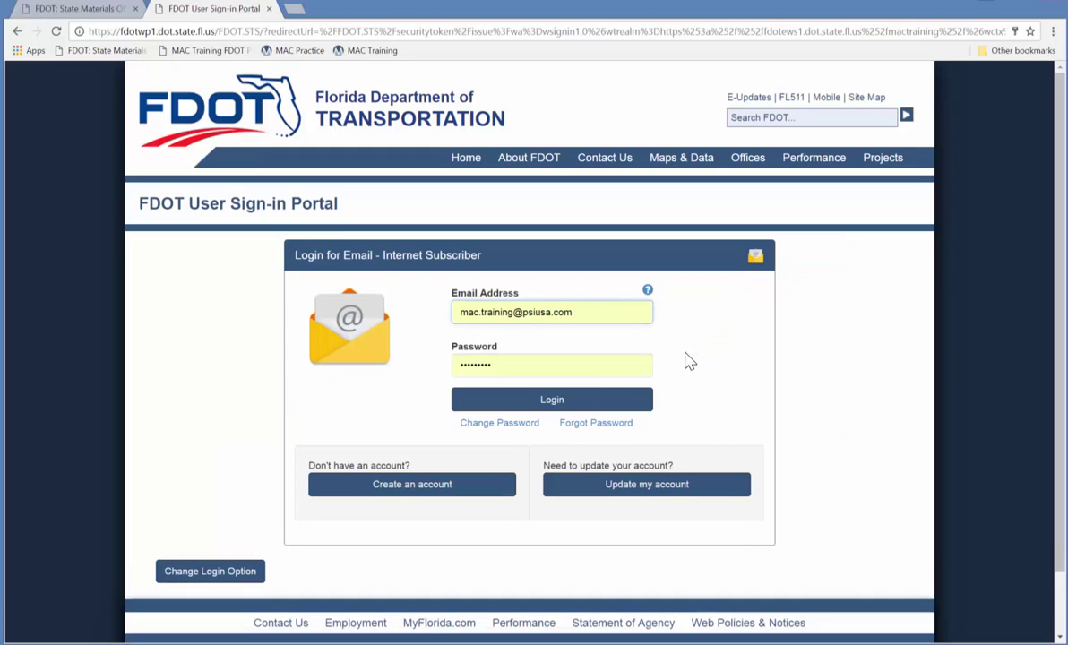
left_click(561, 404)
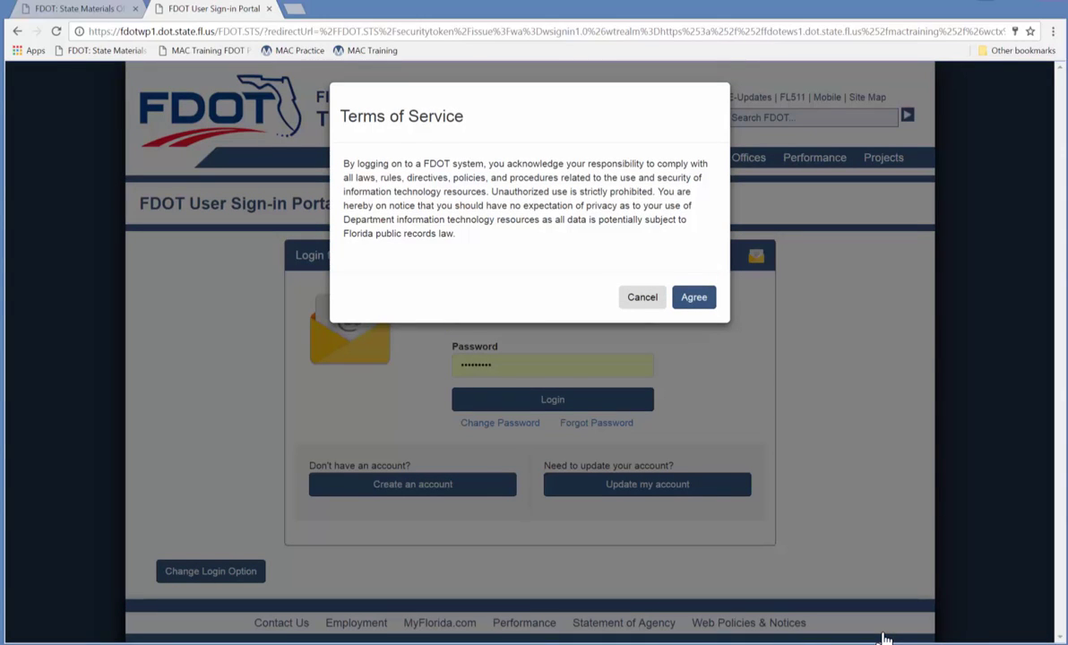
left_click(706, 297)
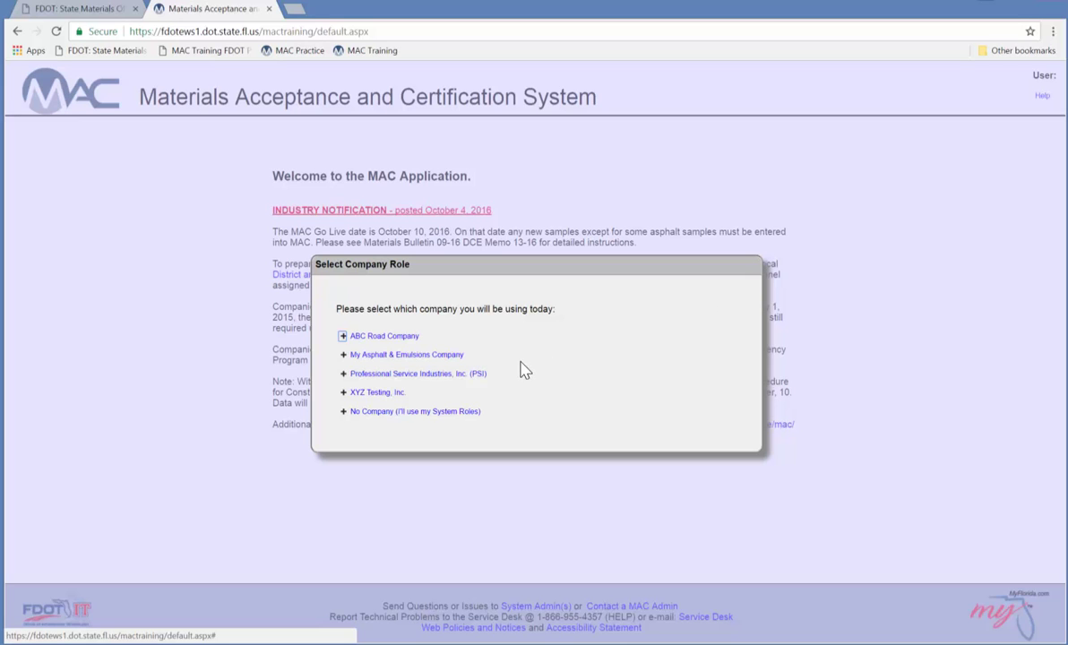
Work as My Asphalt & Emulsions Company and go to the sample management area.
left_click(406, 355)
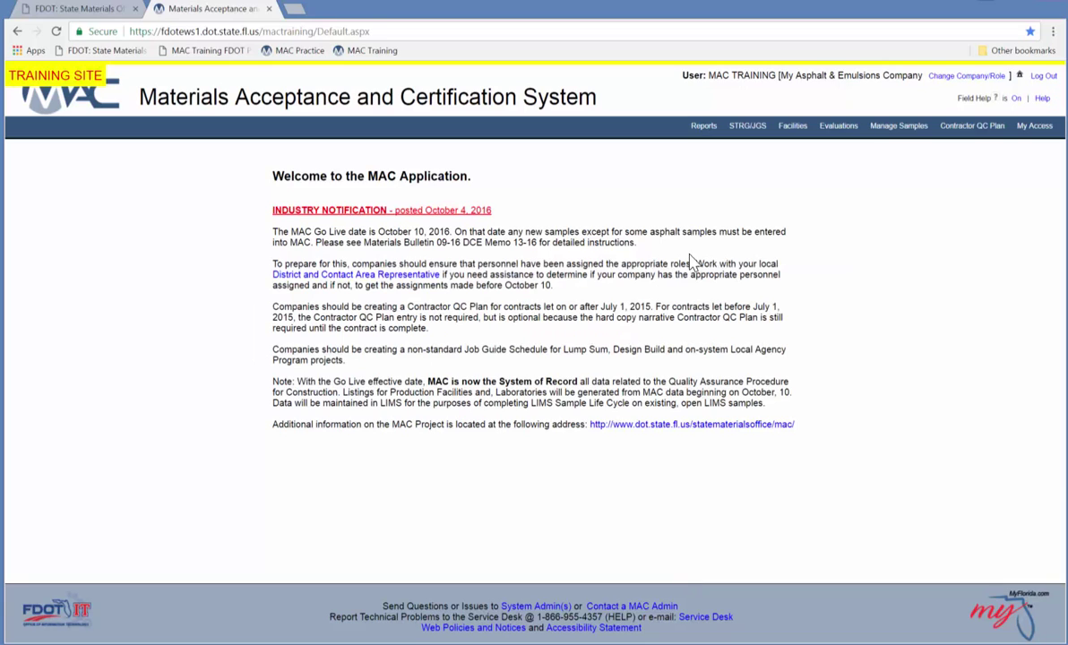
left_click(898, 125)
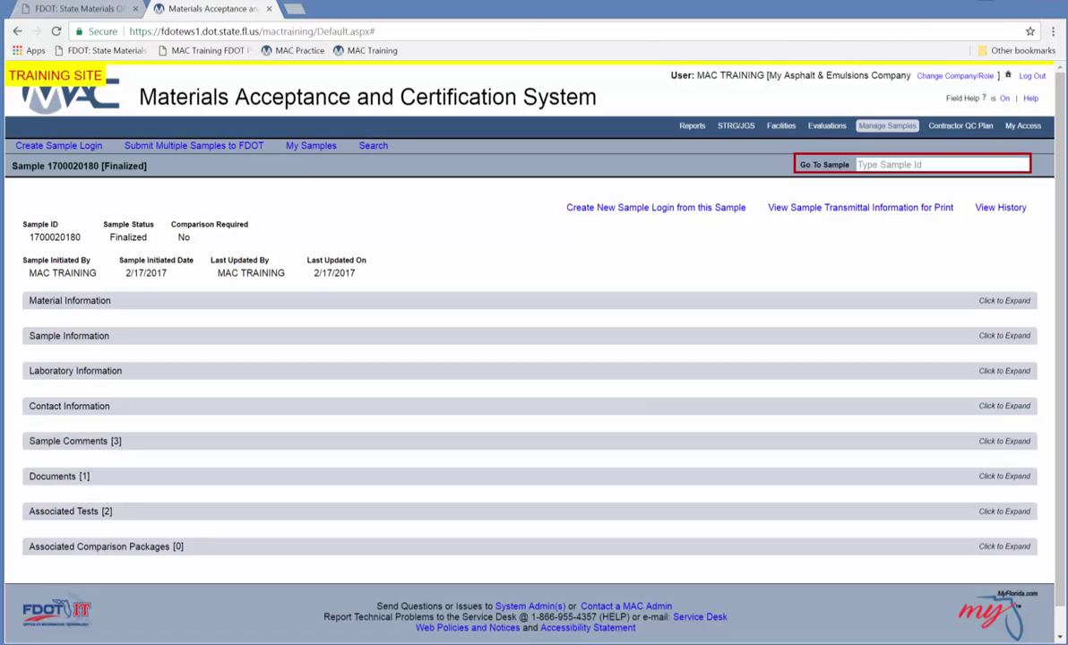
left_click(895, 162)
type("201")
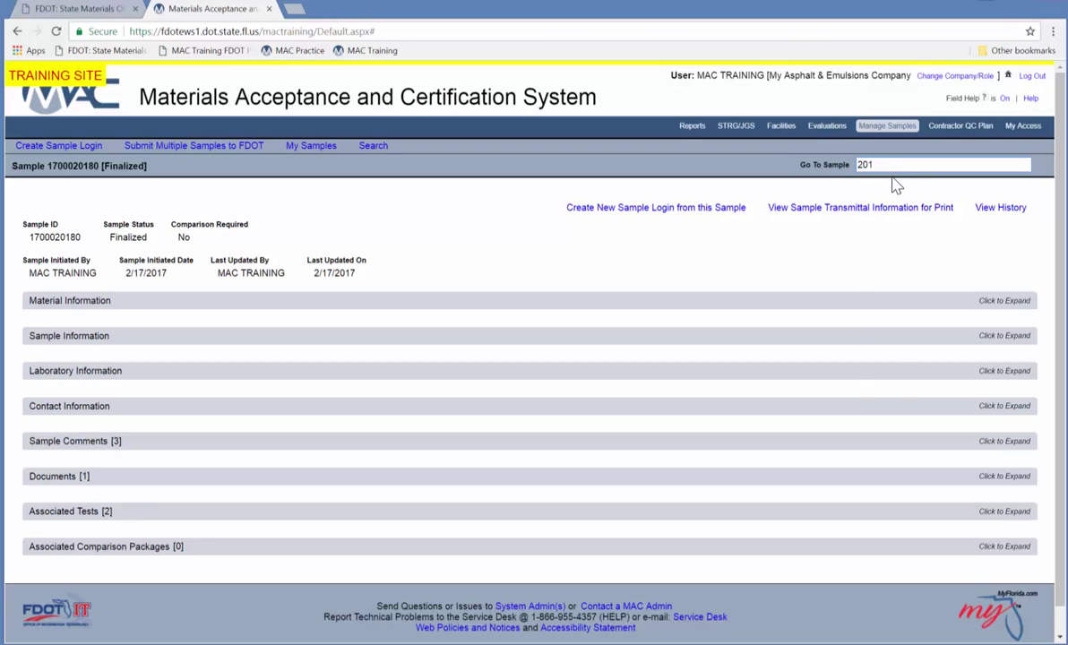
type("33")
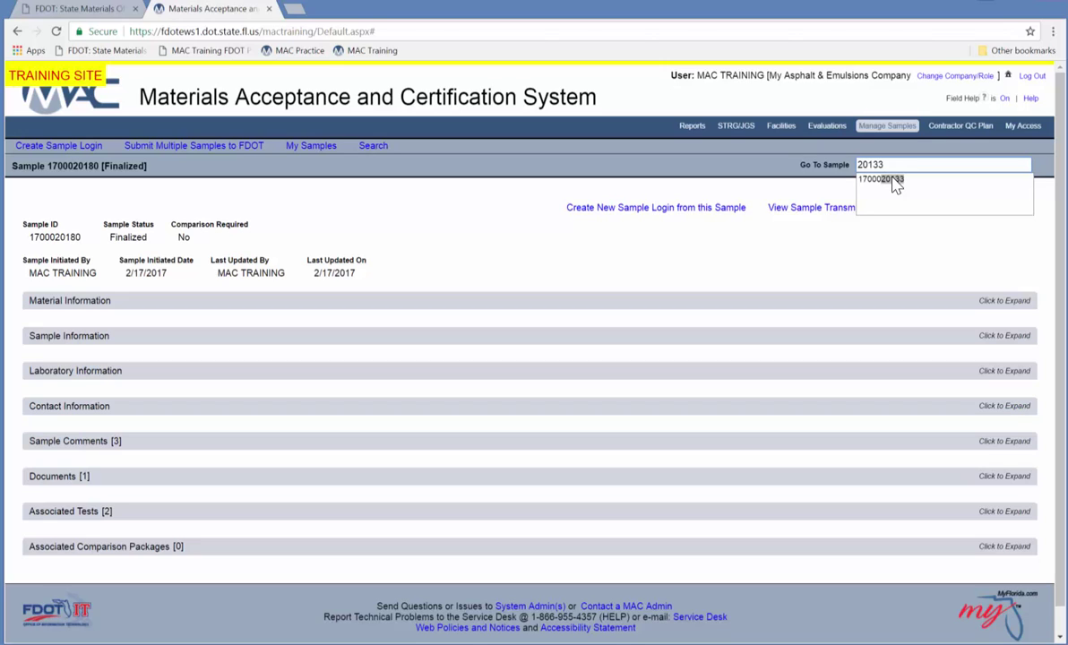
left_click(893, 179)
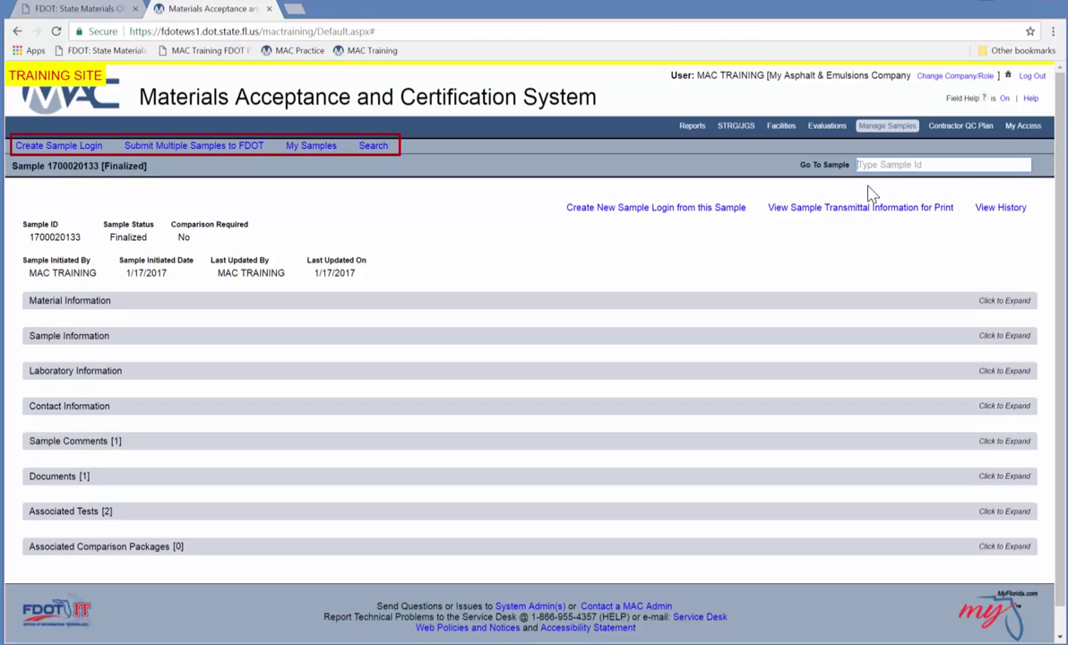
List all 79 of my samples, including the remaining 29.
left_click(373, 147)
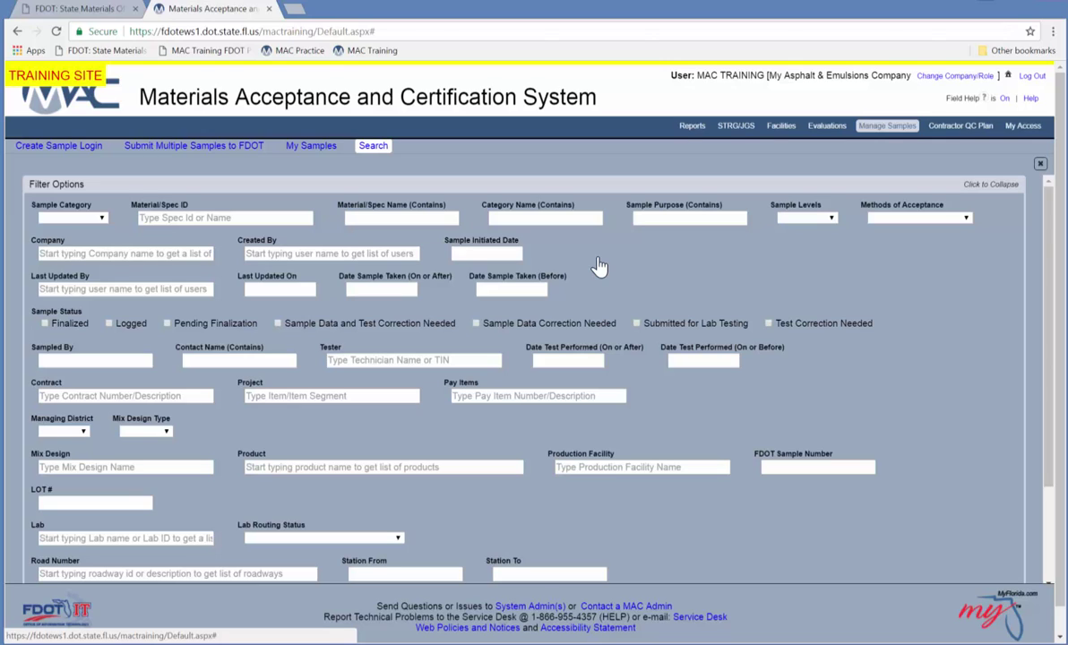
left_click(316, 146)
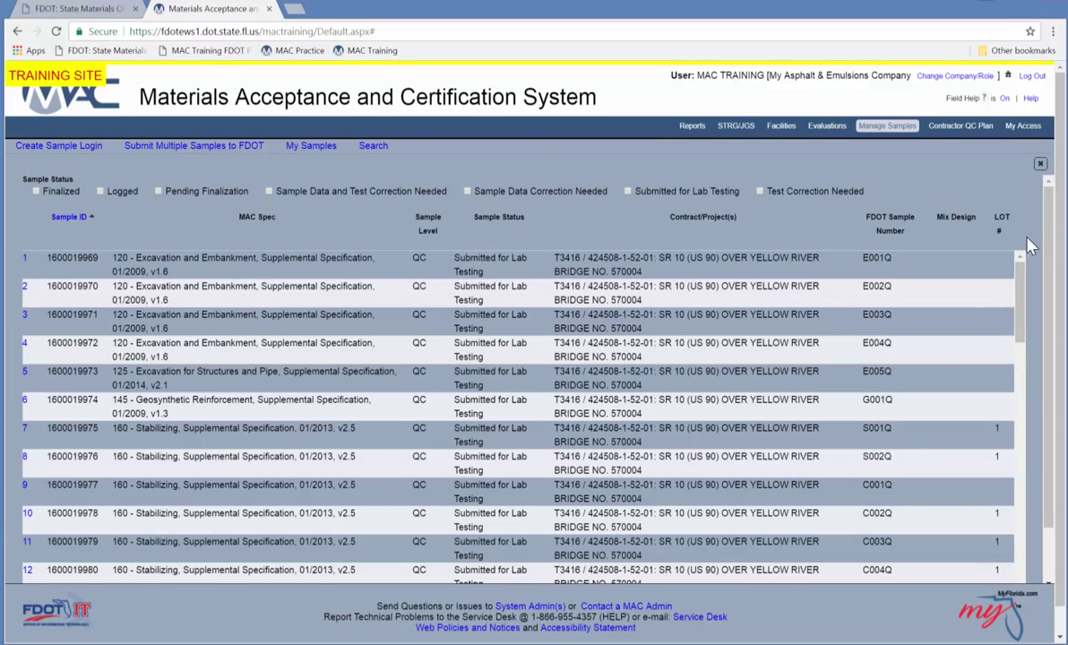
left_click_drag(1025, 278, 1022, 543)
scroll(962, 519, "down", 2)
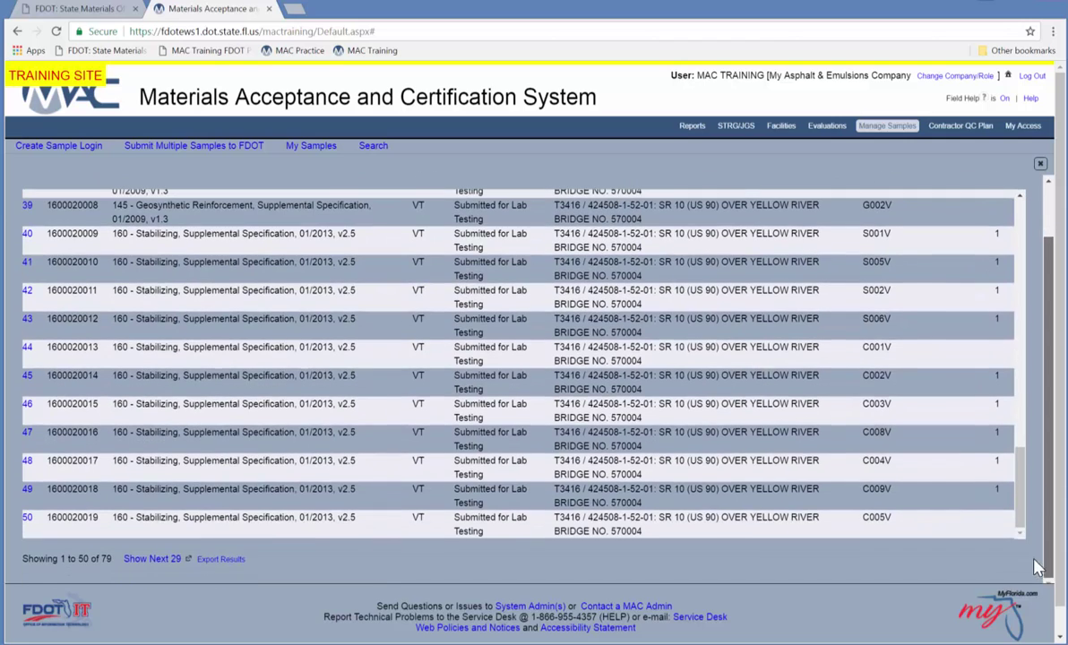
left_click(176, 559)
left_click_drag(1024, 376, 1022, 515)
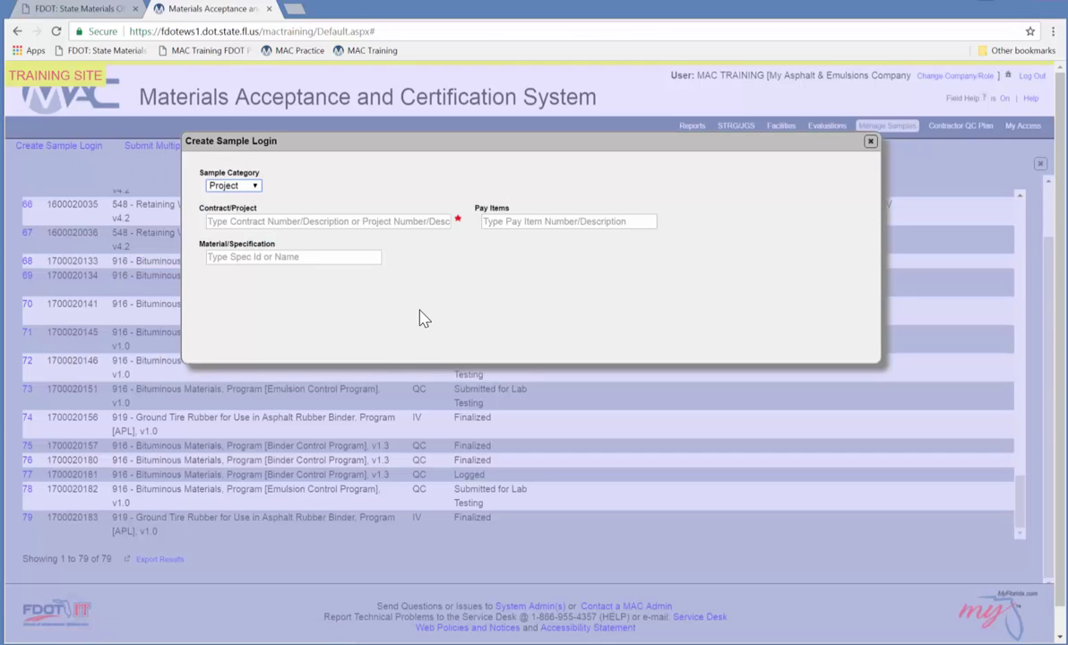
Show the new sample's category choices: Program, Project and Research.
key("alt+Down")
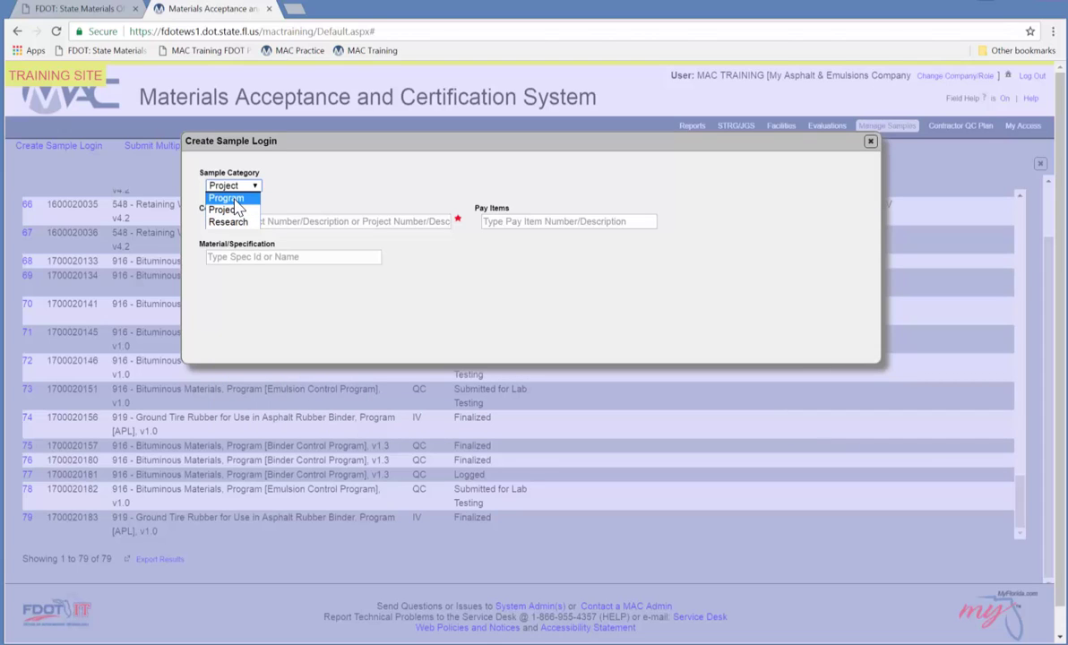
Make the sample a Program sample of 916 - Bituminous Materials and list its MAC Spec options.
left_click(235, 201)
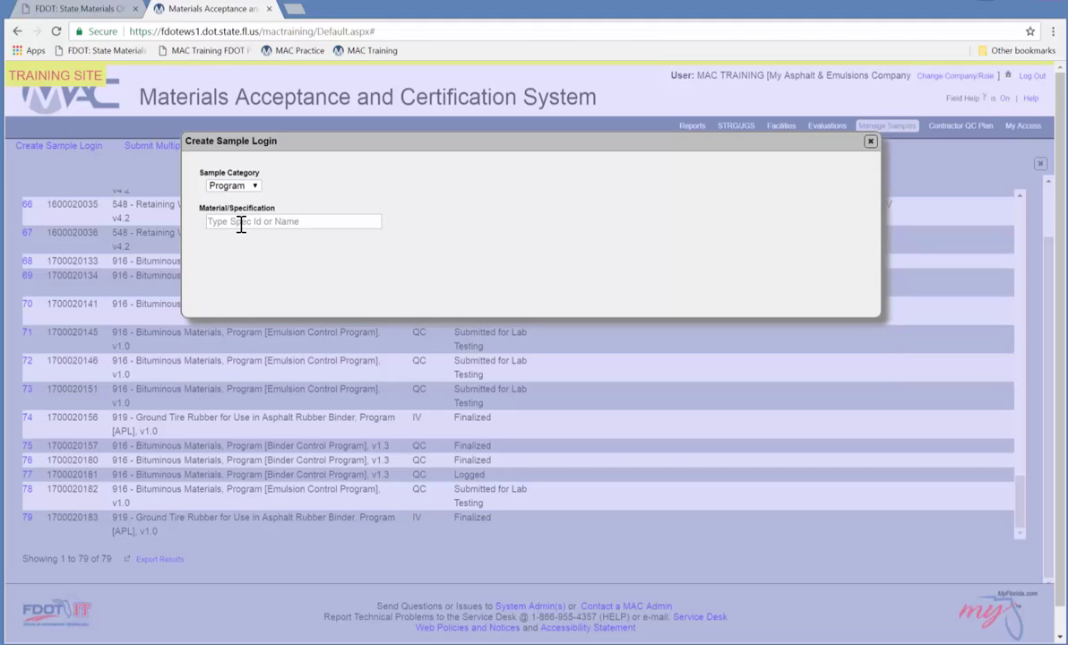
left_click(238, 222)
type("916")
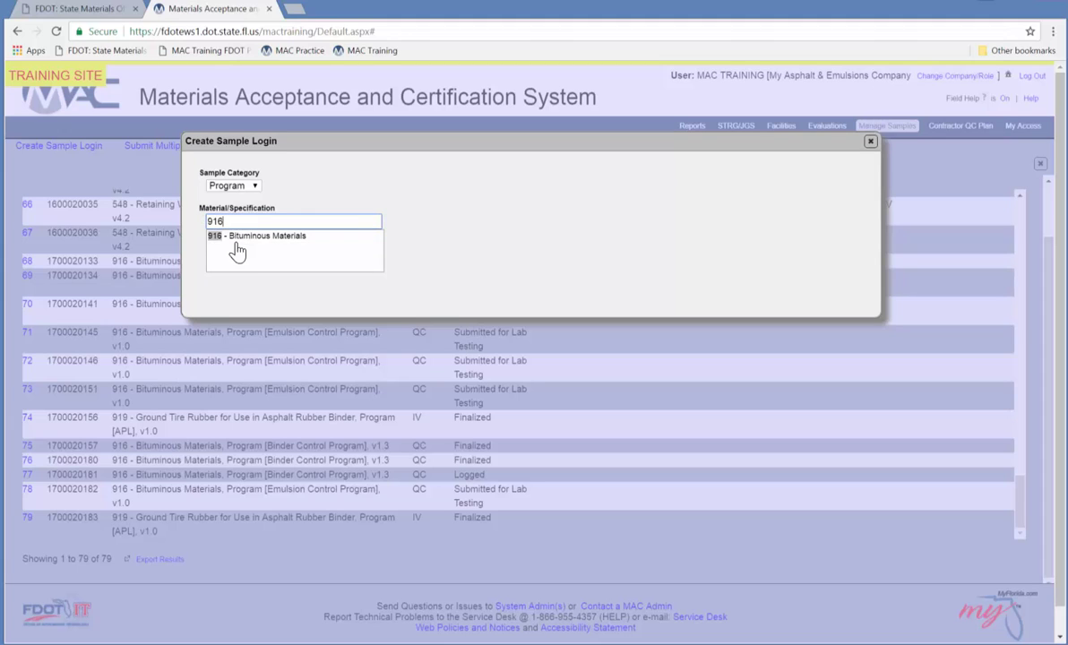
left_click(235, 236)
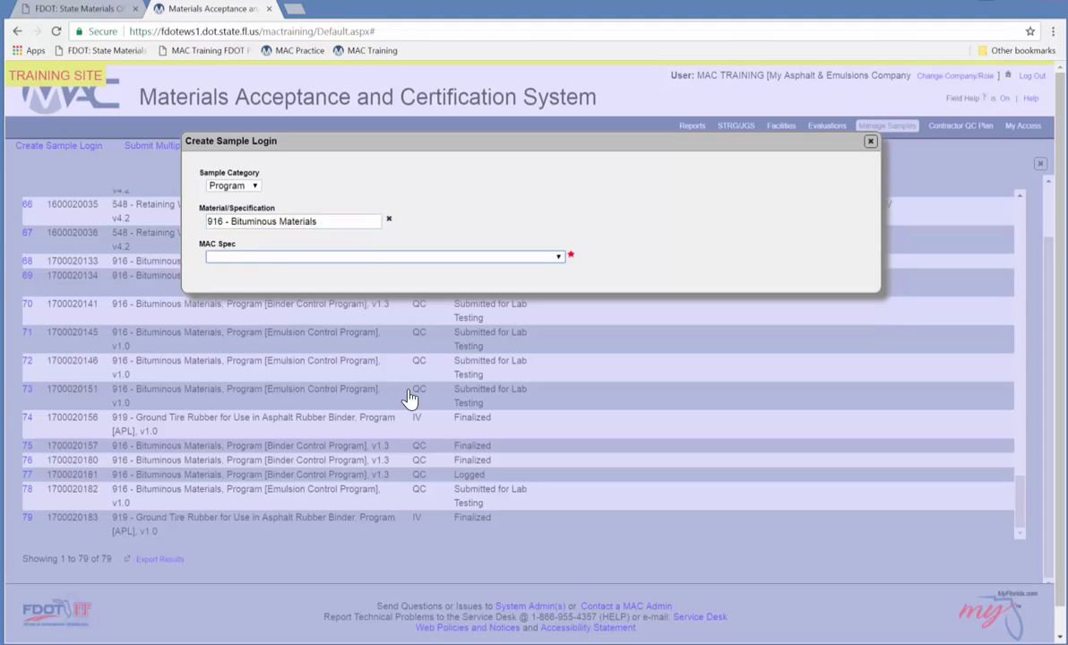
left_click(252, 223)
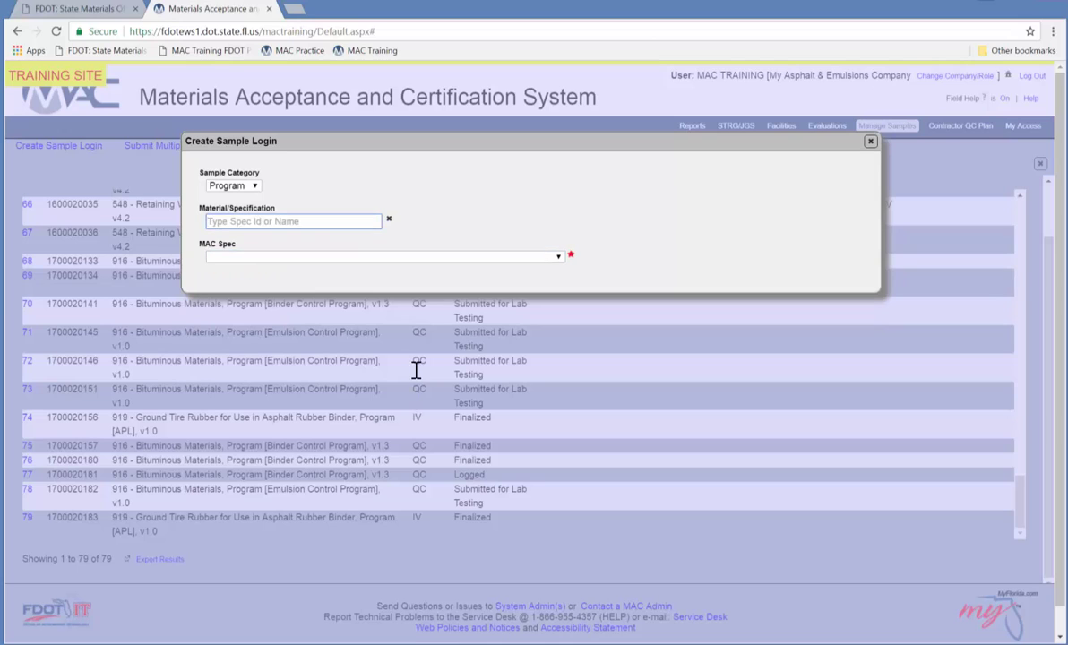
type("919")
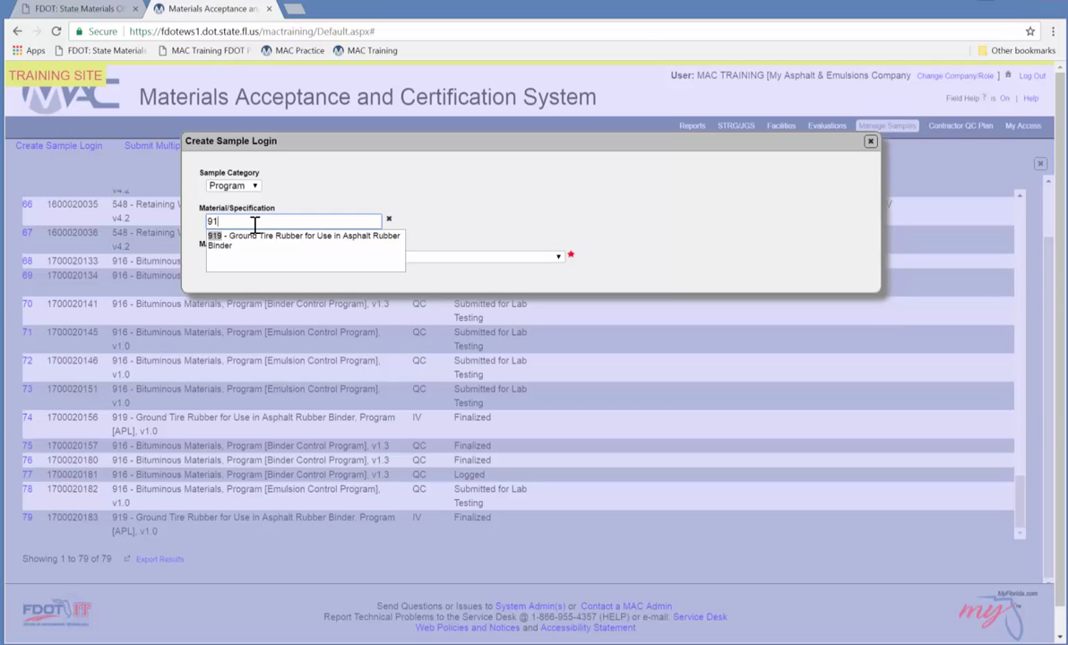
key("BackSpace")
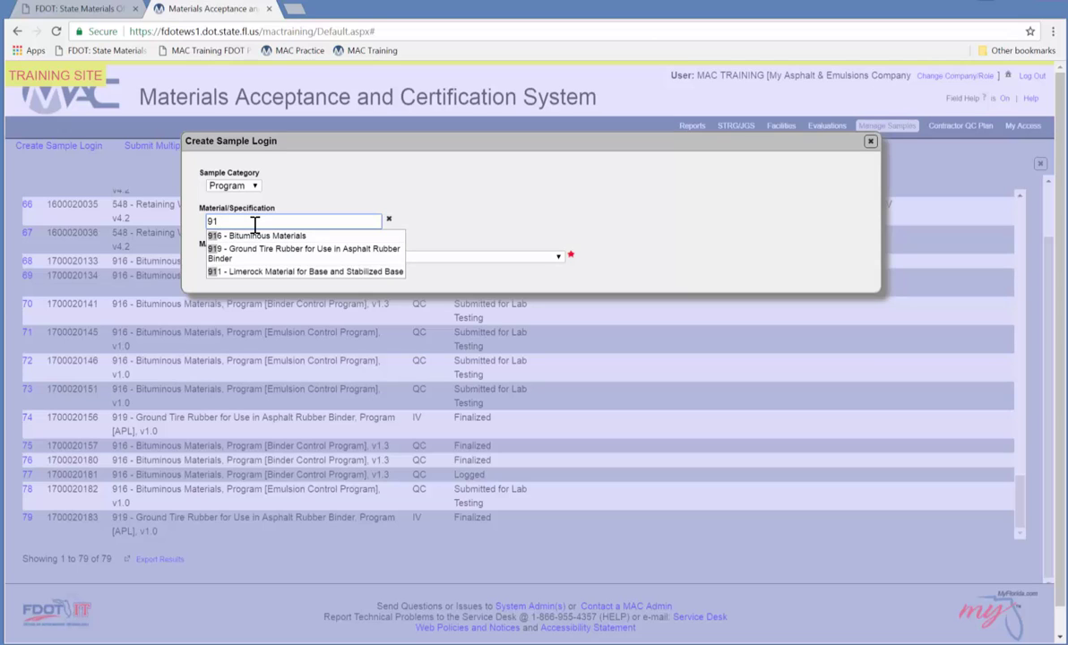
type("6")
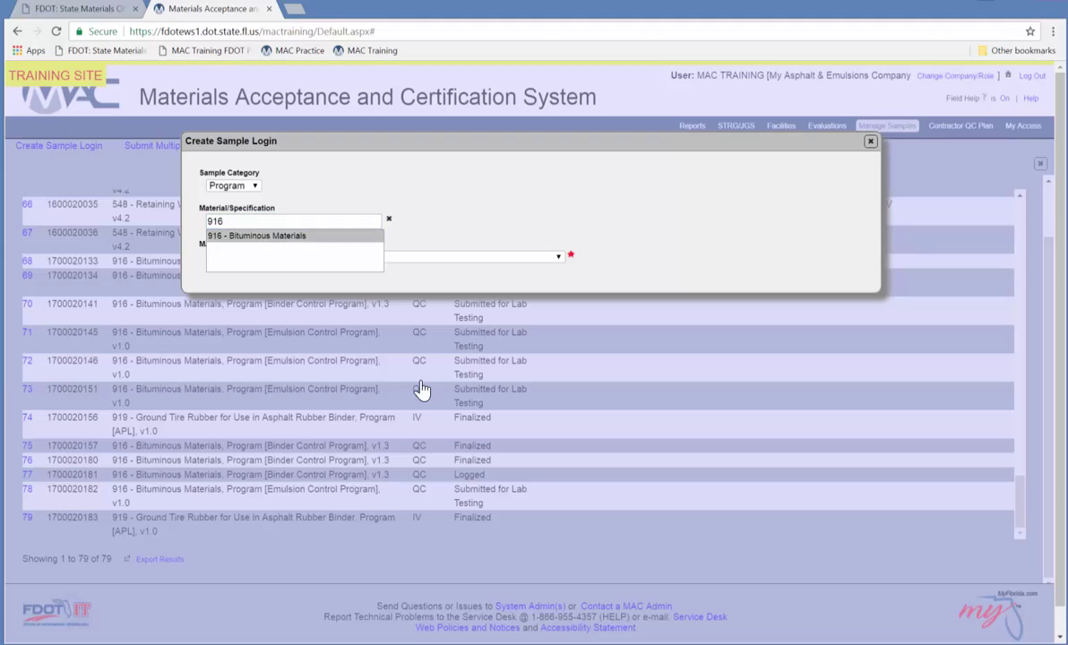
left_click(258, 236)
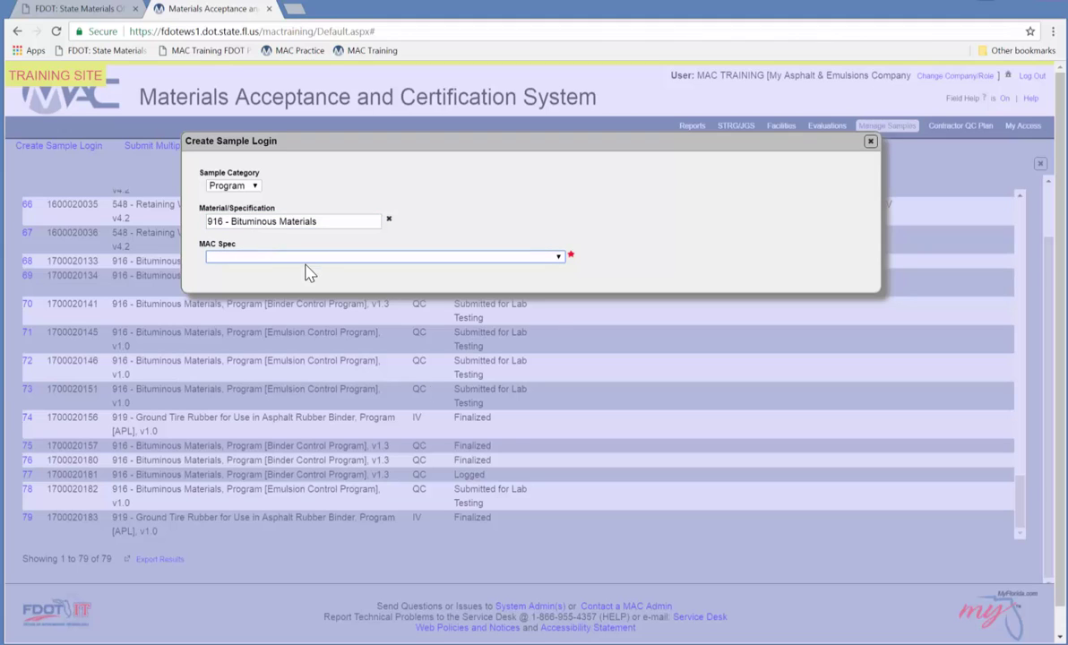
key("alt+Down")
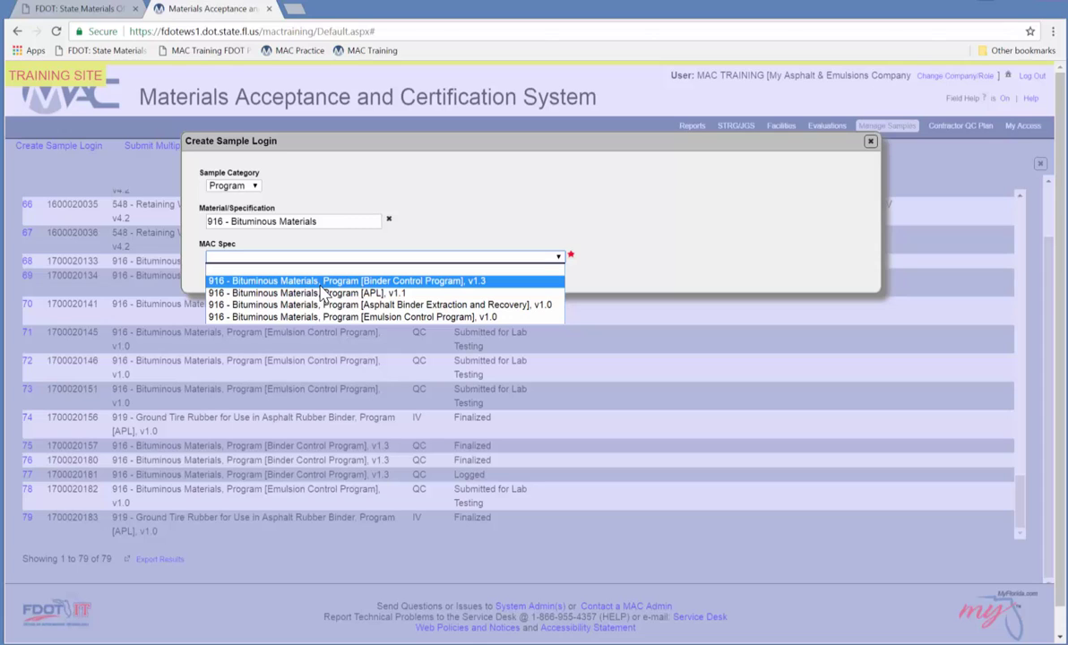
Select the Binder Control Program v1.3 MAC Spec and continue to Sample Information.
left_click(309, 280)
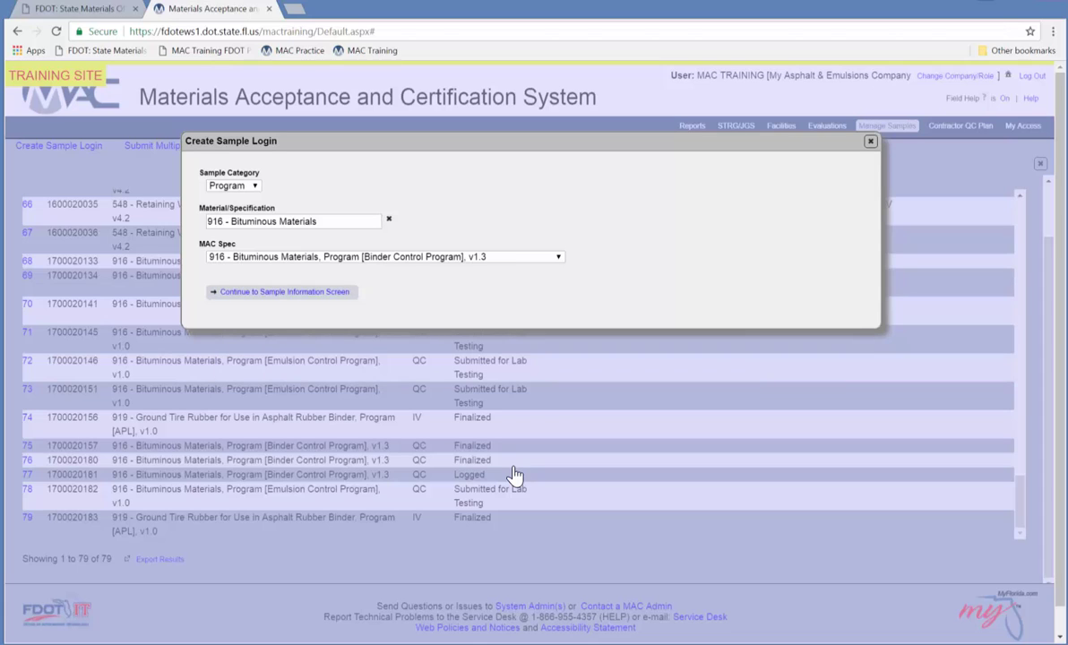
left_click(296, 291)
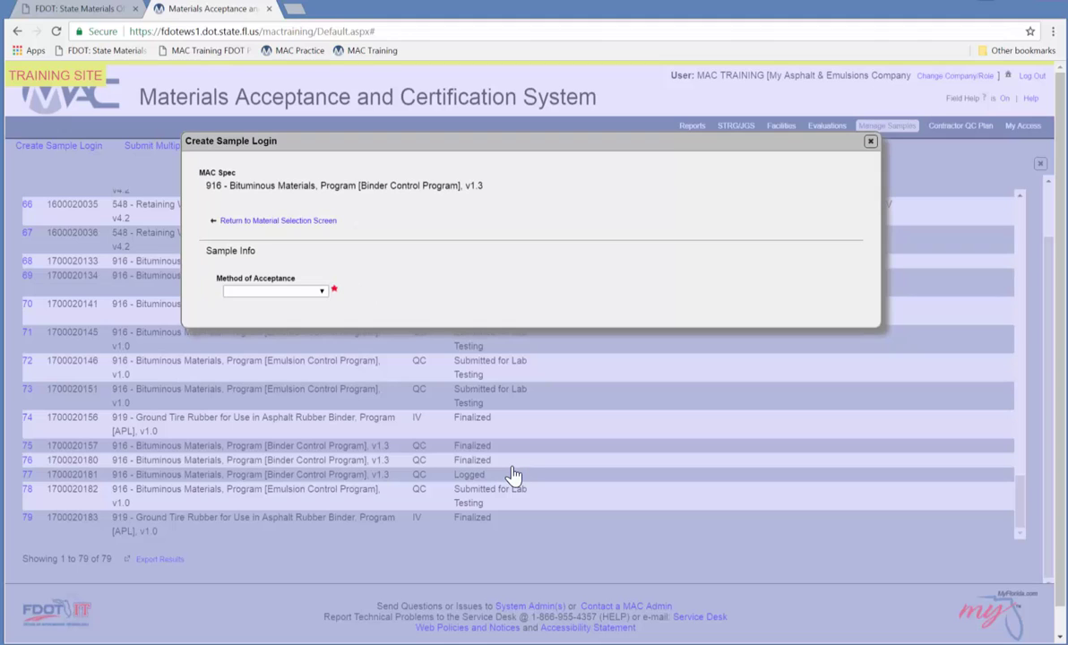
Set acceptance method Sampling And Testing, sample level QC and category PG 67-22.
left_click(320, 293)
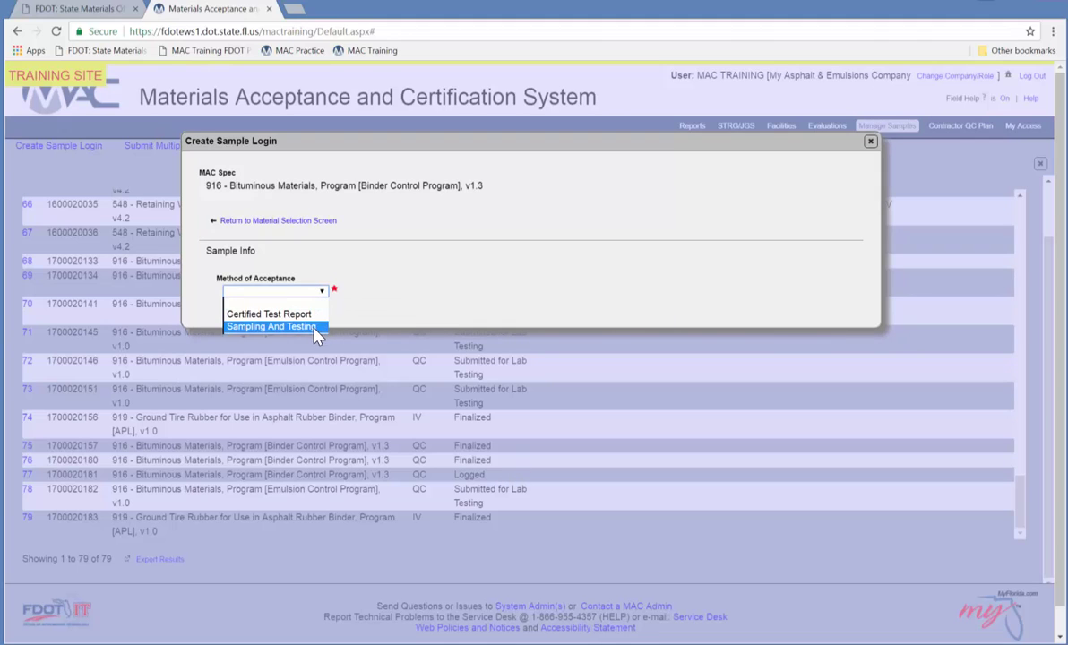
left_click(314, 328)
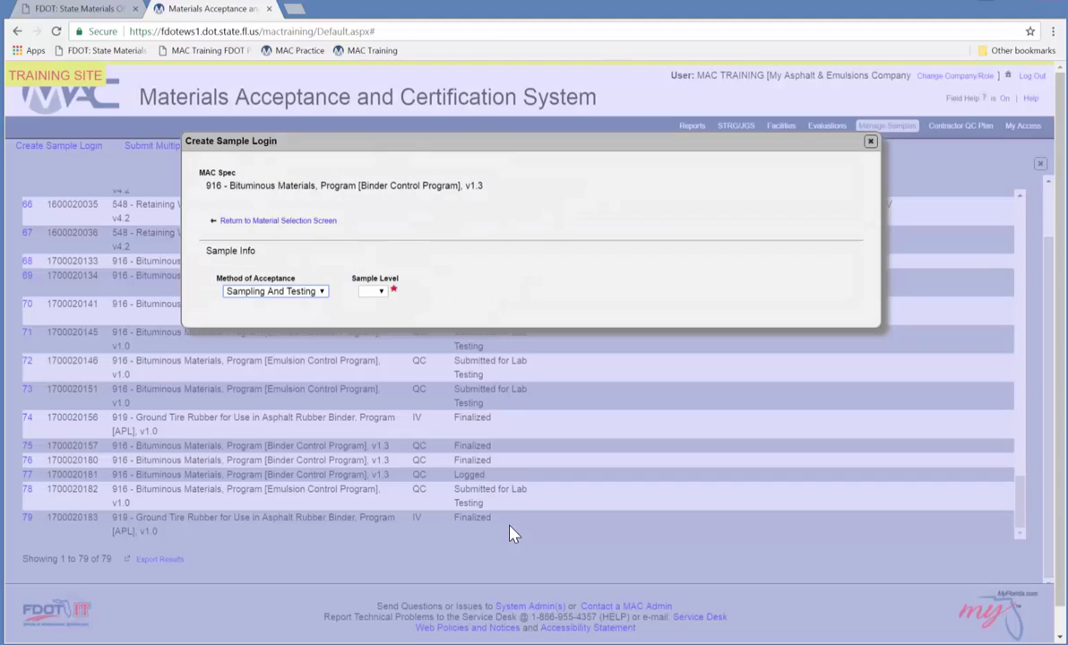
left_click(379, 293)
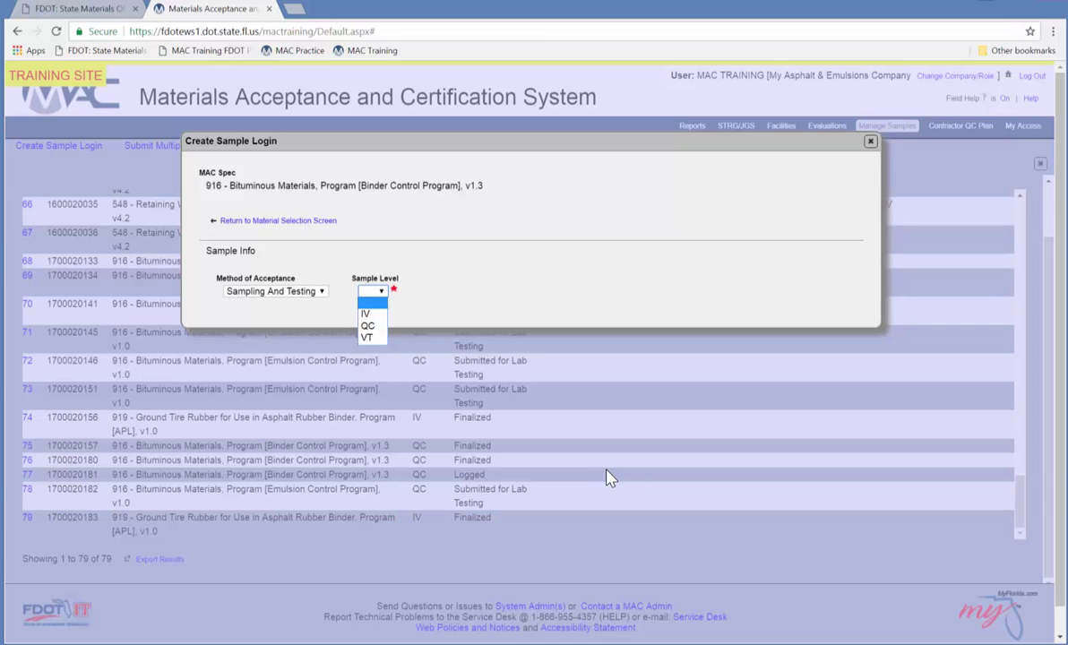
key("Down")
key("Down")
key("Return")
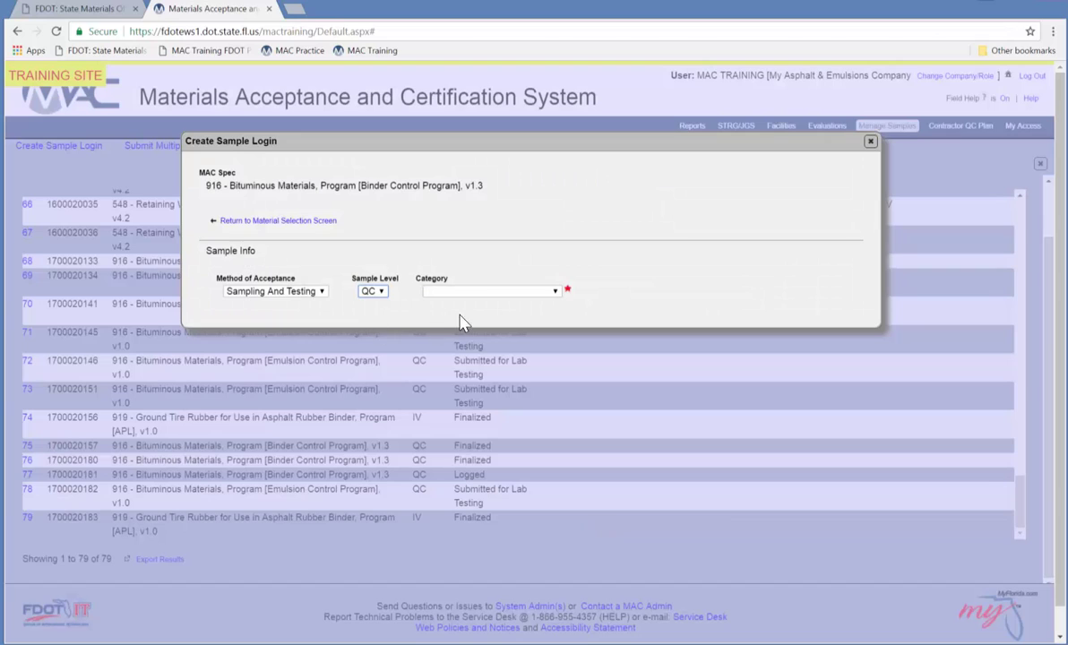
left_click(498, 293)
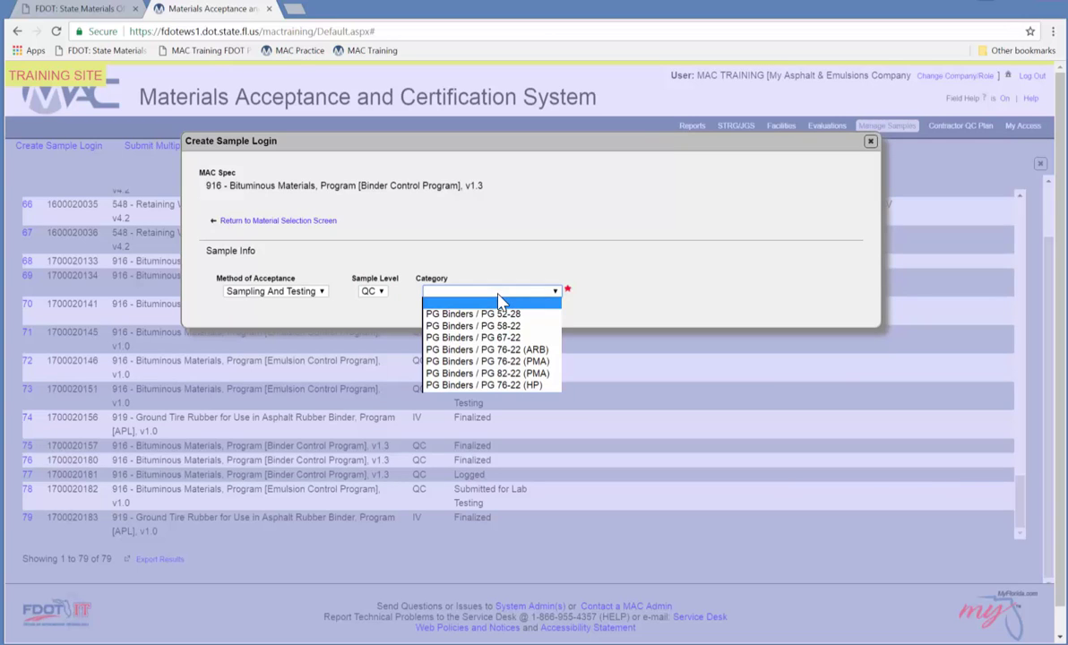
key("Down")
key("Down")
key("Down")
key("Return")
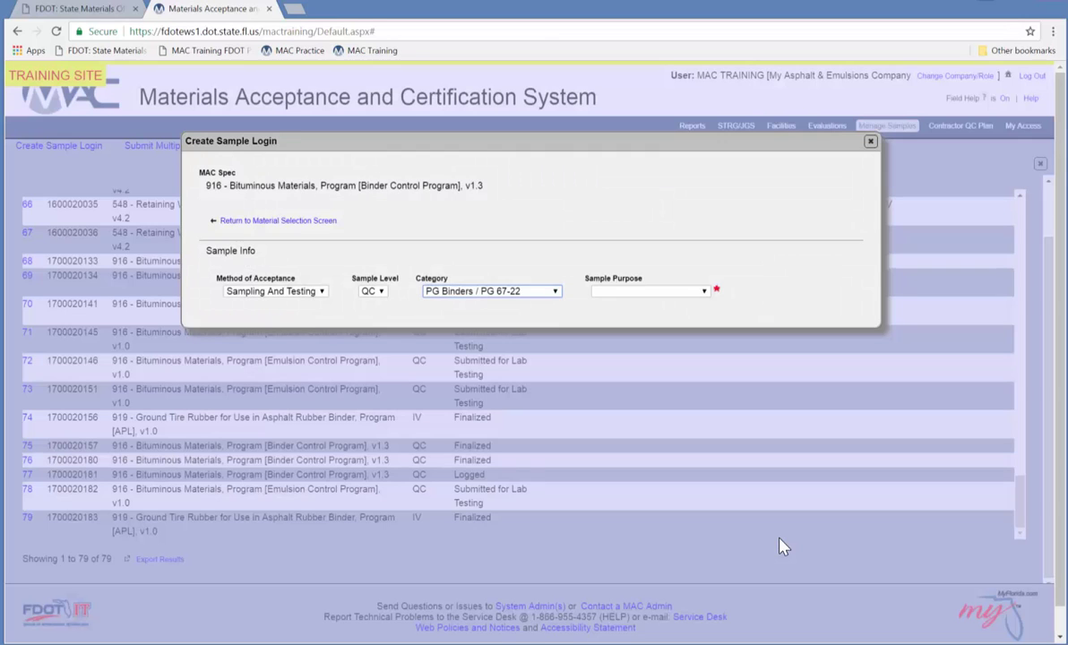
Set Sample Purpose to Quality Control, try Specification Compliance, then restore Quality Control.
left_click(634, 294)
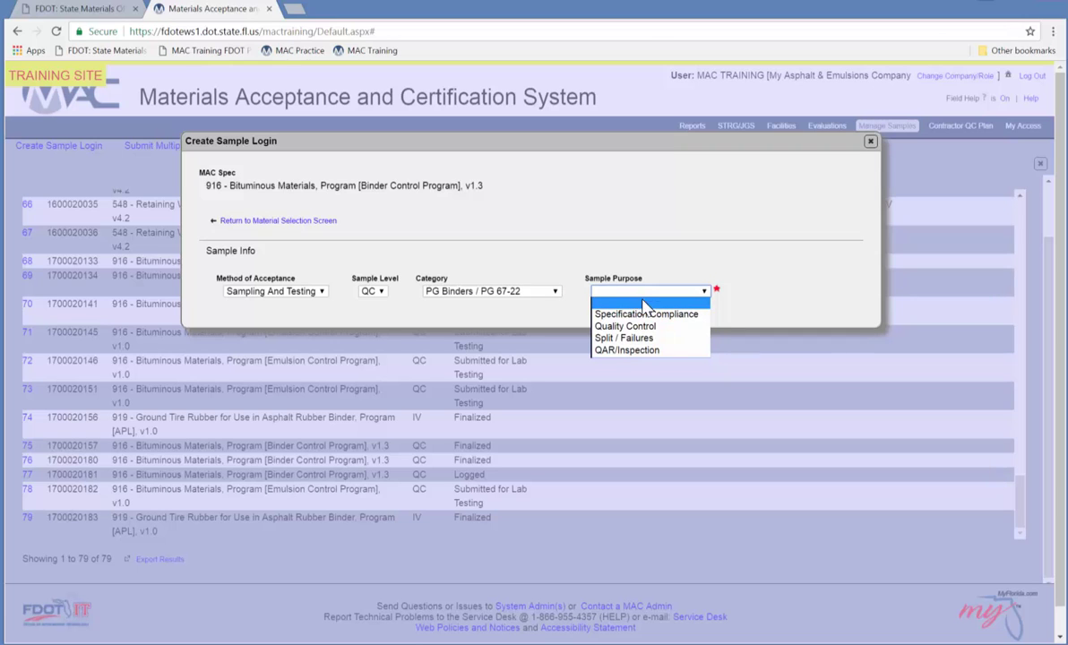
key("Down")
key("Down")
key("Return")
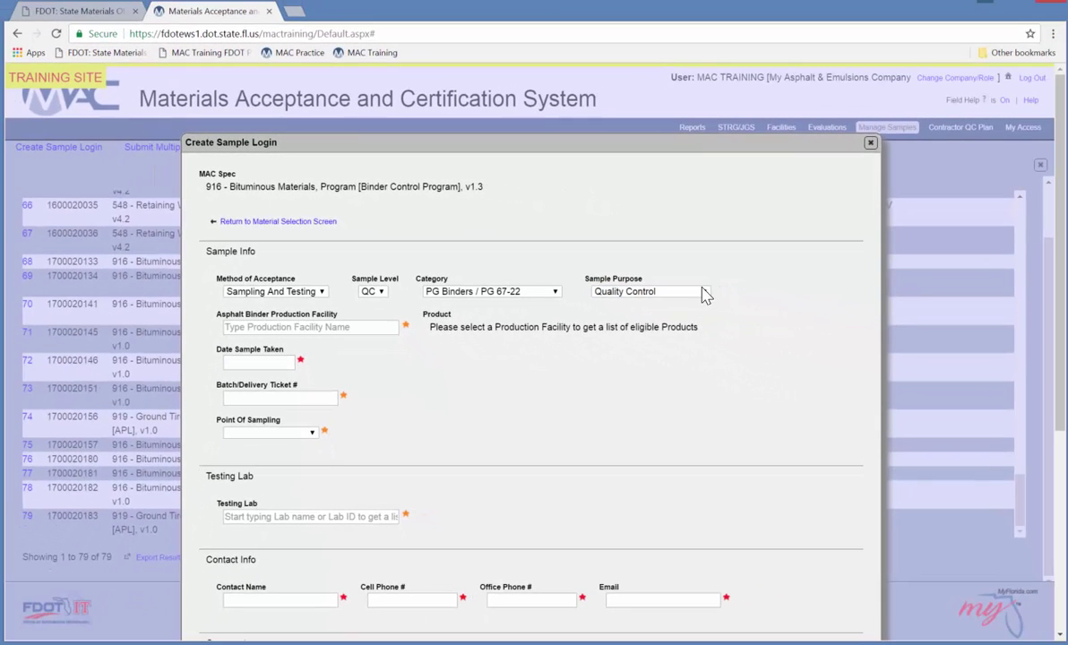
left_click(705, 296)
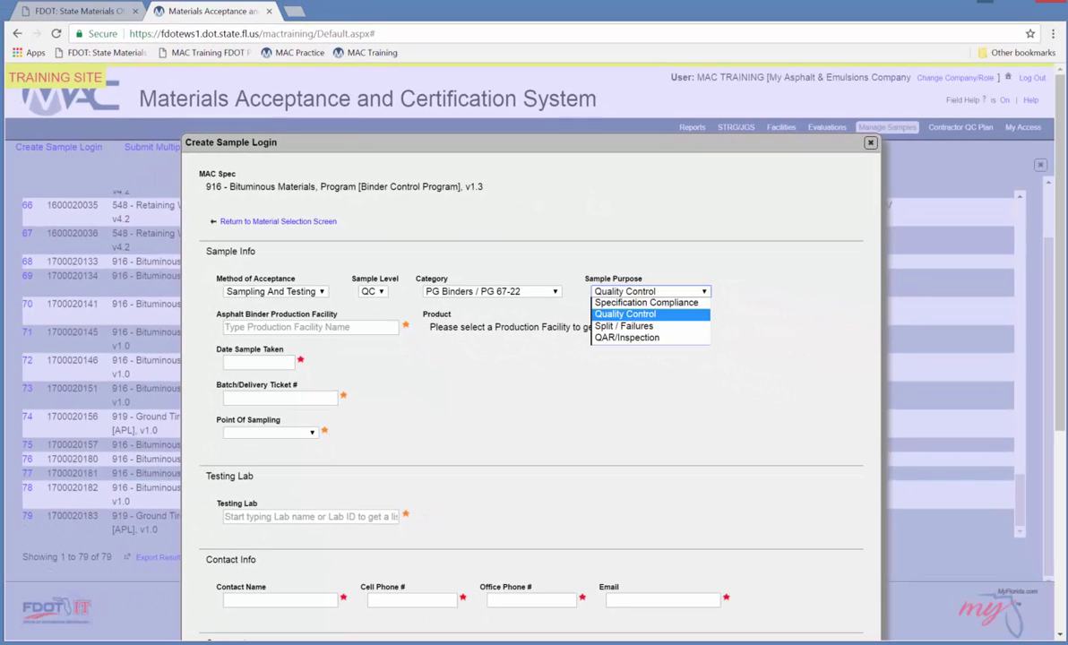
left_click(632, 304)
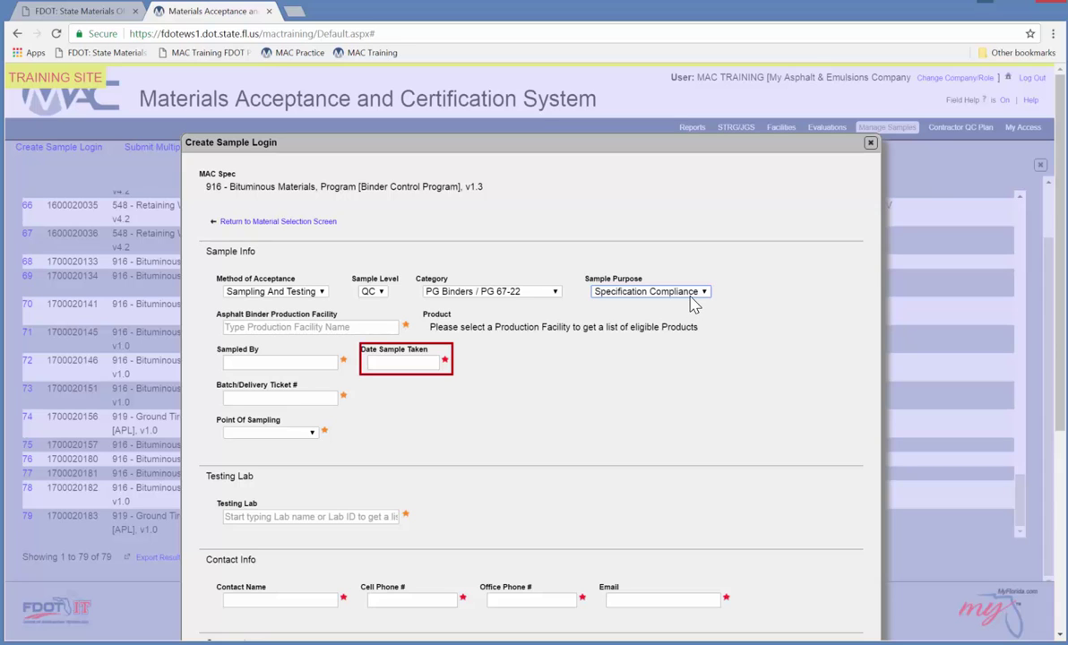
left_click(647, 292)
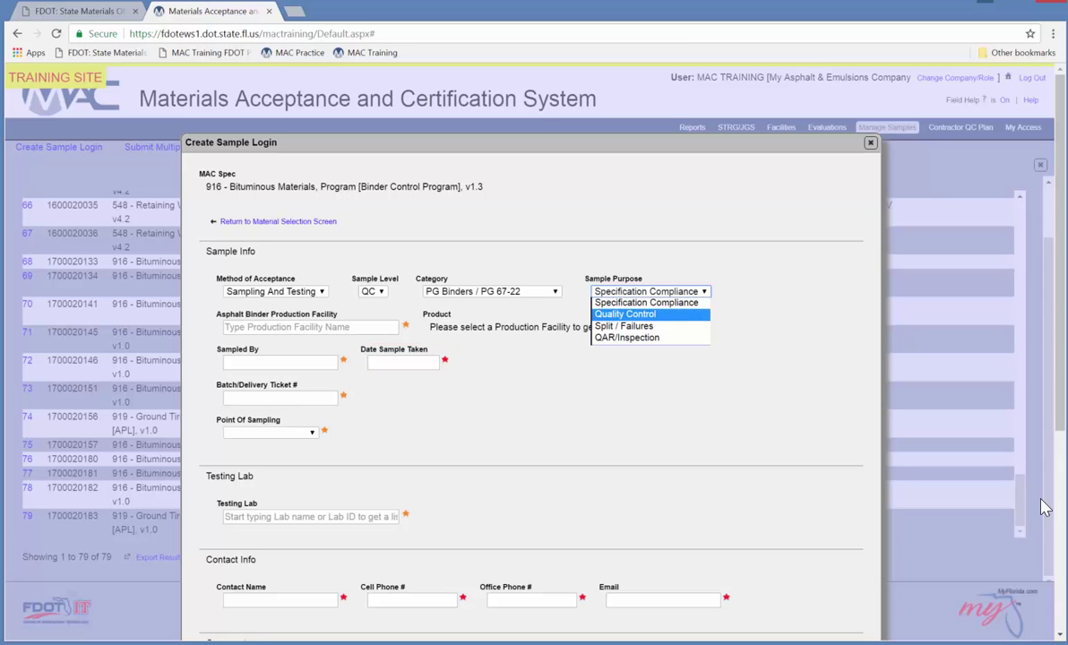
left_click(626, 315)
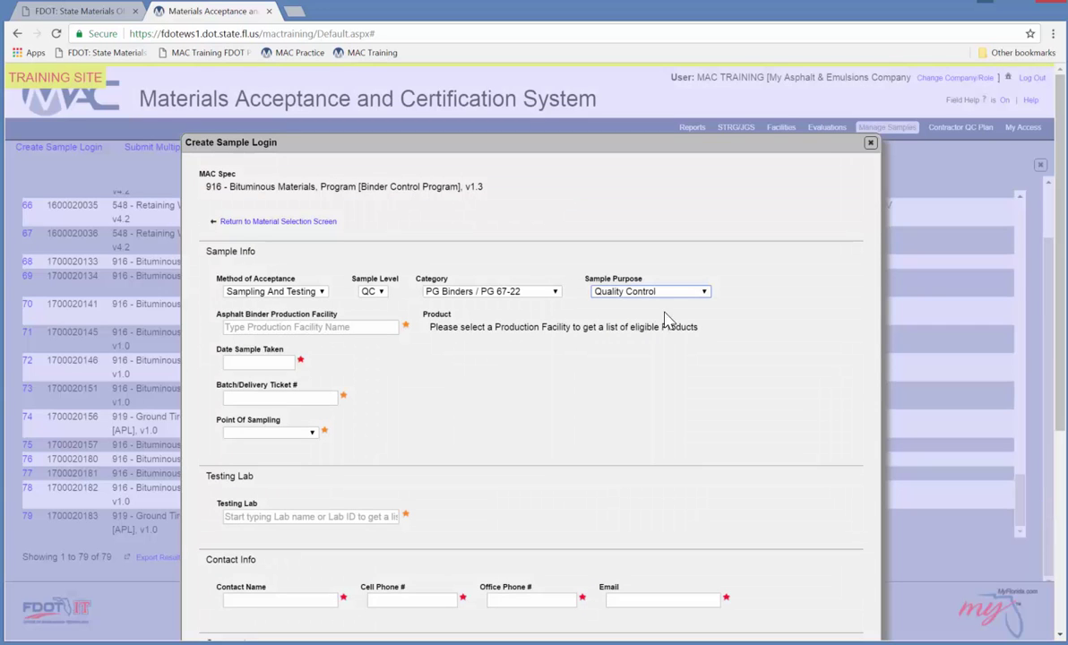
Enter facility LA001 - My Asphalt & Emulsions Company, date 2/17/2017, ticket 17-444, sampling point Terminal.
left_click(316, 329)
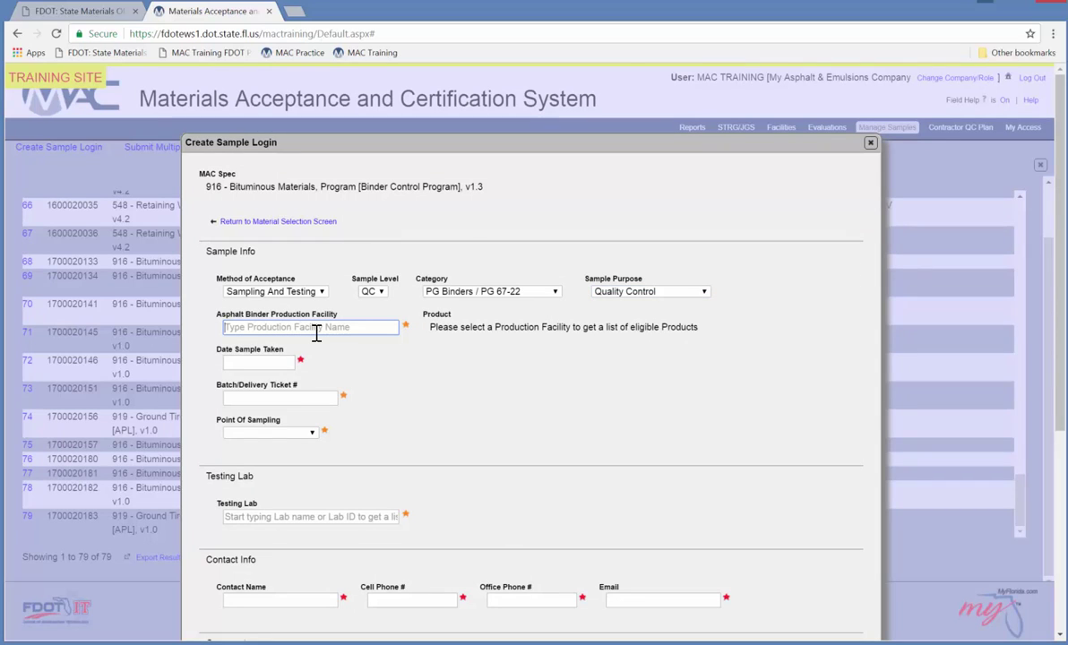
type("My Asp")
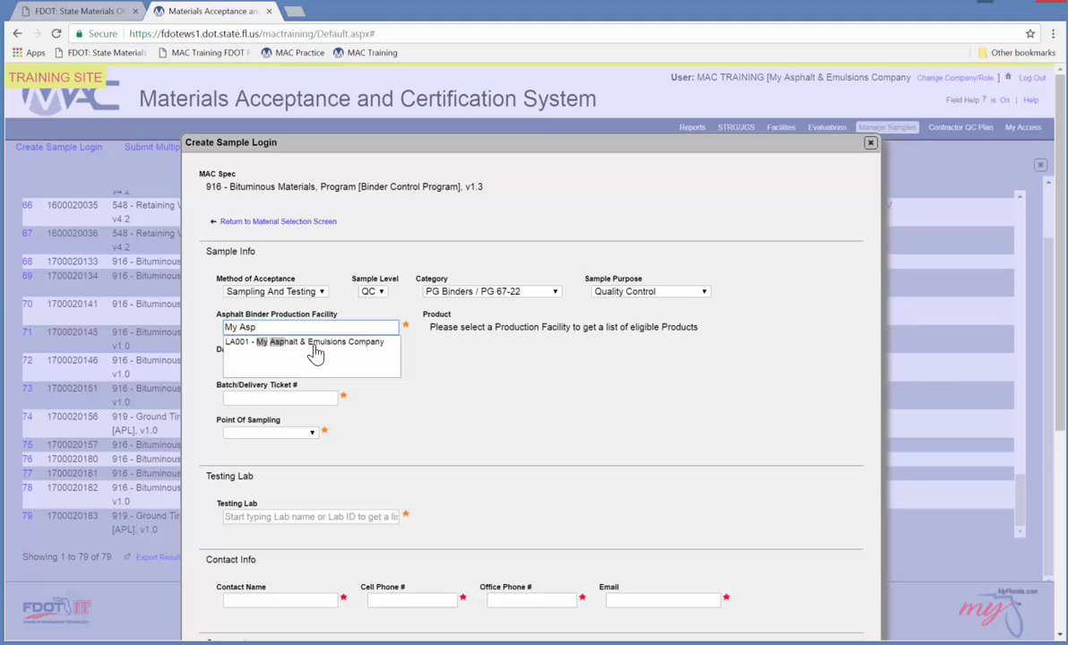
left_click(350, 348)
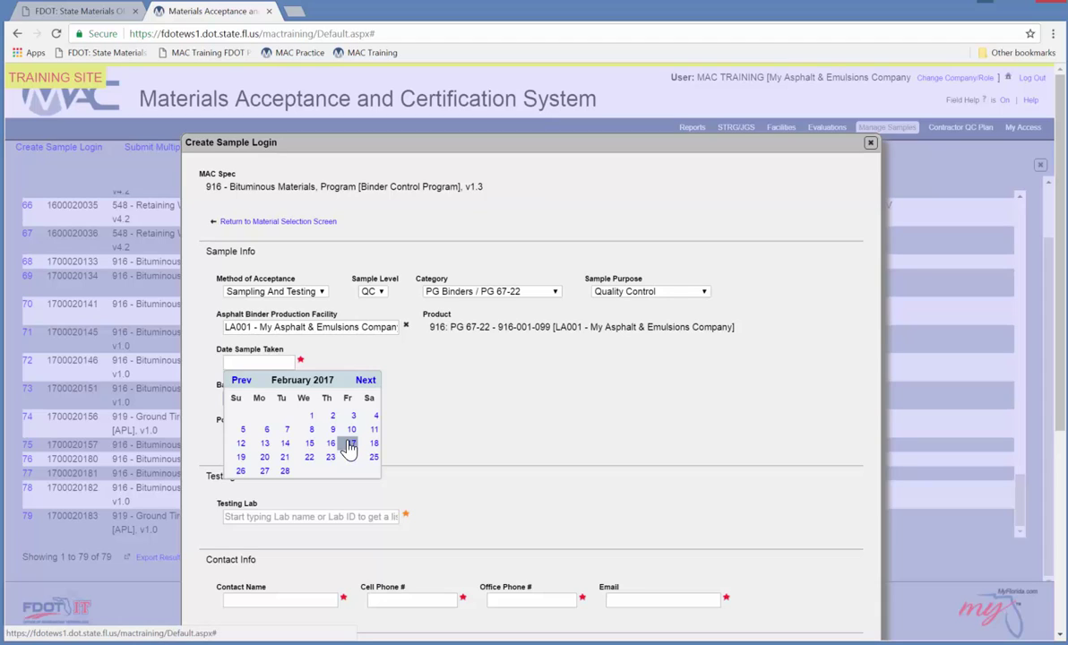
left_click(350, 445)
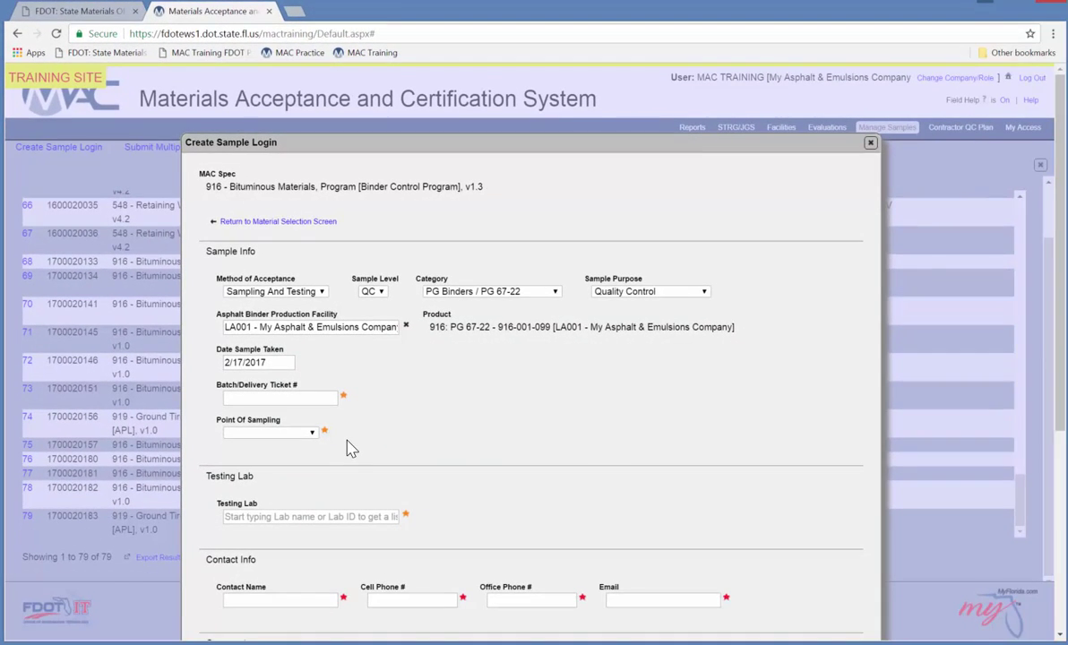
left_click(281, 397)
type("17-444")
left_click(278, 432)
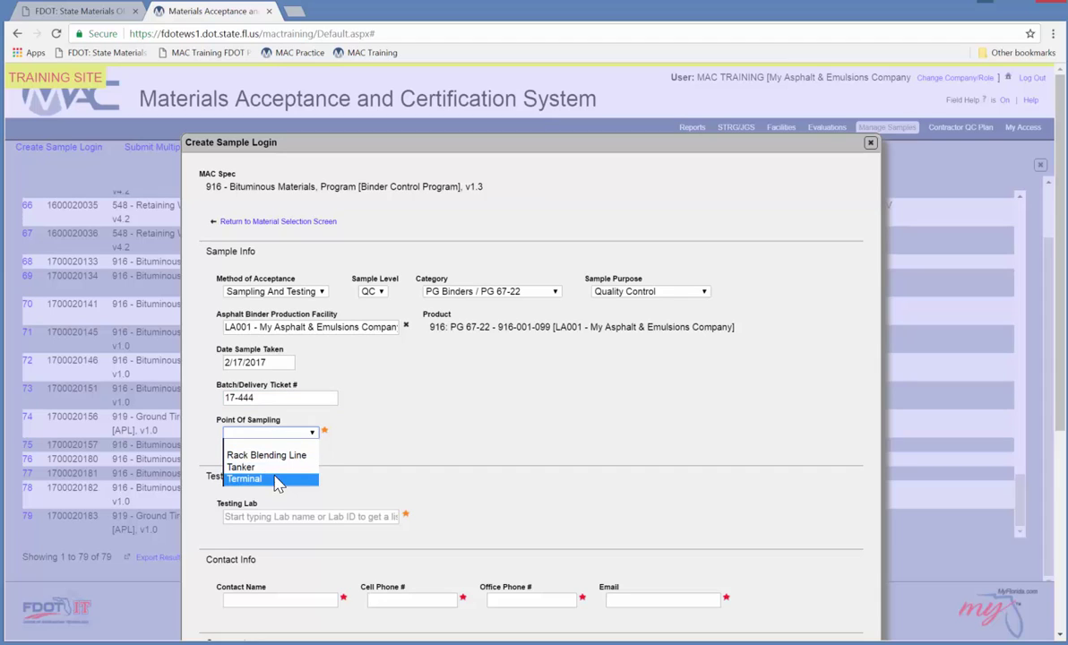
left_click(260, 477)
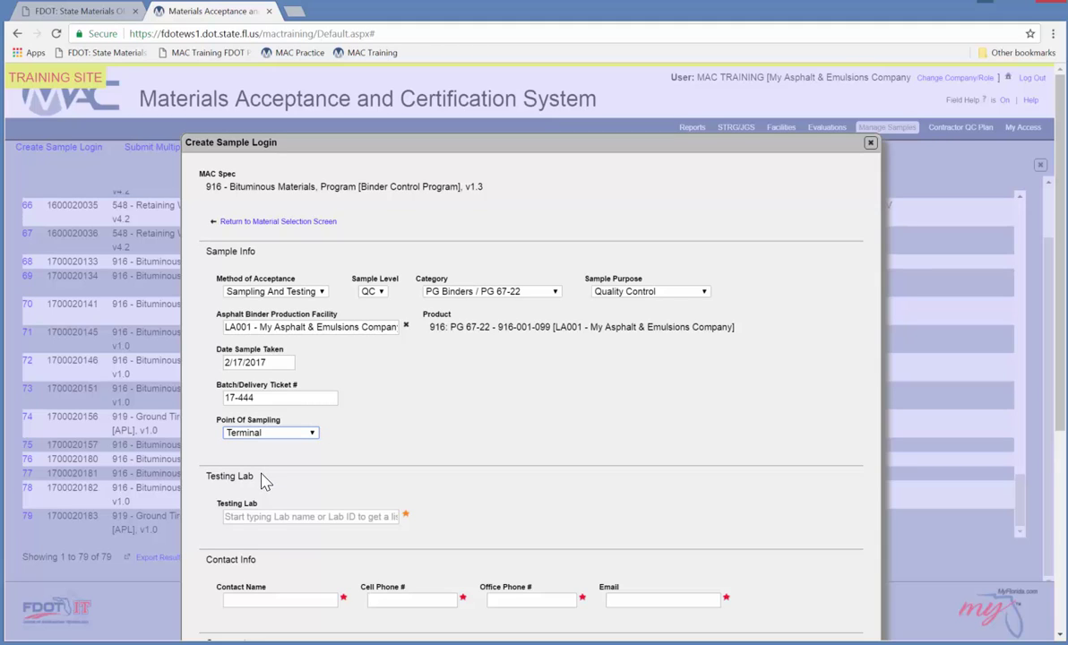
Set the Testing Lab to LA001 - My Asphalt & Emulsions Company via 'My Asph' lookup.
left_click(288, 516)
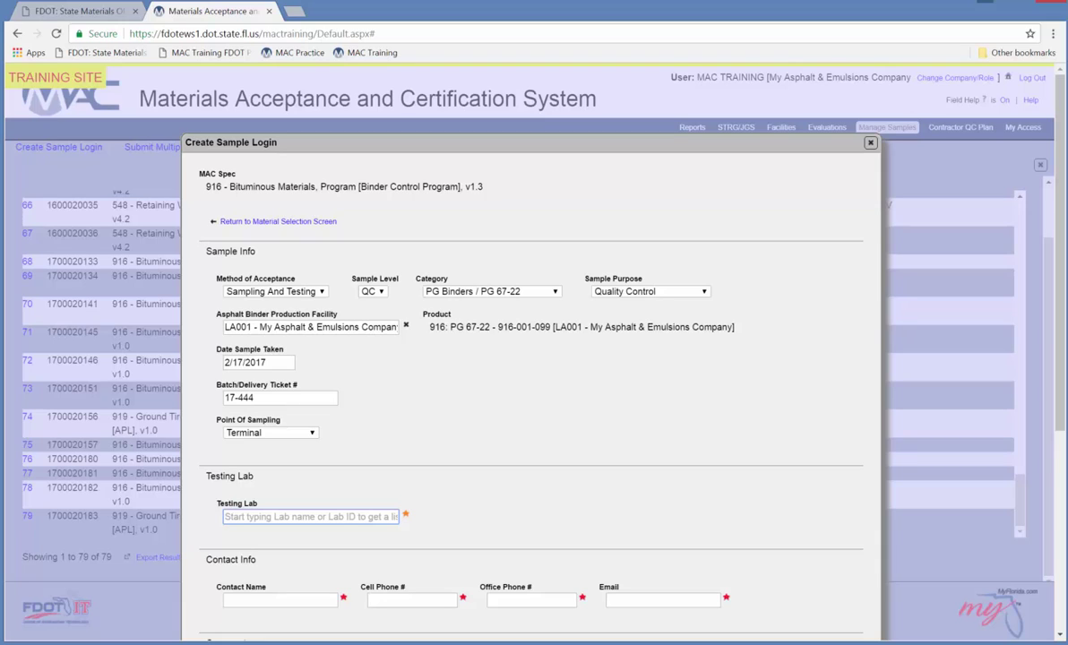
type("My Asph")
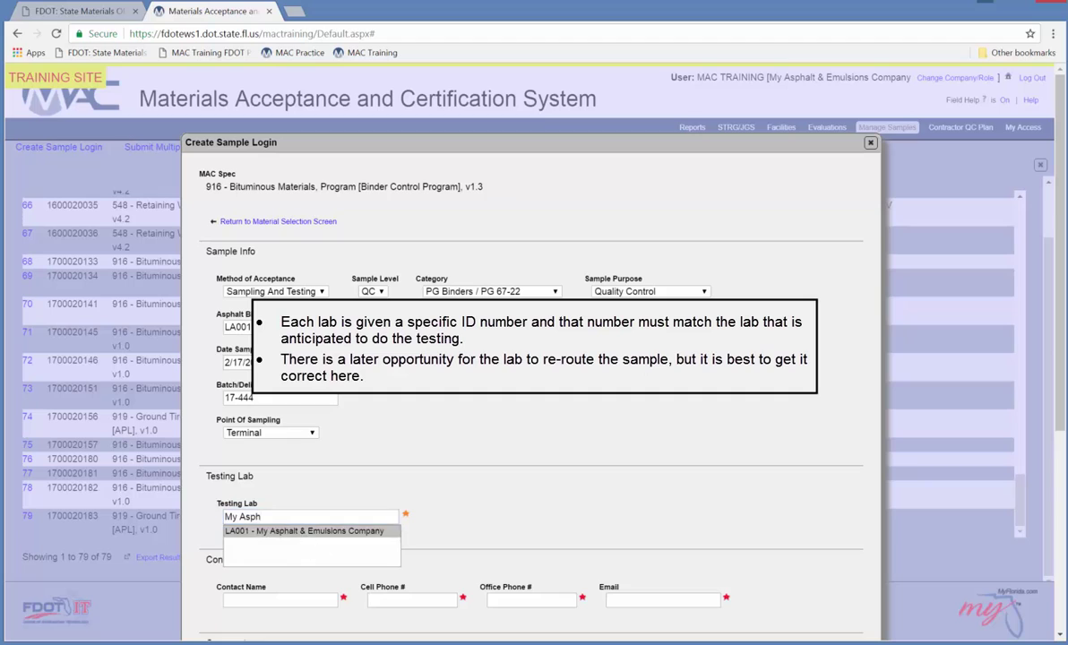
left_click(304, 531)
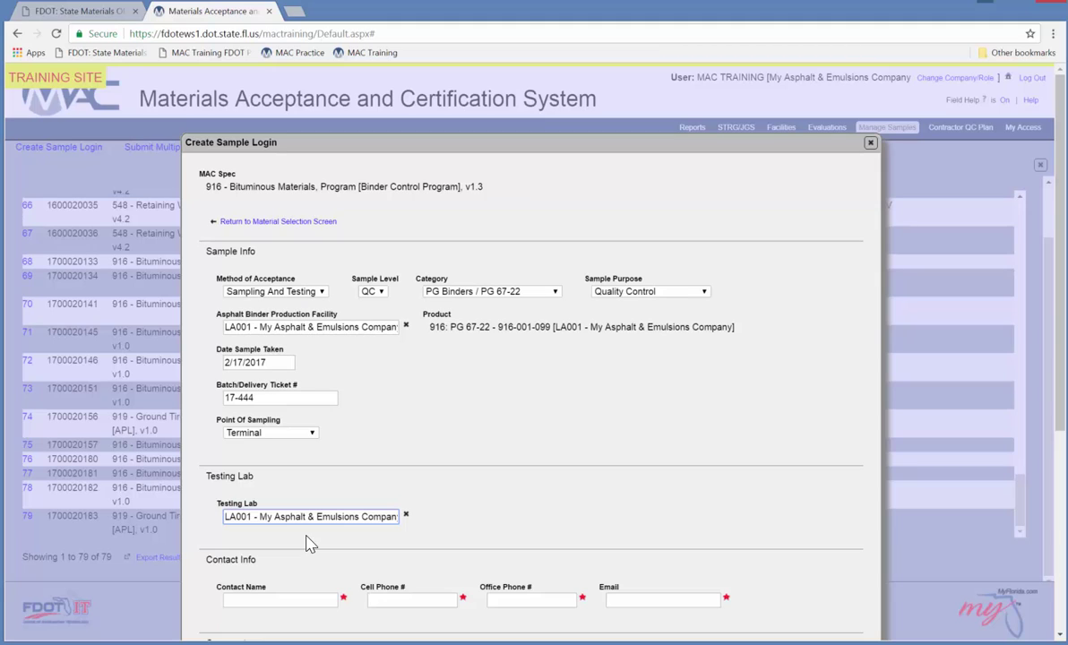
Enter the contact's full name, cell phone number and e-mail address on the sample login.
left_click(293, 598)
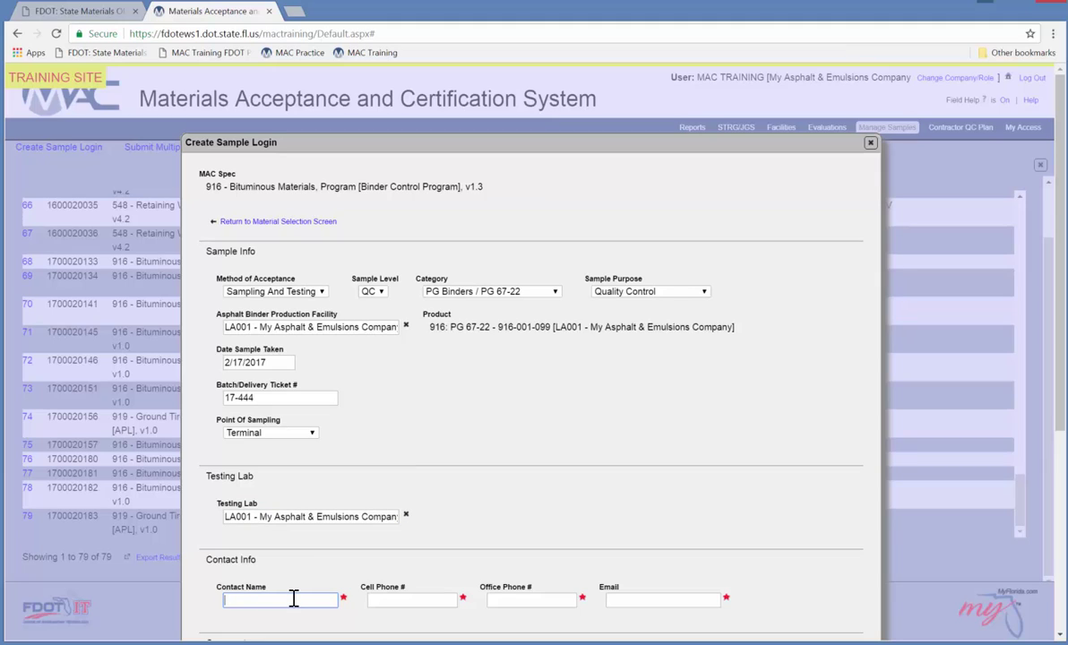
type("John Doe")
left_click(395, 599)
type("(2")
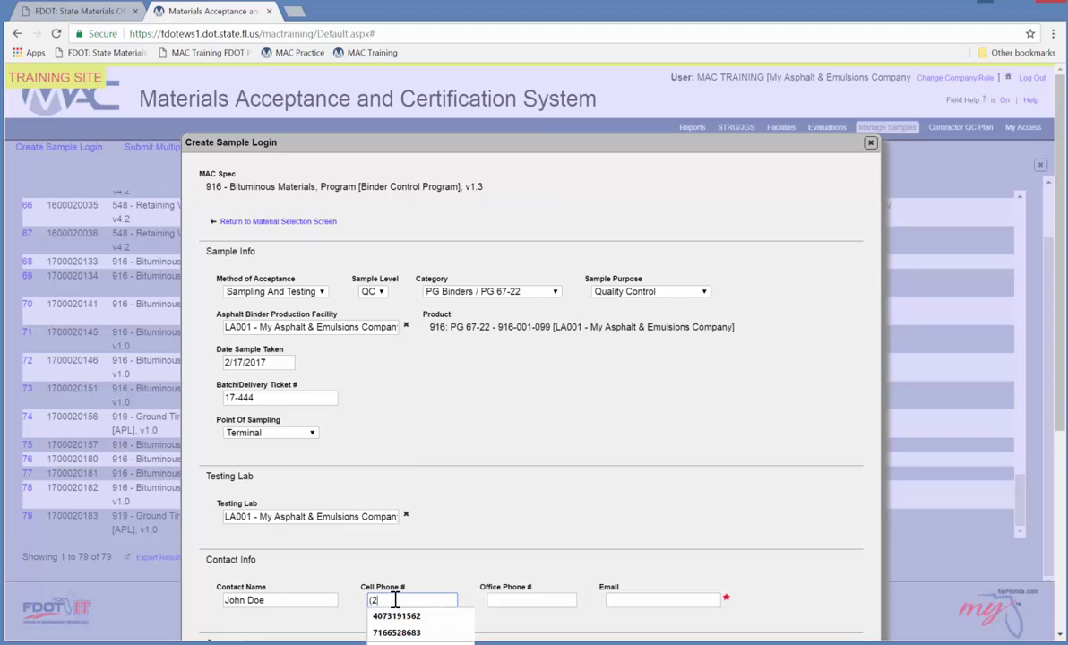
type("22) 222-2")
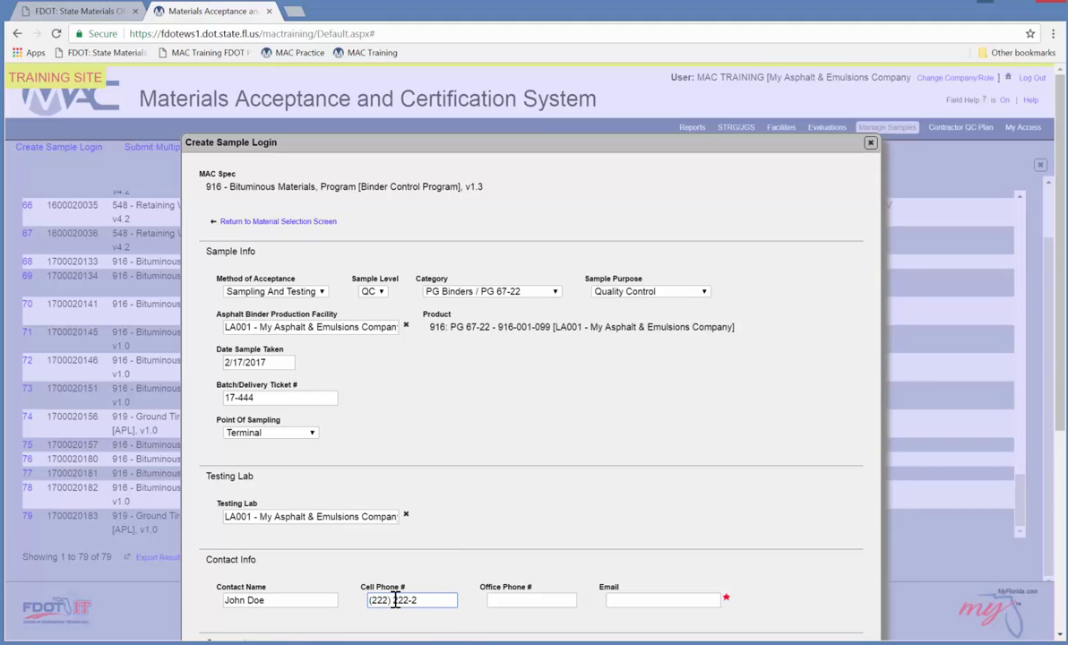
type("222")
key("Tab")
key("Tab")
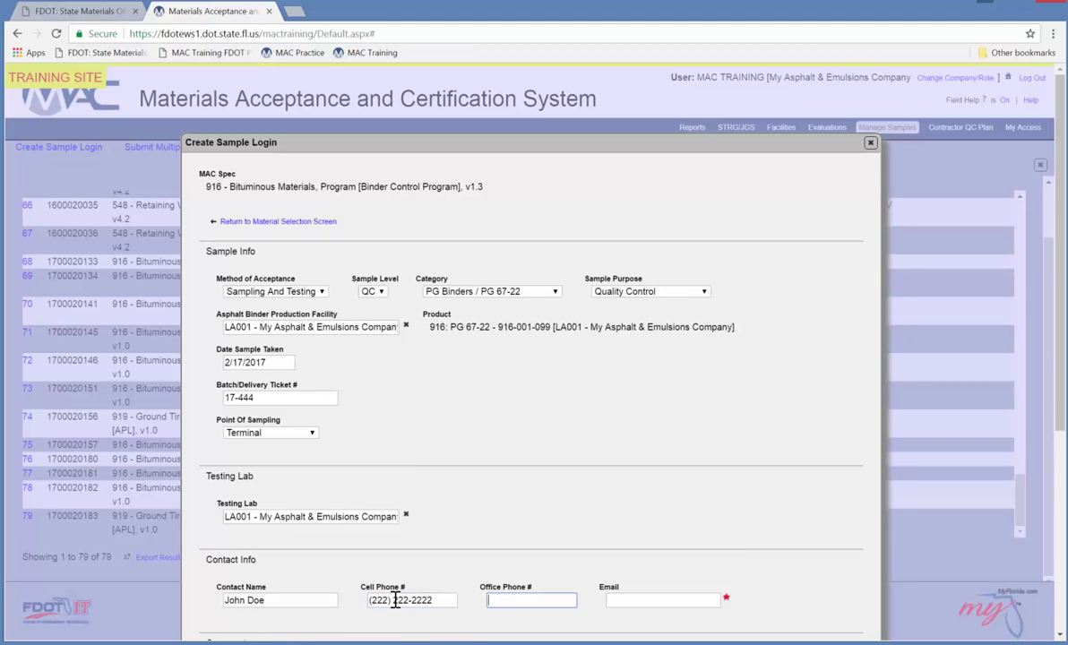
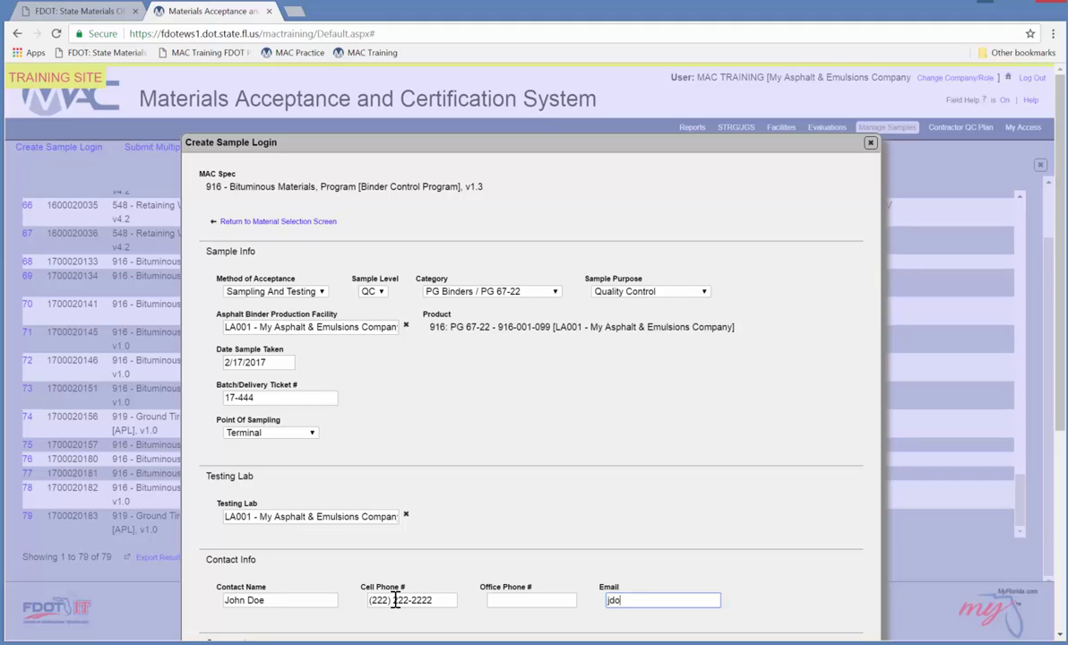
key("Tab")
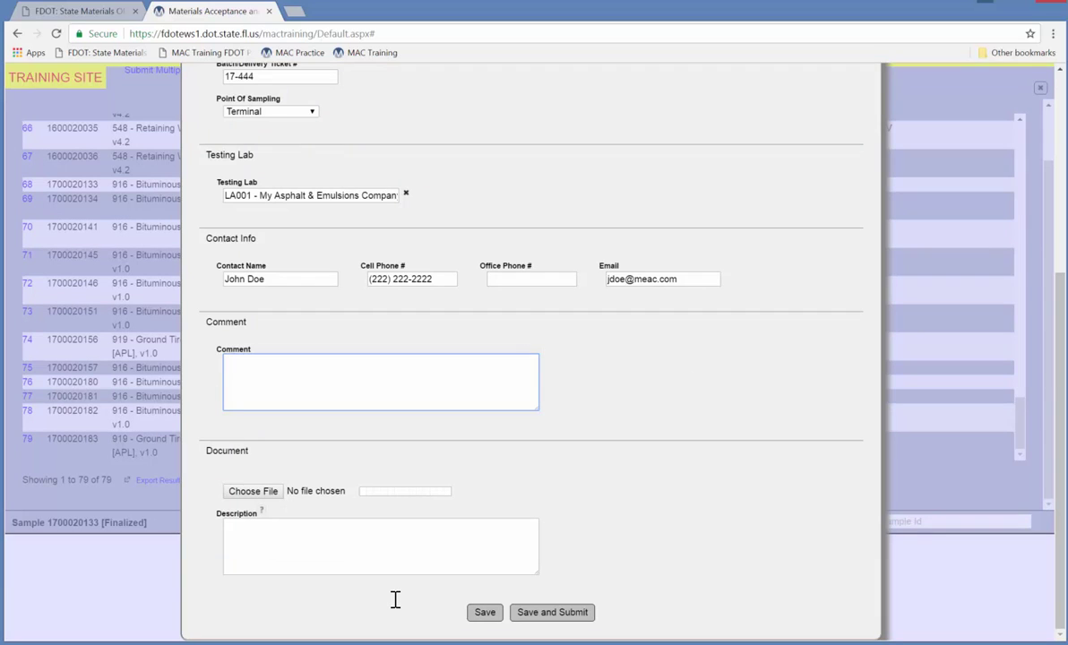
Add comment 'Sample Comment' and attach LiquidAsphaltSampleDocument.pdf with description 'Sample Document'.
type("Sample Comment")
left_click(254, 492)
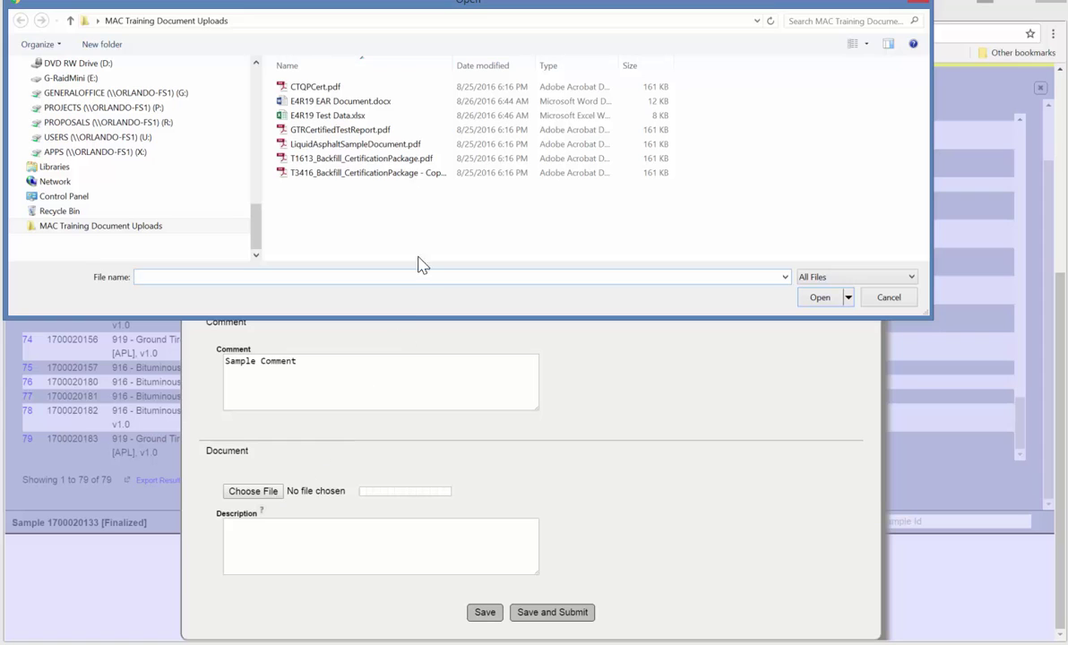
left_click(331, 143)
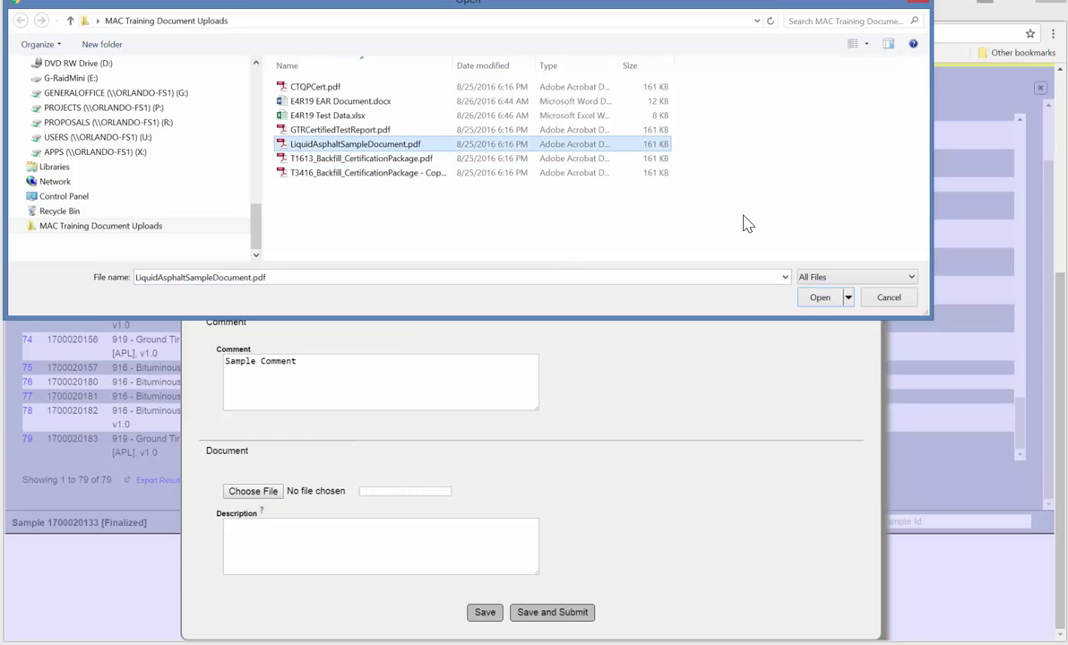
left_click(818, 298)
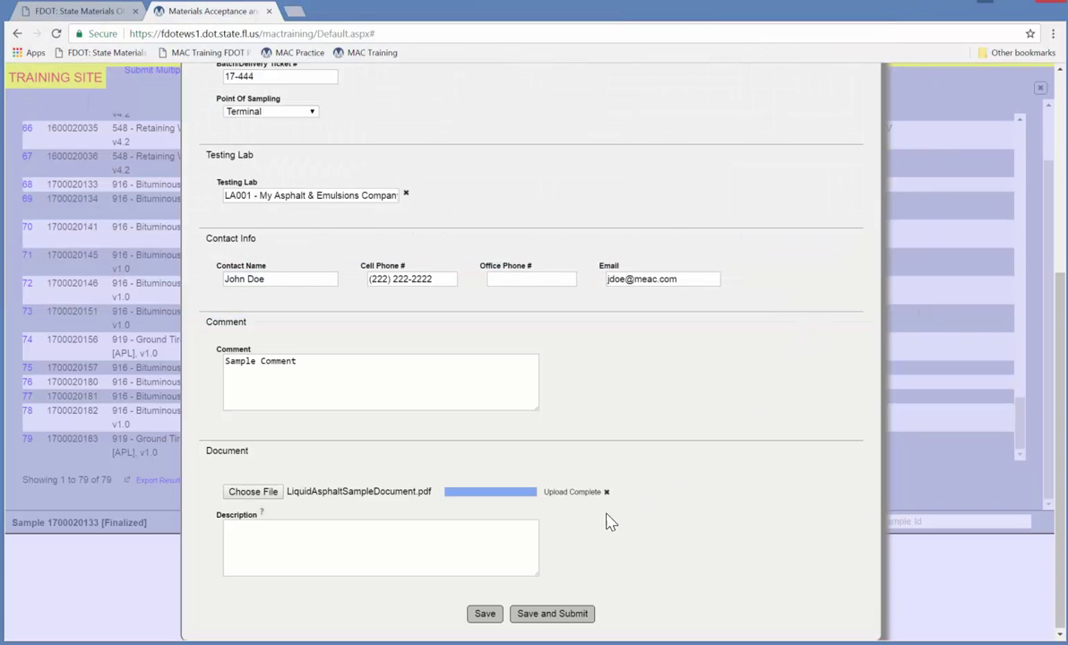
left_click(413, 536)
type("Sample ")
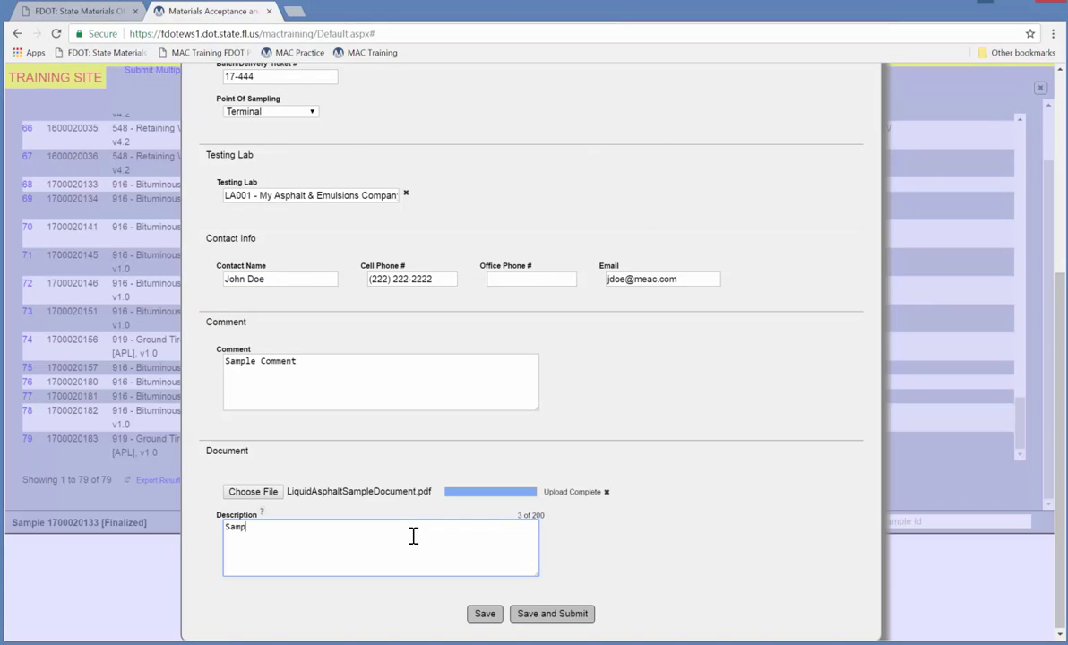
type("Document")
left_click(484, 614)
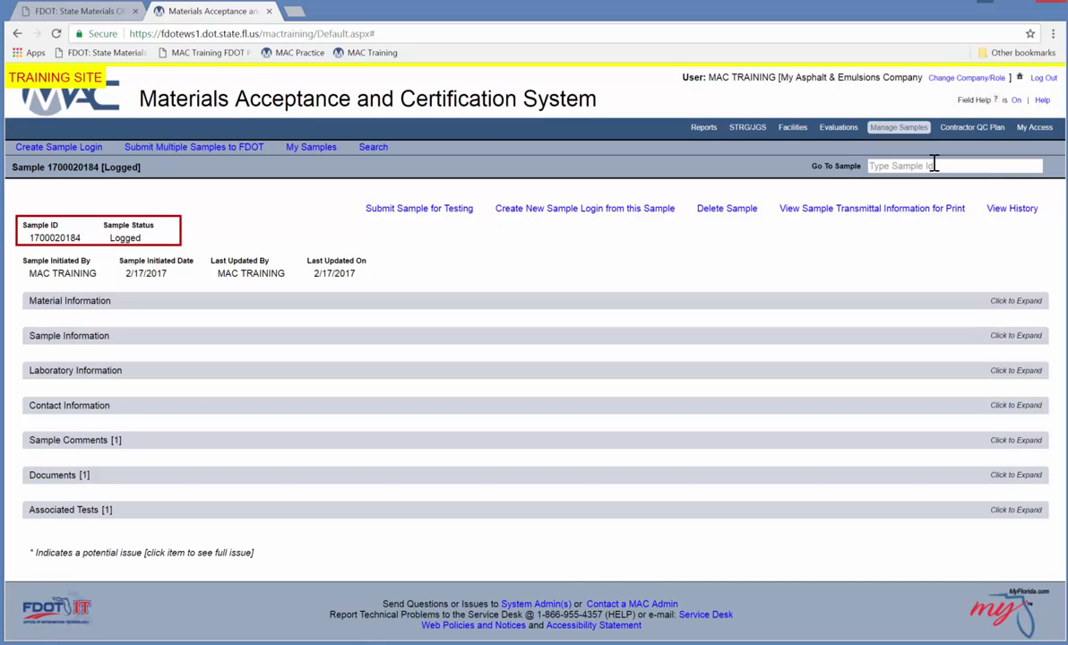
left_click(330, 310)
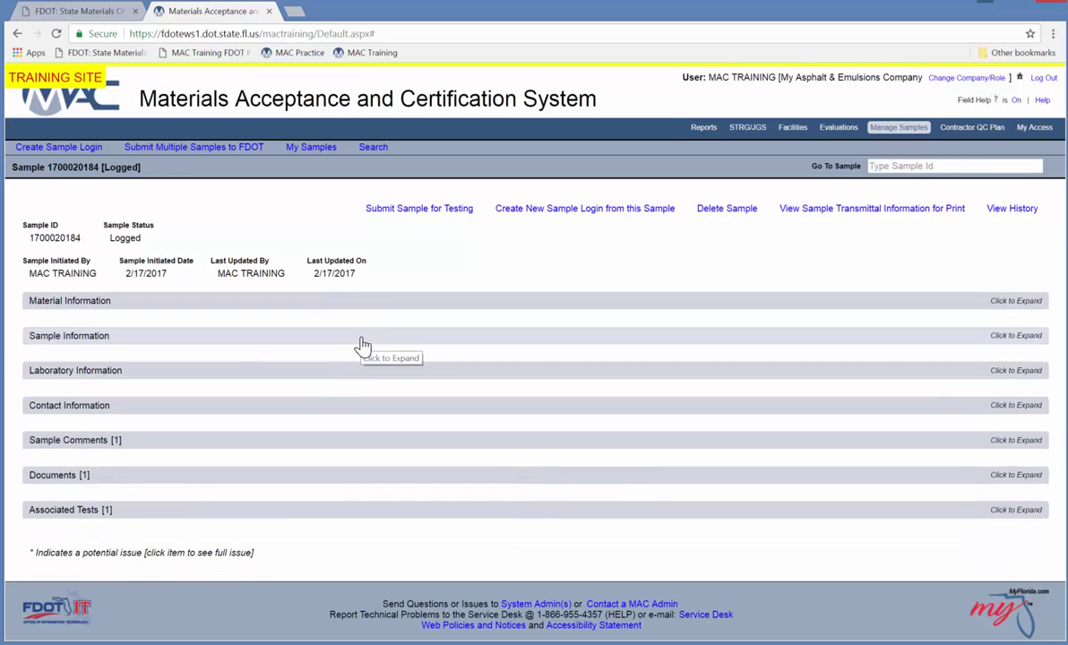
left_click(363, 346)
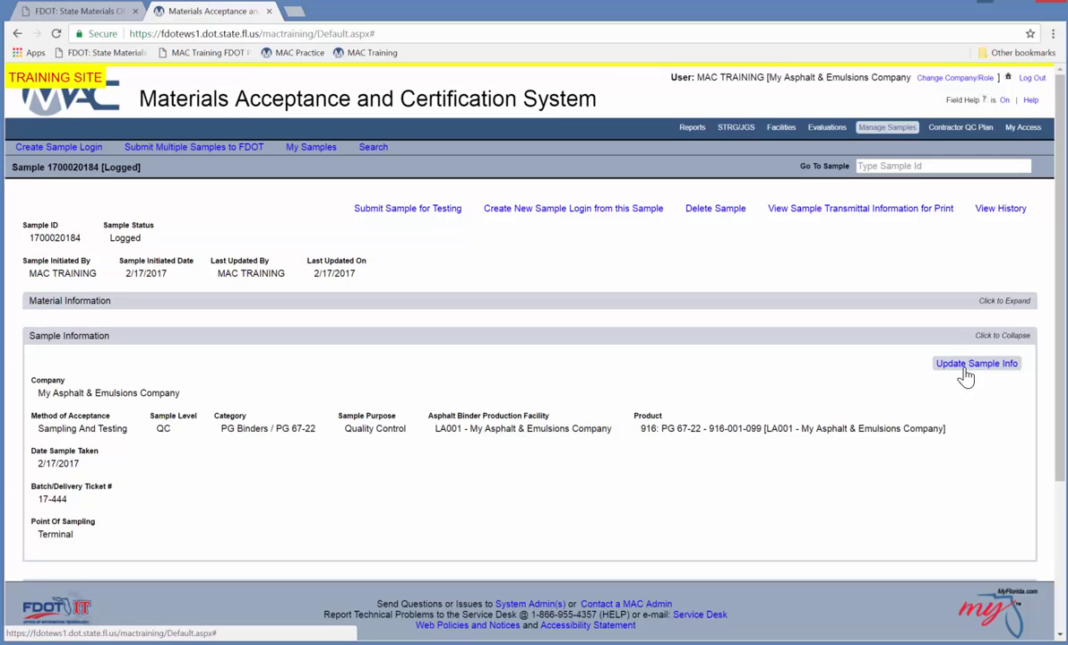
Correct Date Sample Taken to 2/16/2017, save it, and expand the laboratory routing details.
left_click(965, 370)
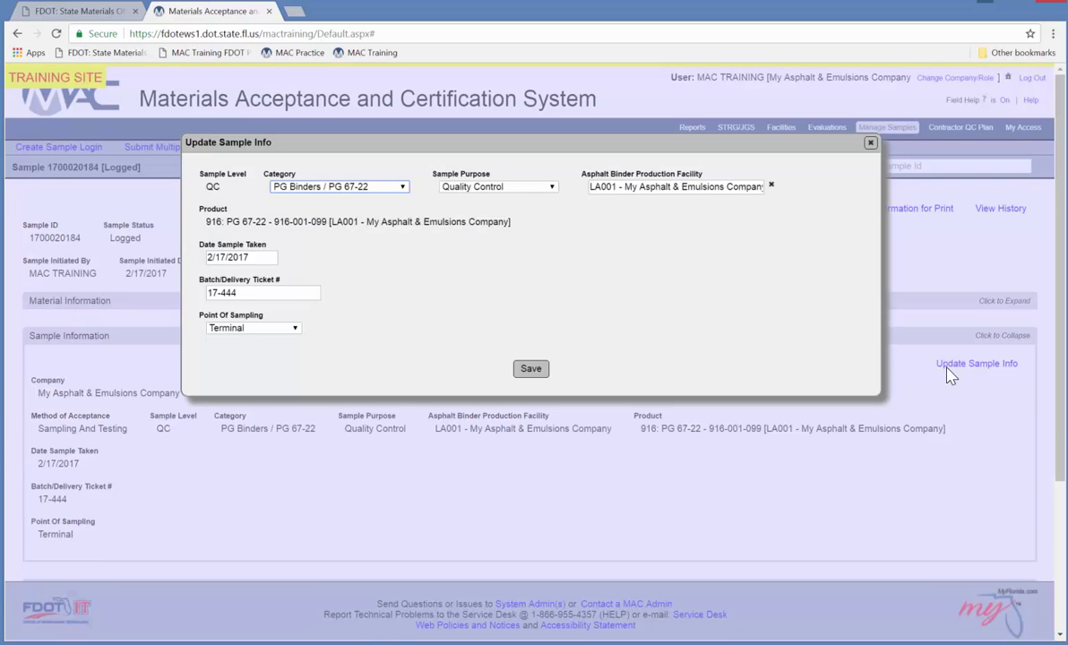
left_click(224, 246)
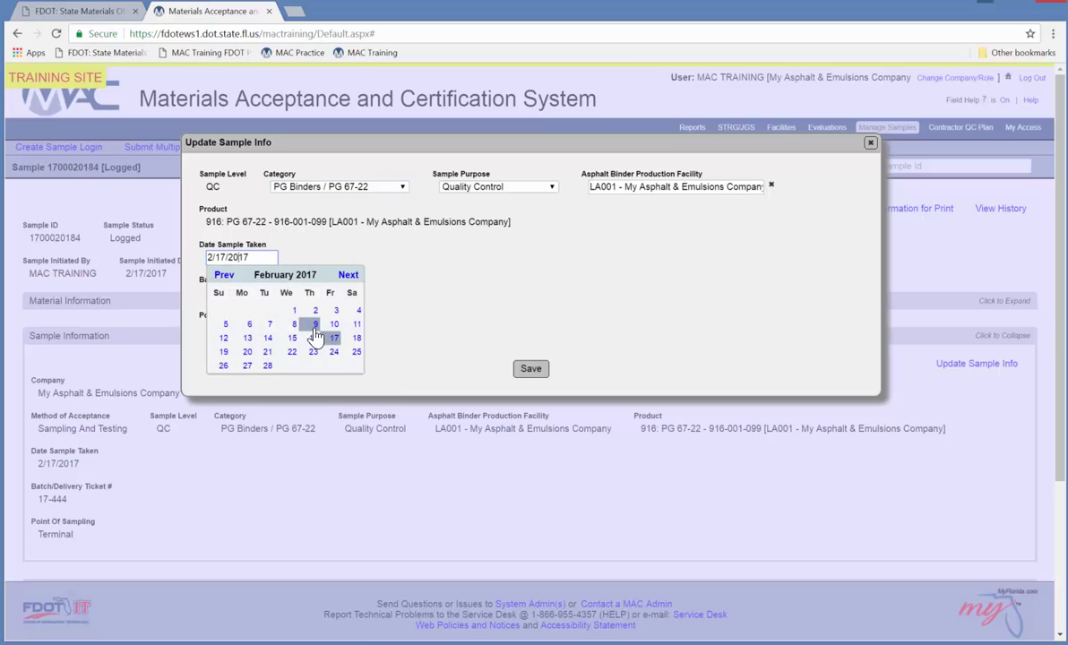
left_click(313, 338)
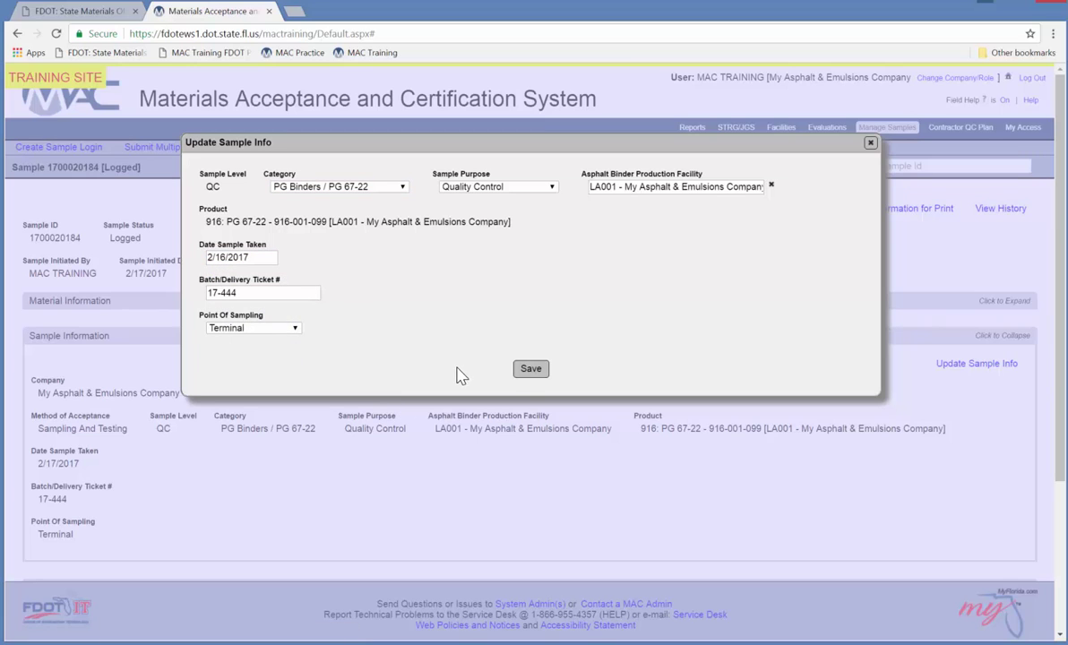
left_click(529, 371)
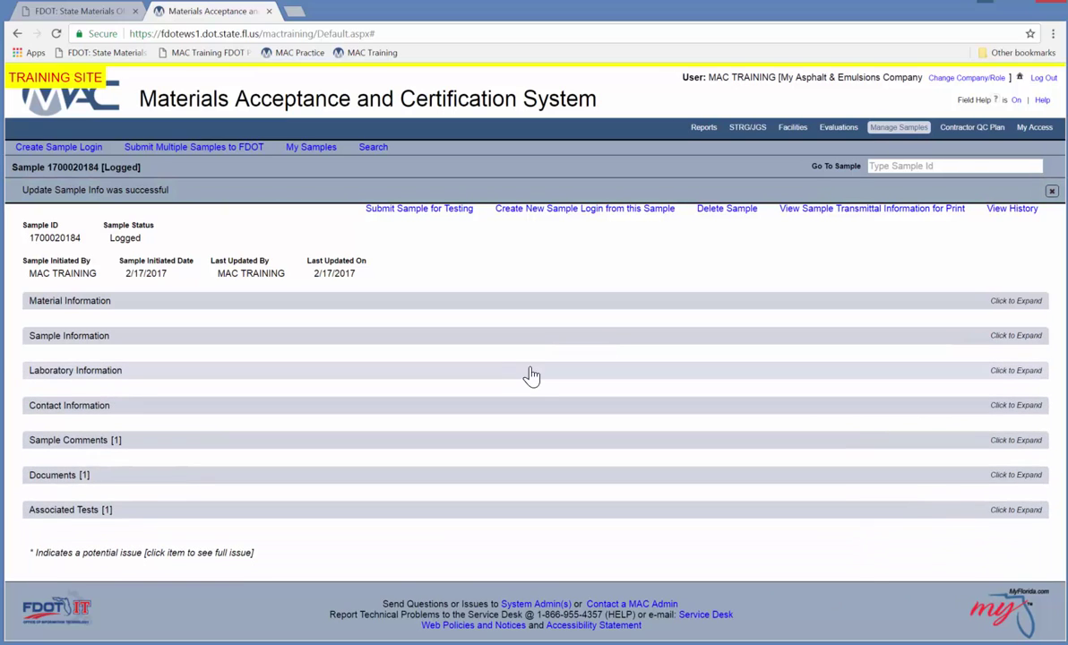
left_click(525, 374)
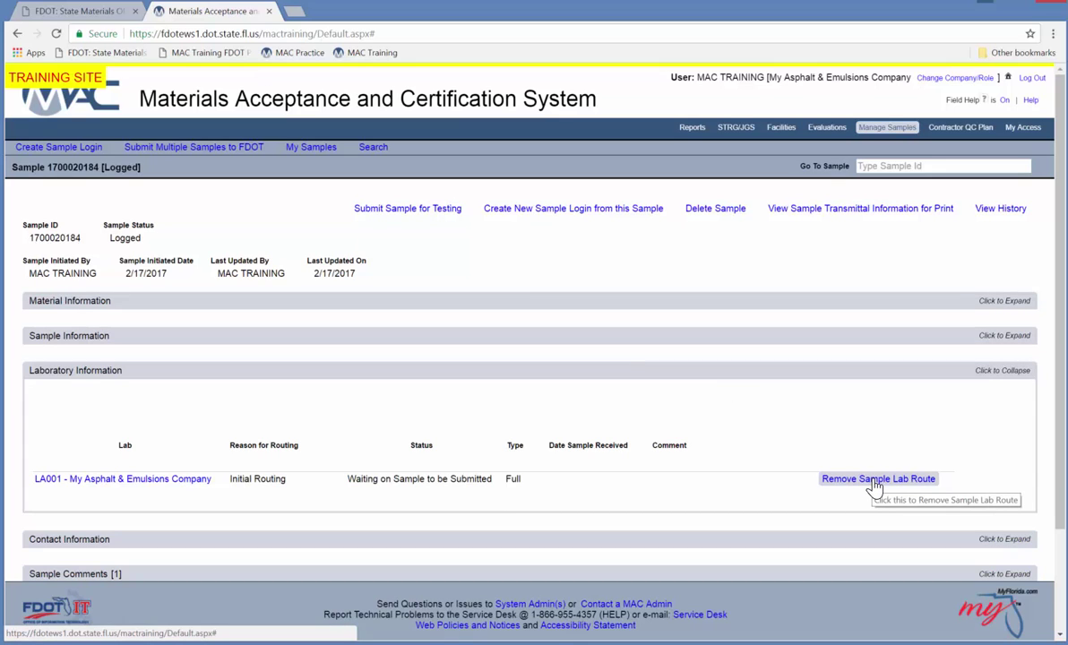
Review contact information and comments, then expand Documents to see LiquidAsphaltSampleDocument.pdf.
left_click(771, 375)
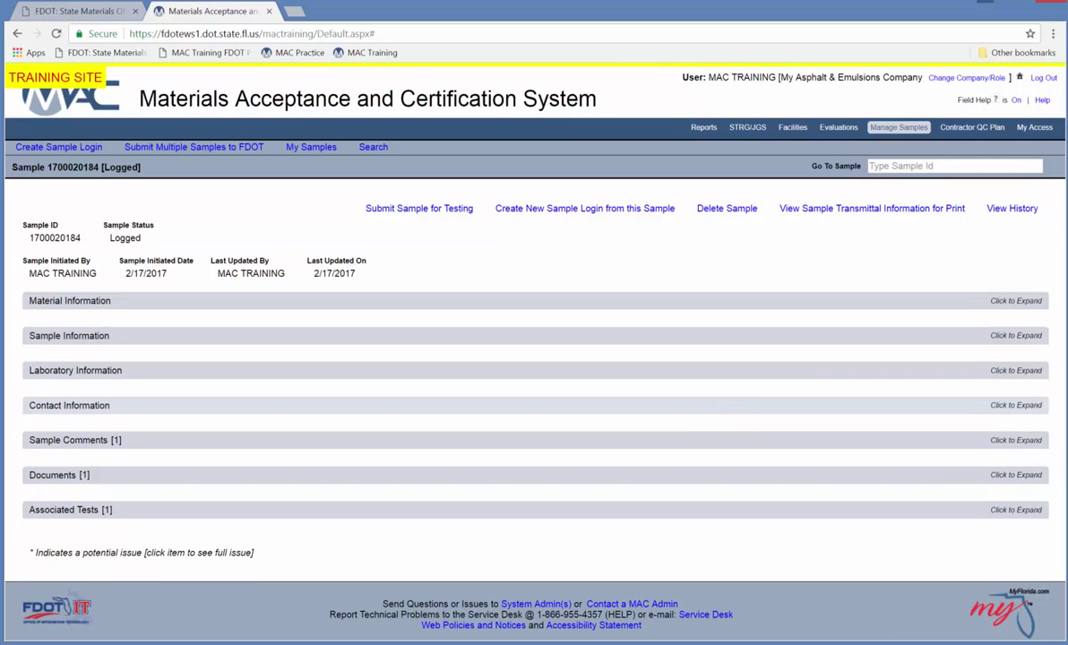
left_click(744, 408)
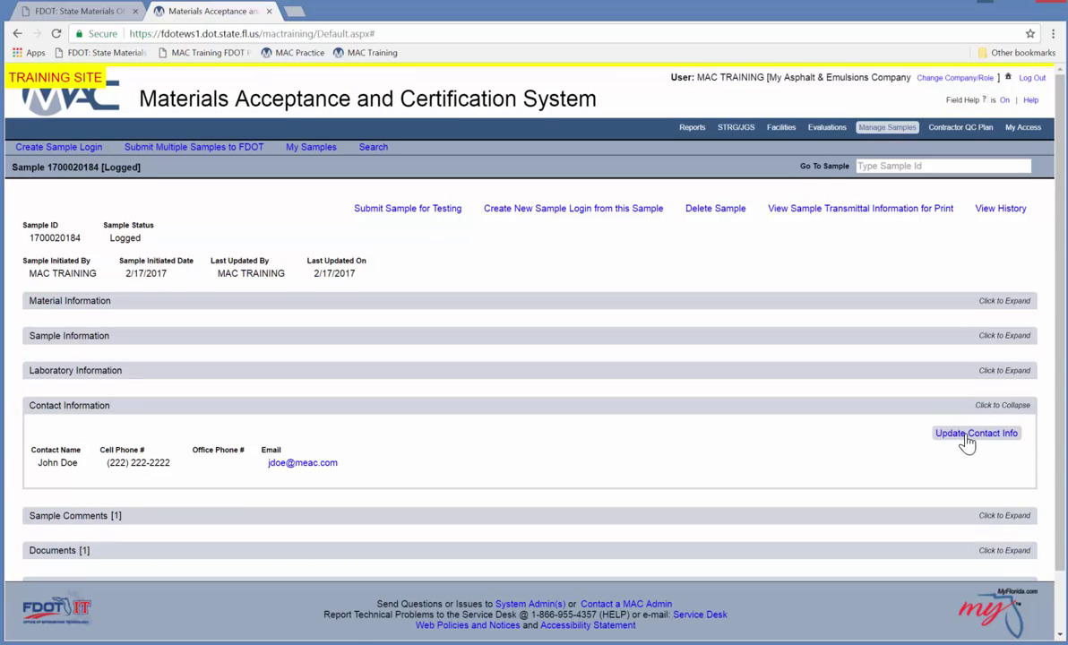
left_click(699, 413)
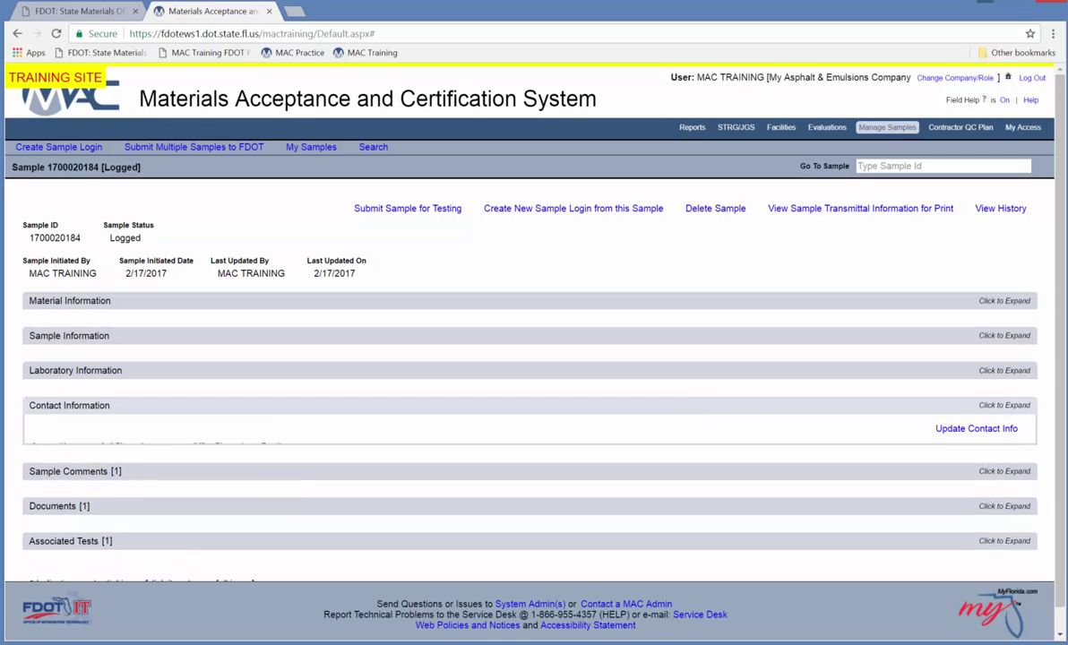
left_click(696, 440)
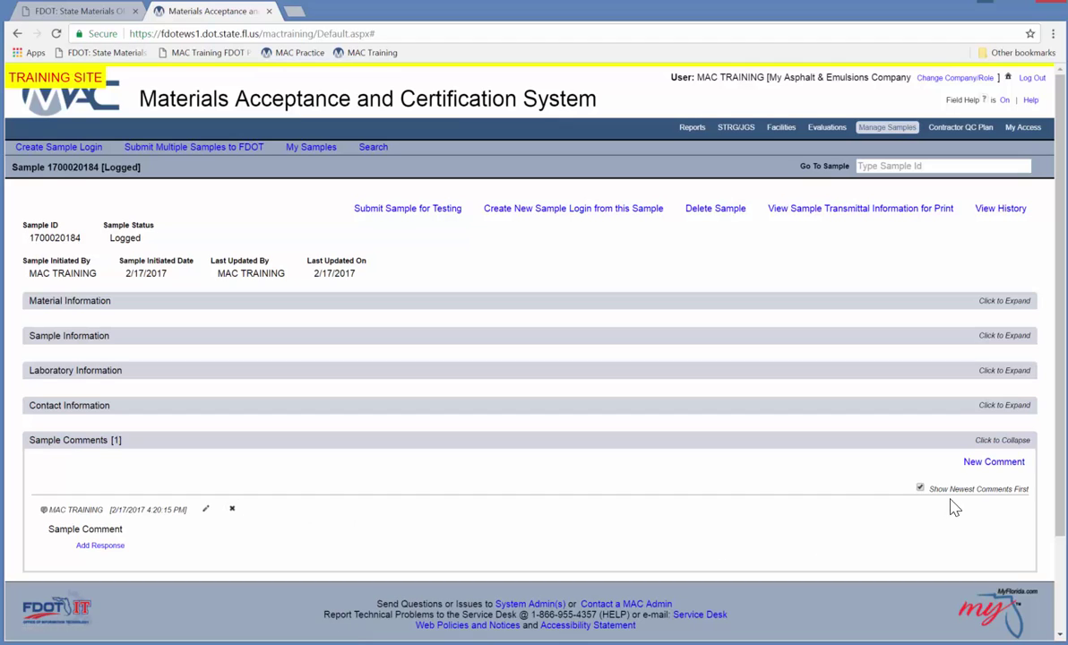
left_click(585, 444)
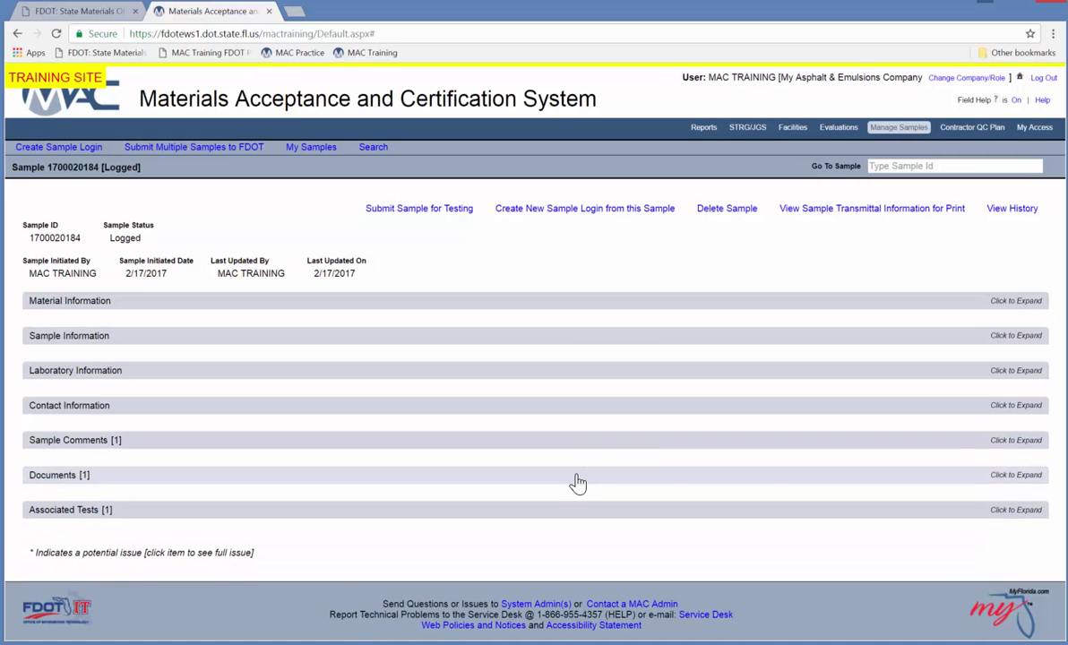
left_click(577, 477)
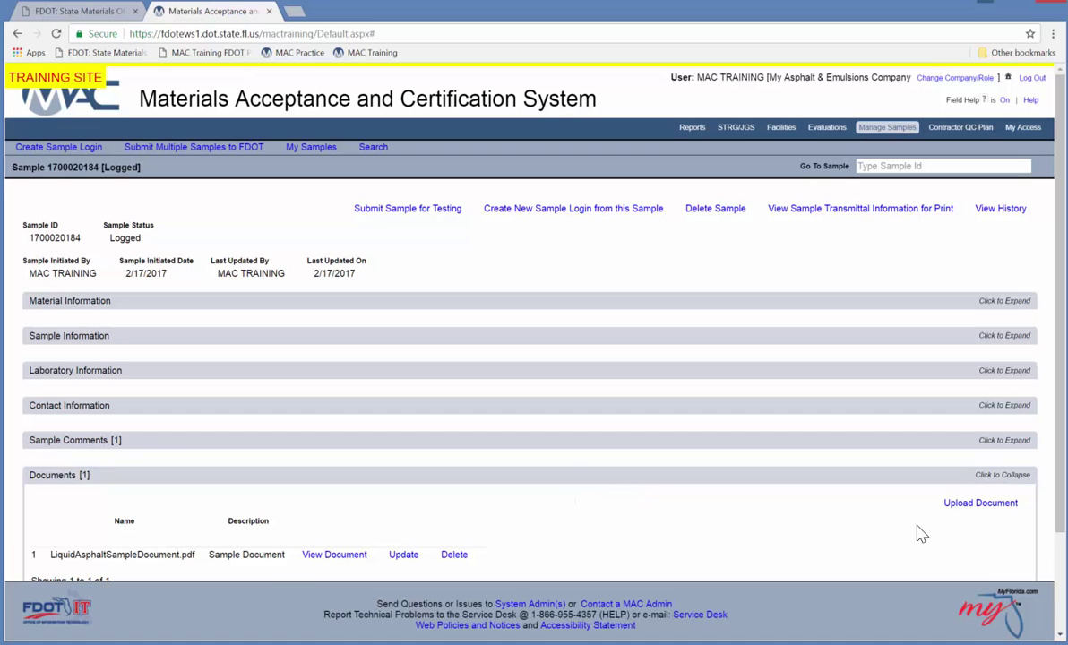
scroll(1049, 572, "down", 2)
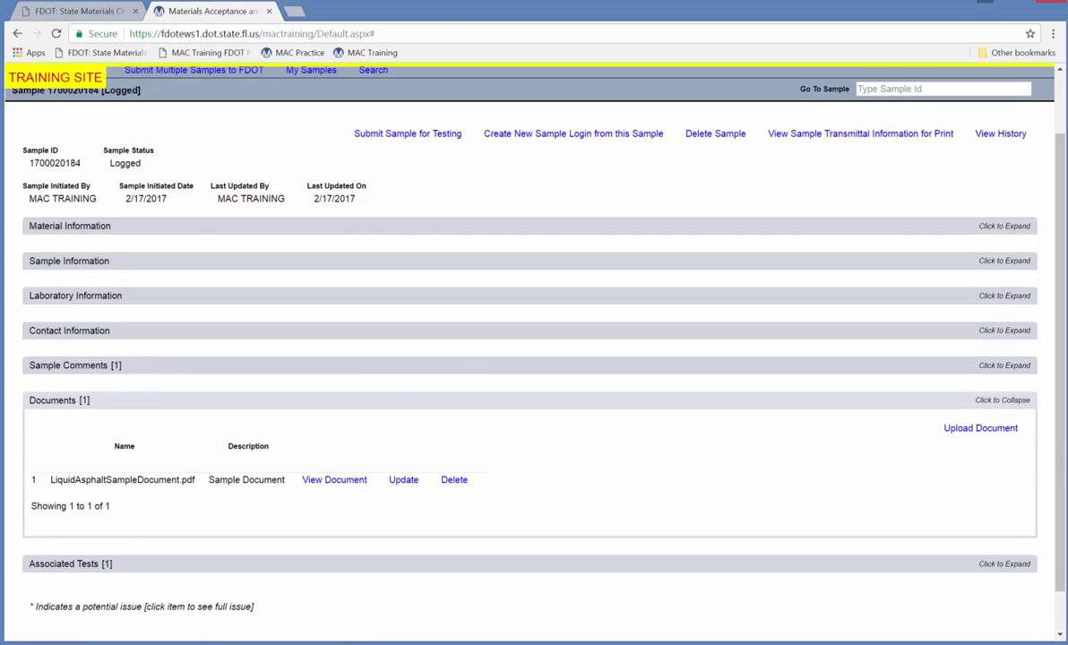
Check the associated AASHTO T 315 Dynamic Shear Rheometer test, then collapse the section.
left_click(758, 406)
left_click(697, 510)
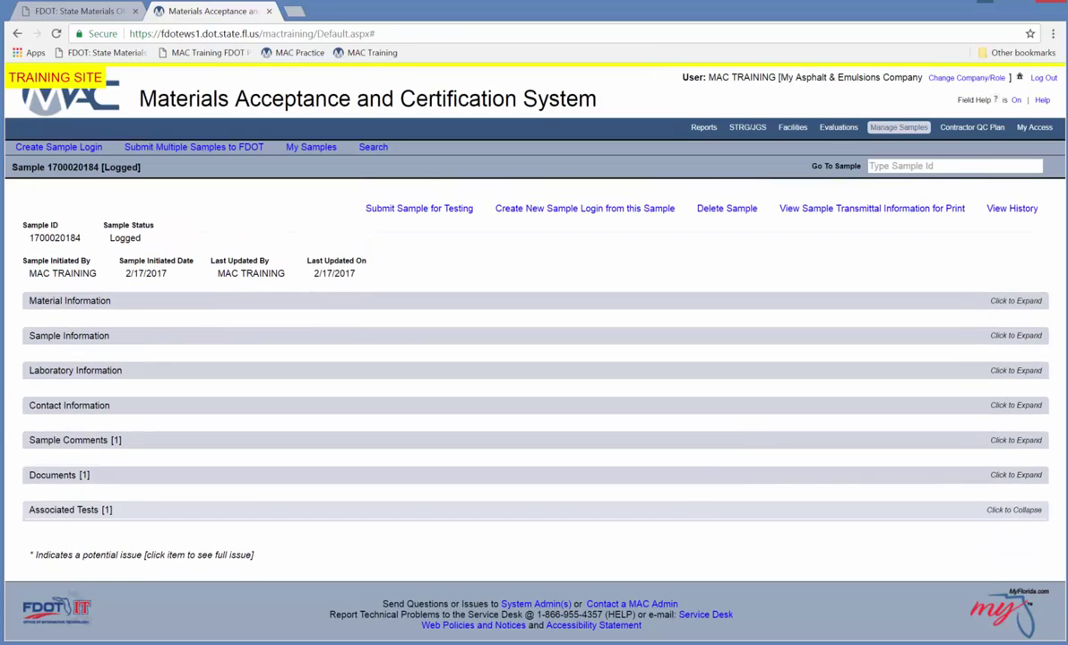
scroll(690, 517, "down", 2)
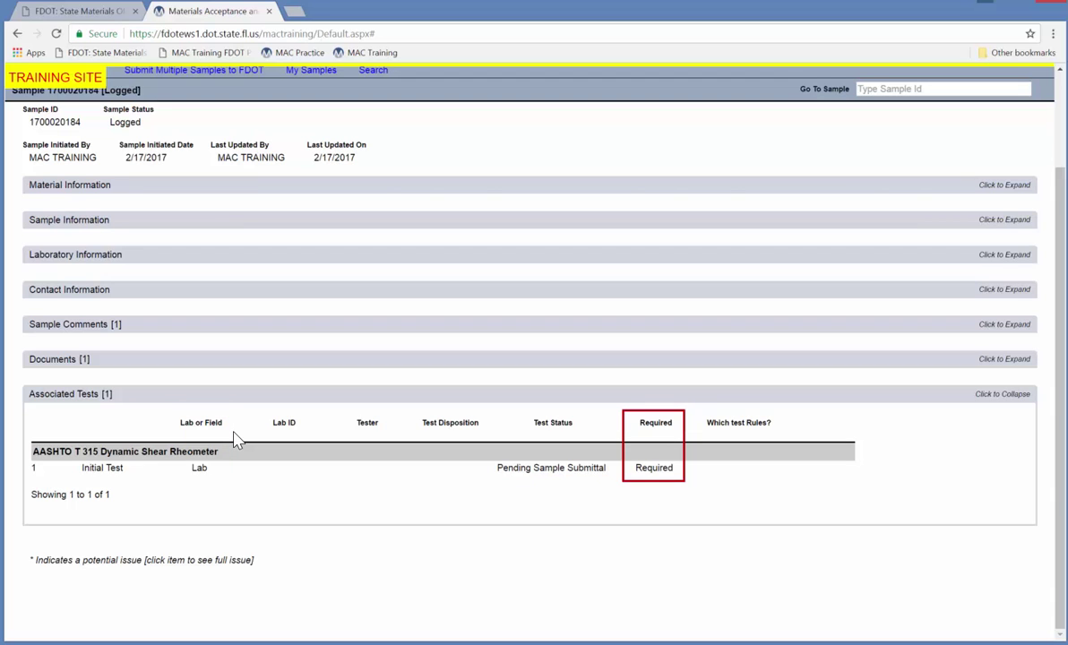
left_click(712, 405)
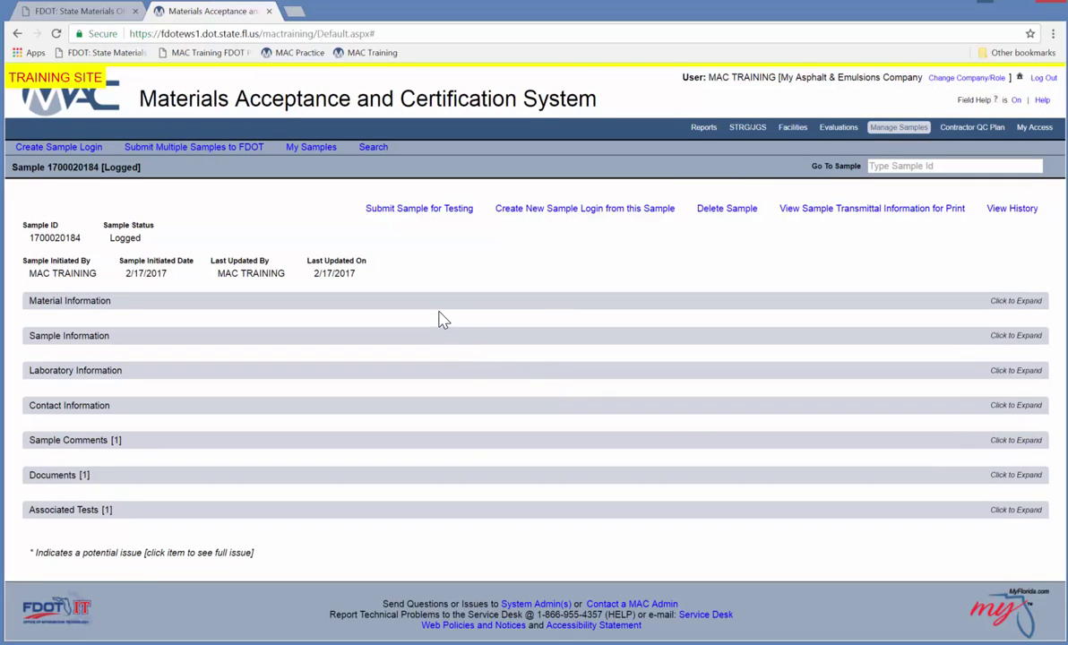
left_click(411, 218)
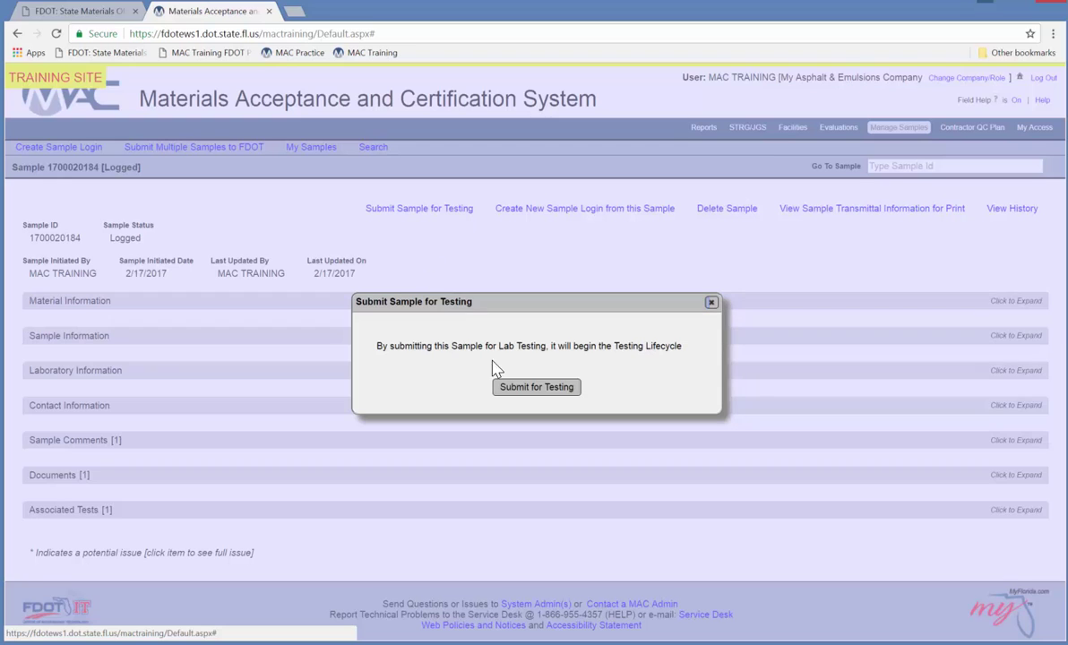
left_click(542, 390)
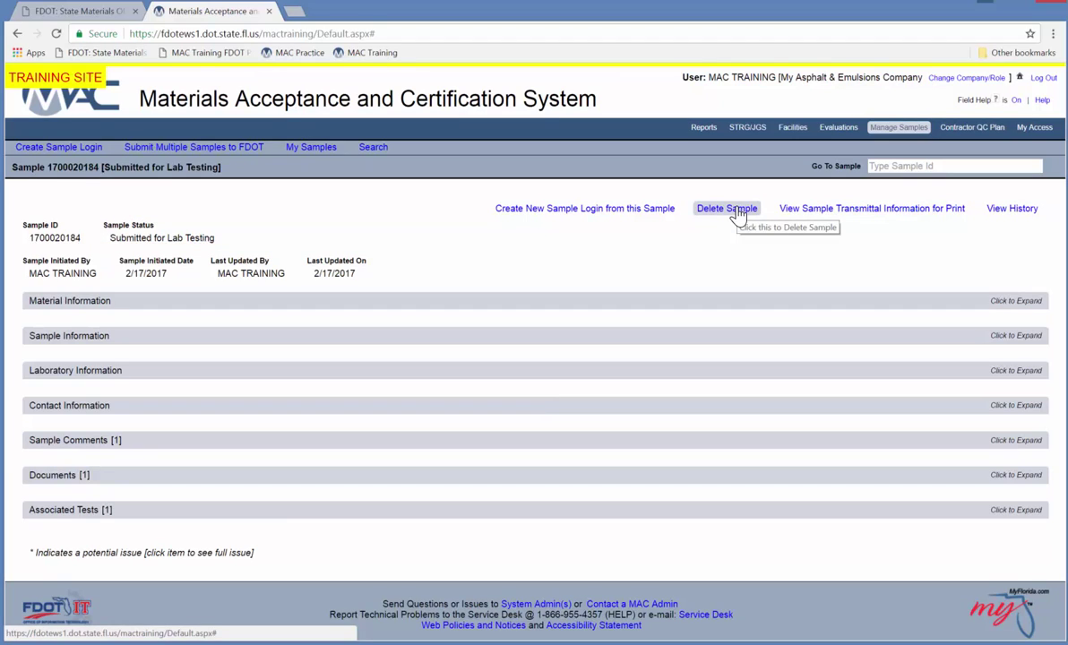
left_click(689, 337)
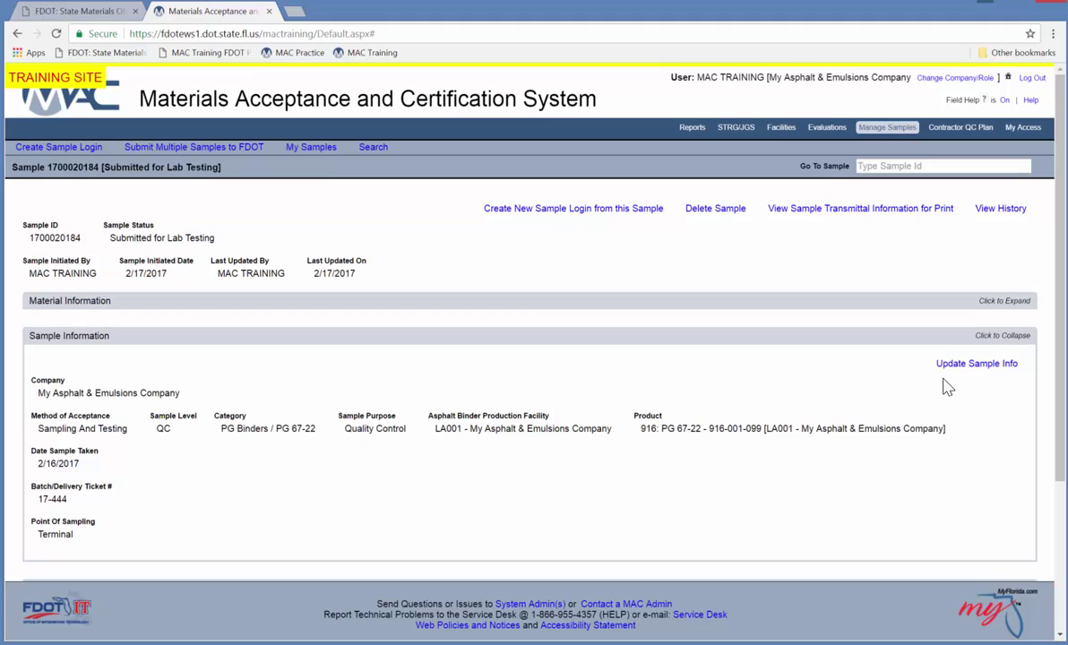
left_click(804, 336)
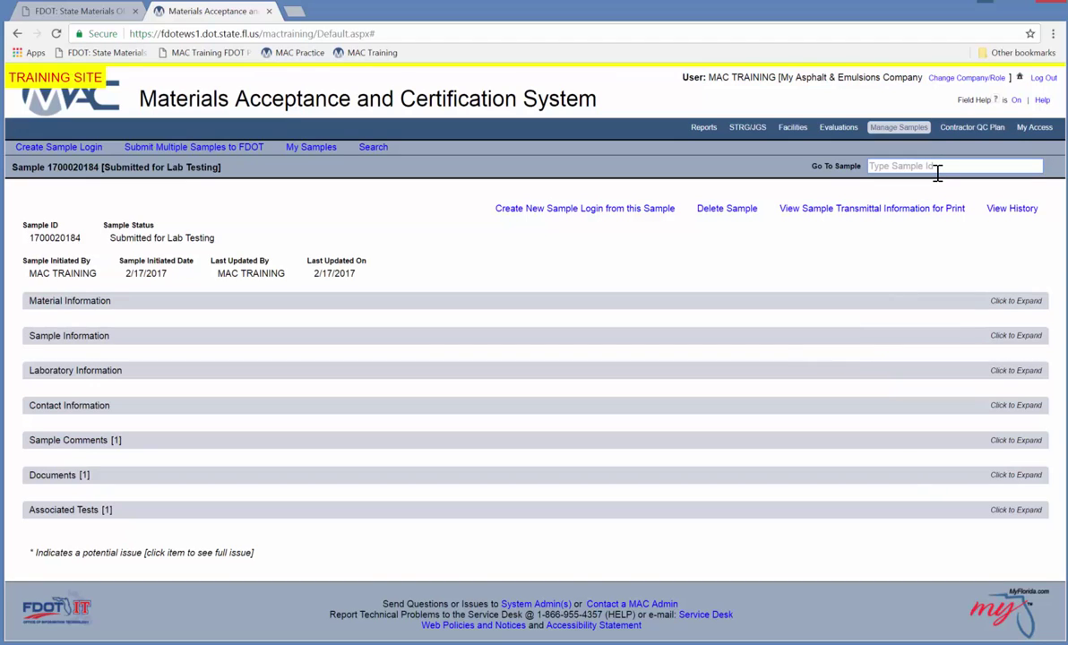
left_click(938, 168)
type("2018")
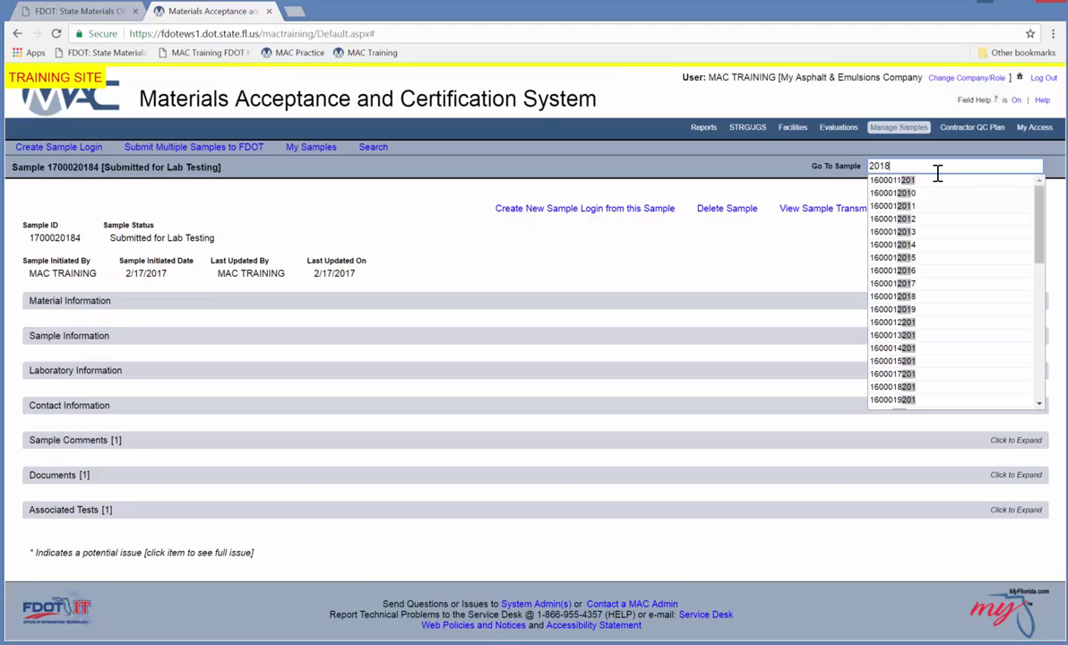
type("4")
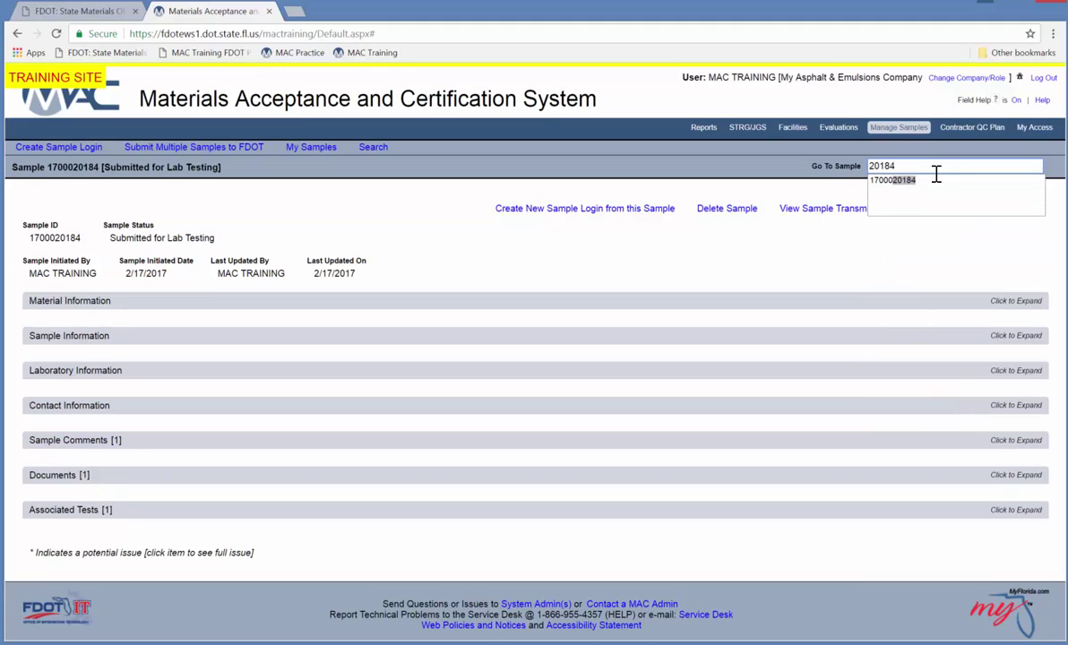
left_click(932, 183)
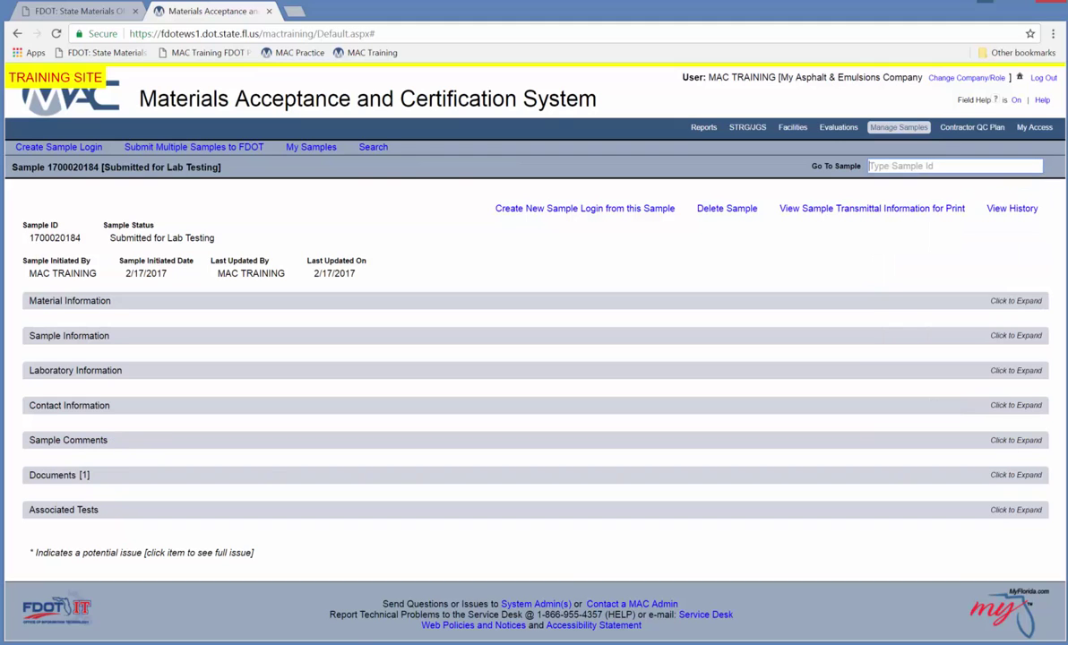
left_click(365, 152)
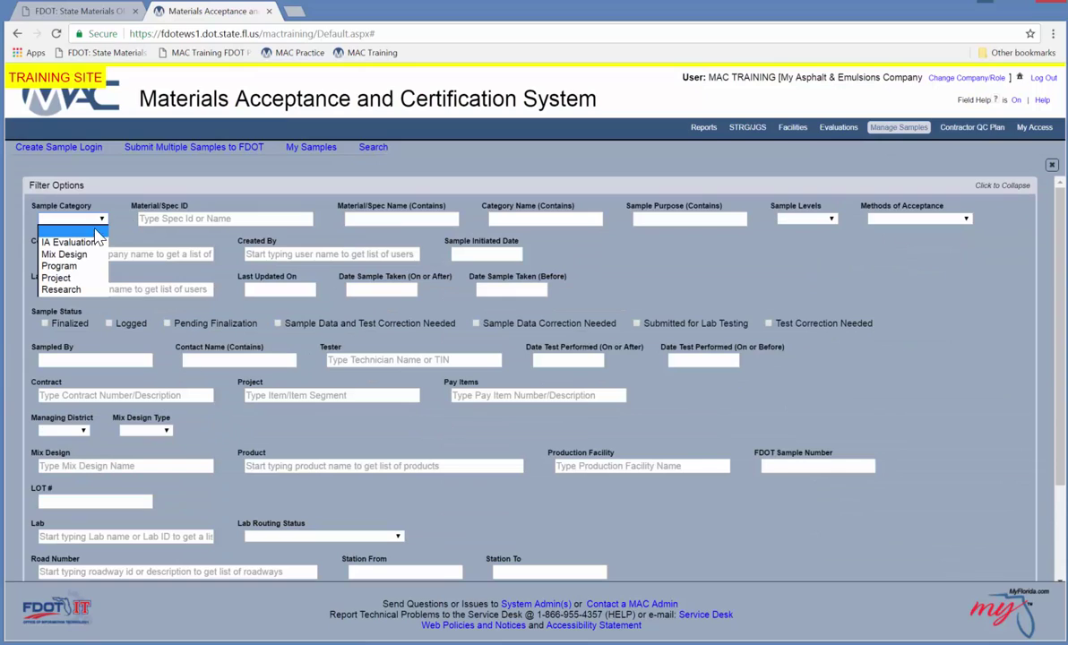
left_click(79, 267)
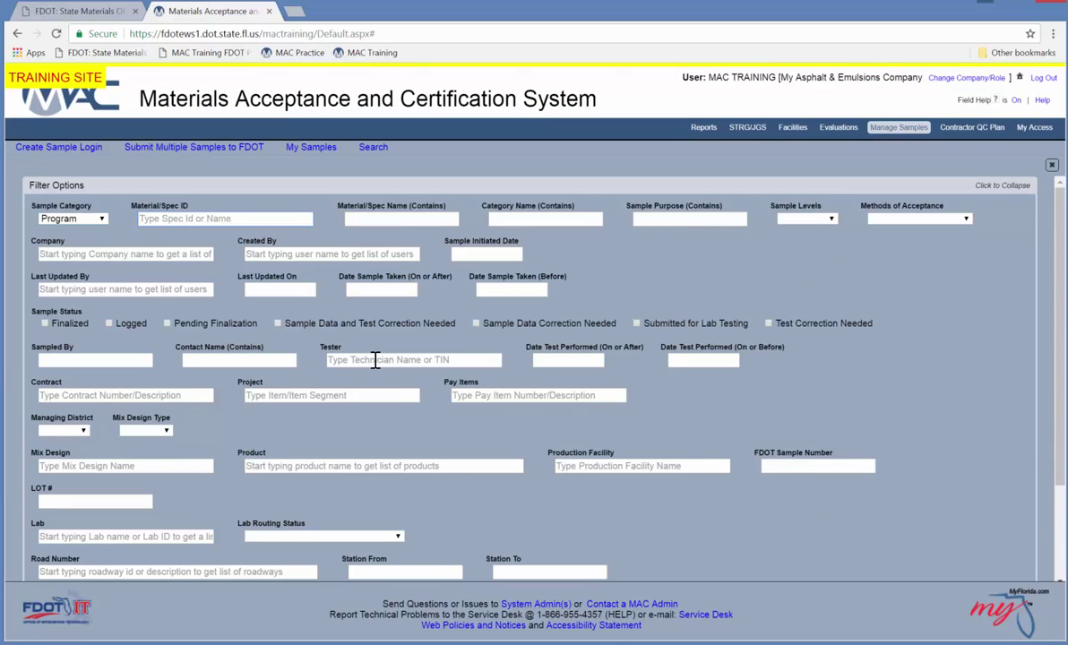
type("916")
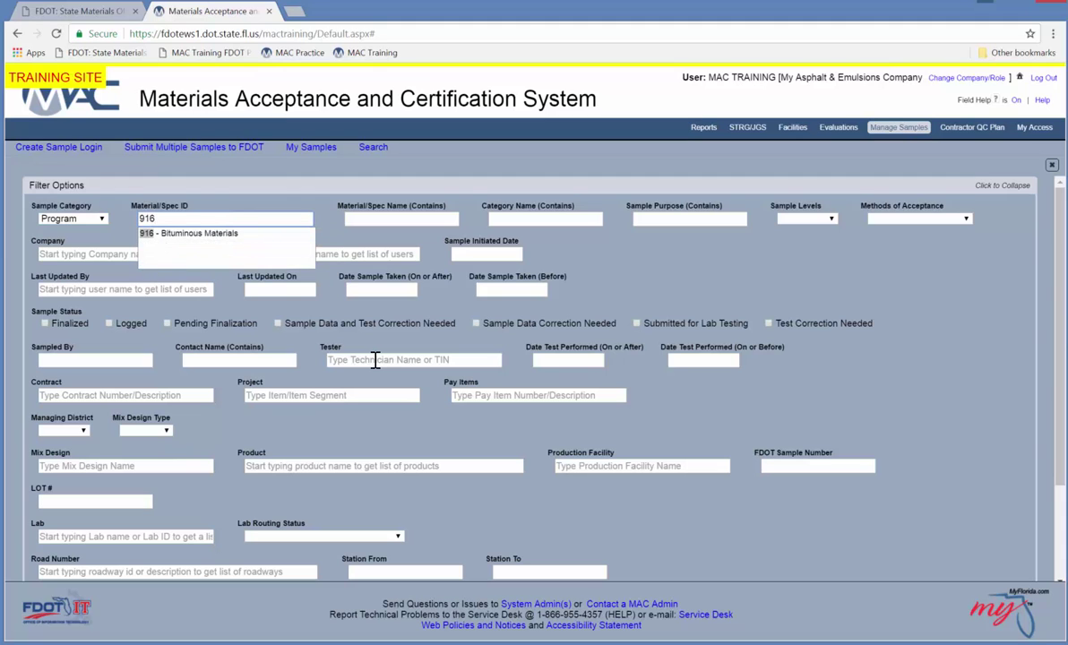
left_click(179, 233)
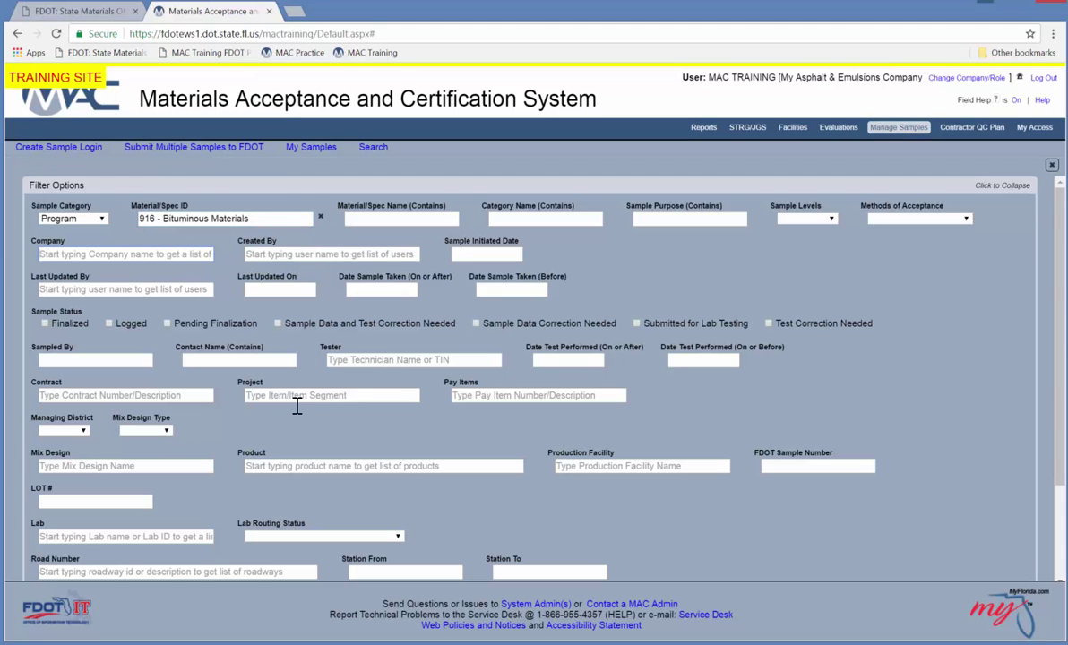
scroll(1051, 515, "down", 3)
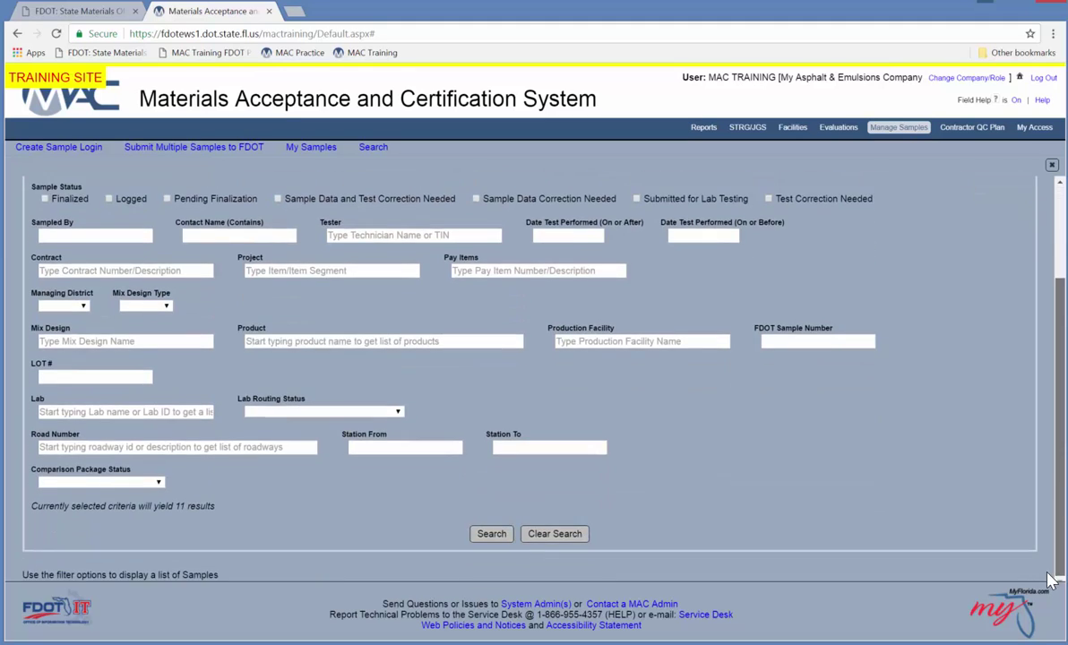
left_click(490, 535)
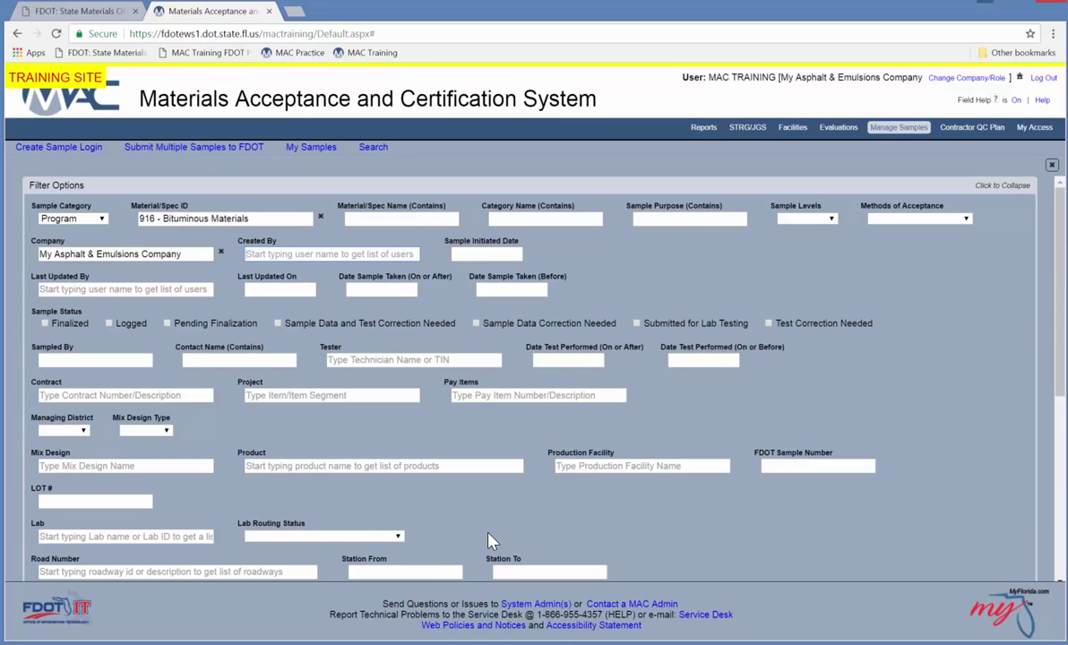
scroll(965, 411, "down", 4)
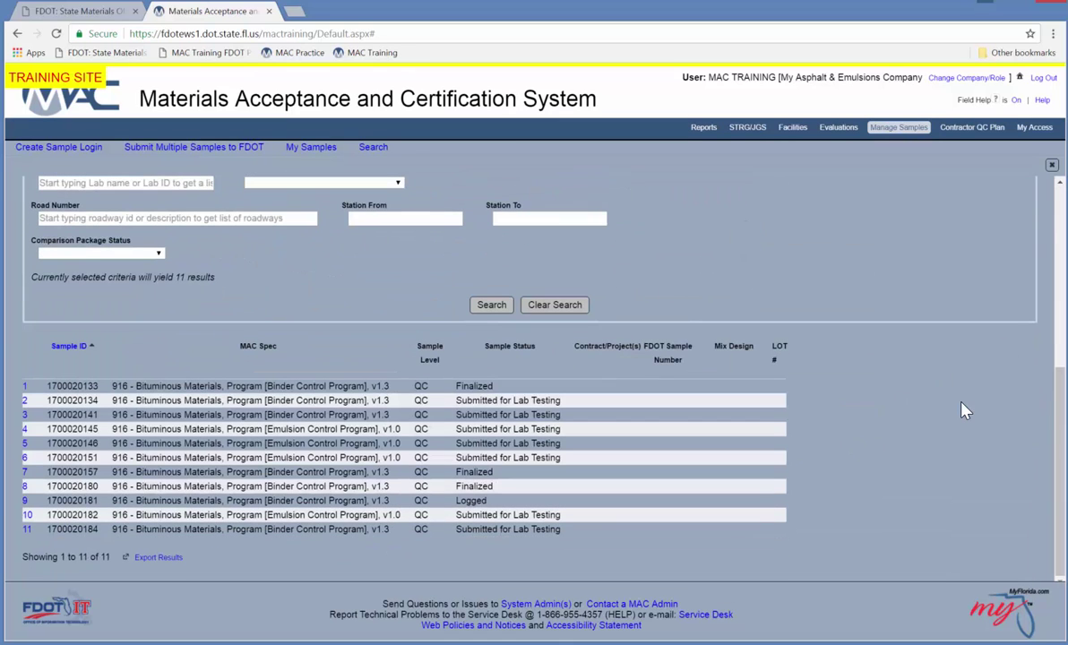
left_click(327, 534)
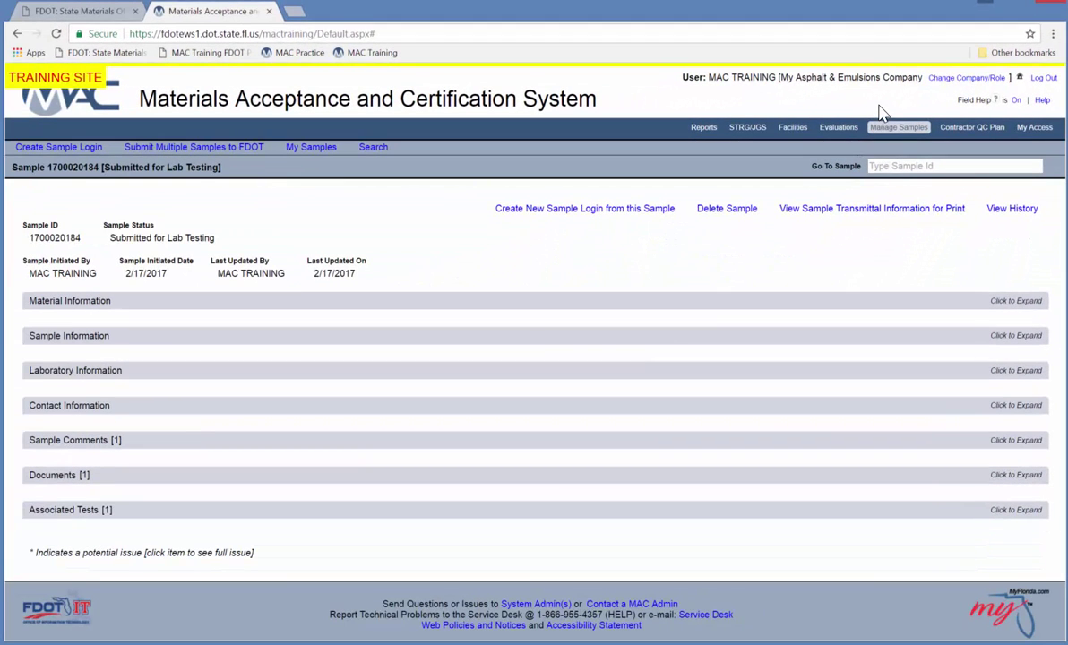
left_click(589, 369)
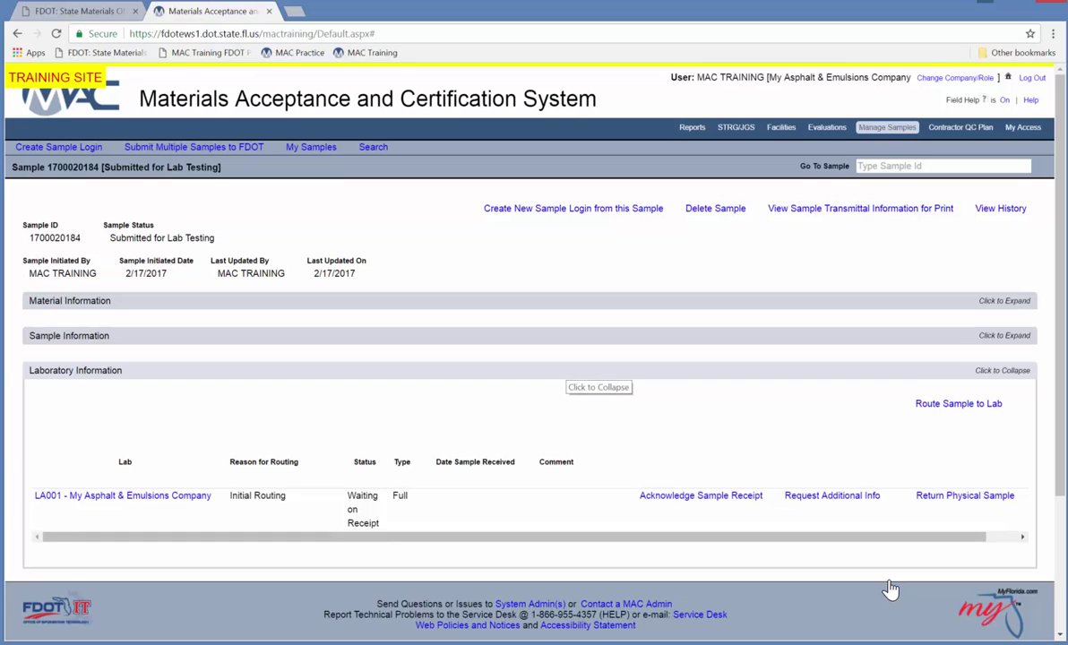
left_click(948, 405)
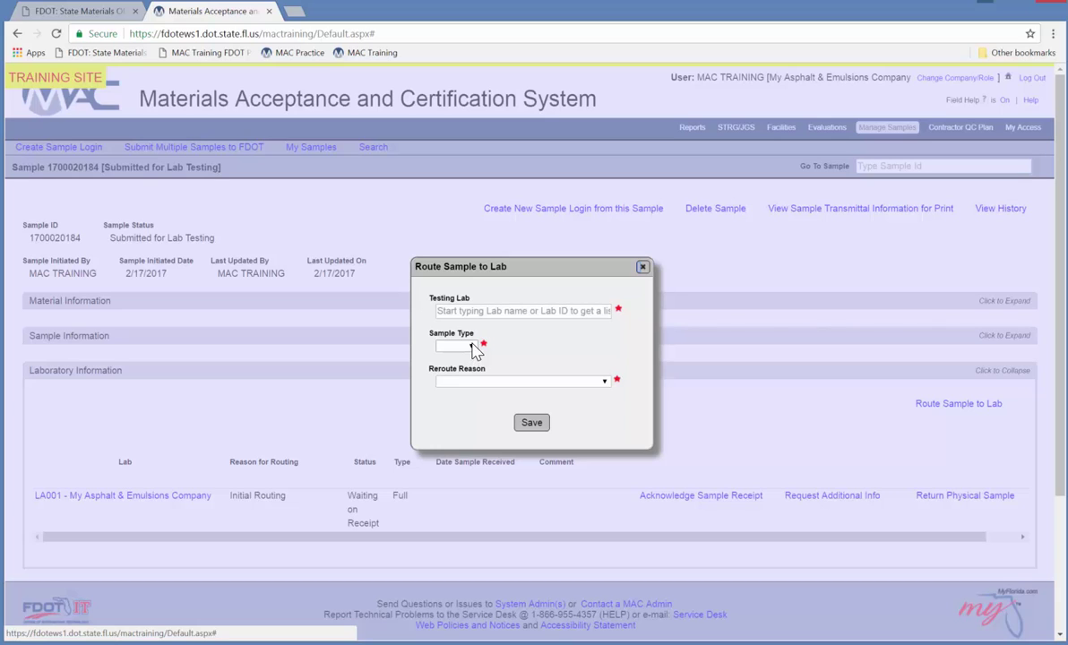
left_click(473, 347)
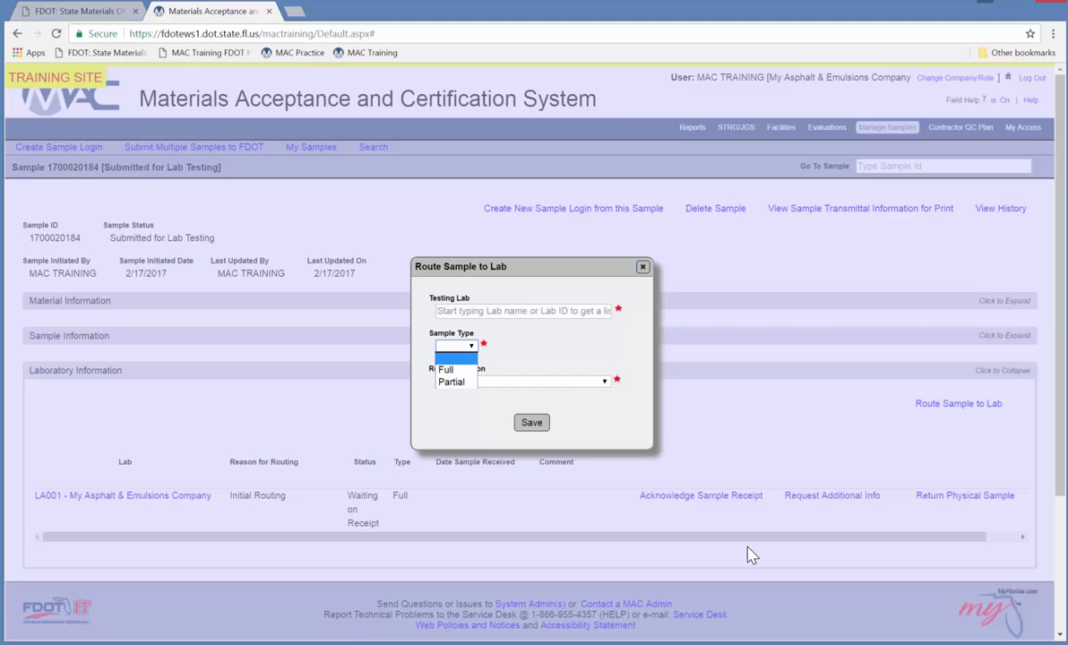
left_click(750, 555)
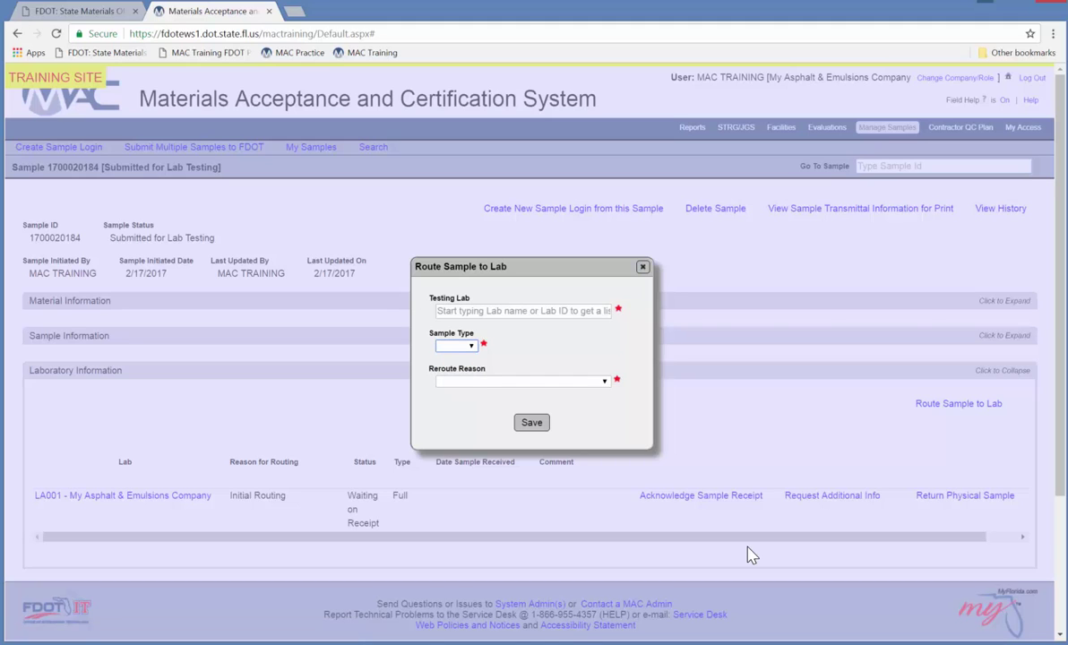
left_click(605, 382)
left_click(953, 610)
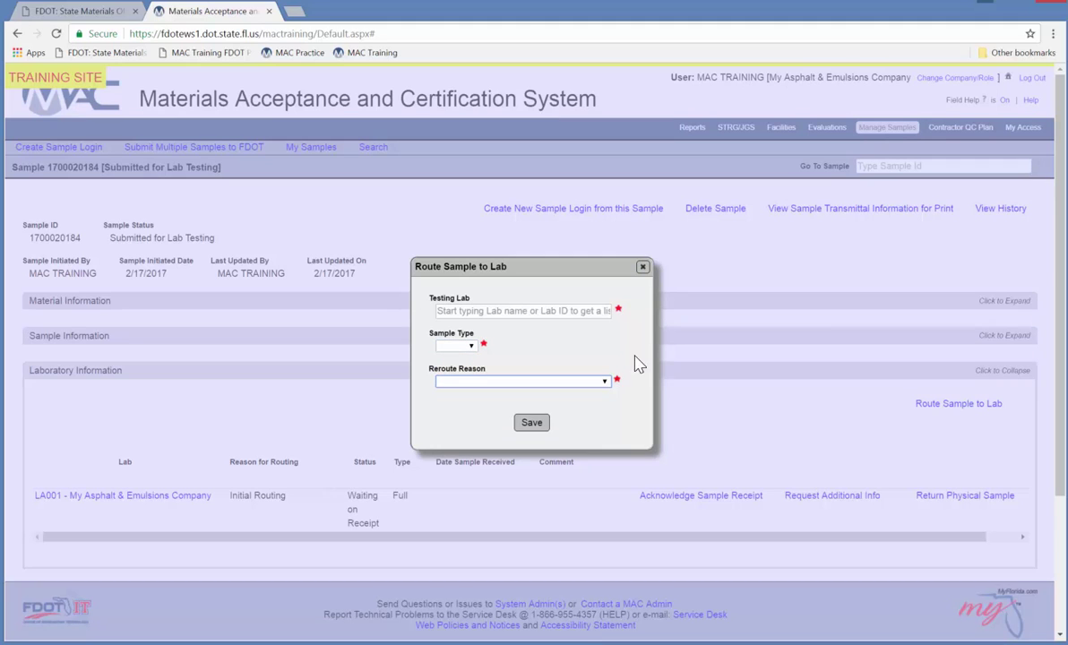
left_click(642, 266)
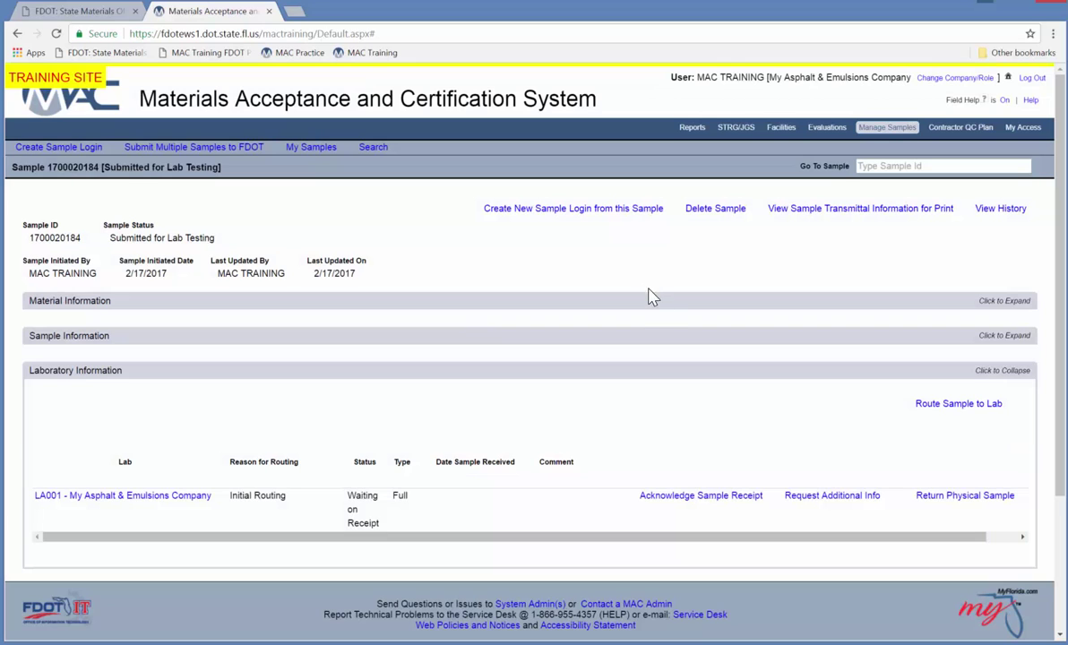
left_click(965, 498)
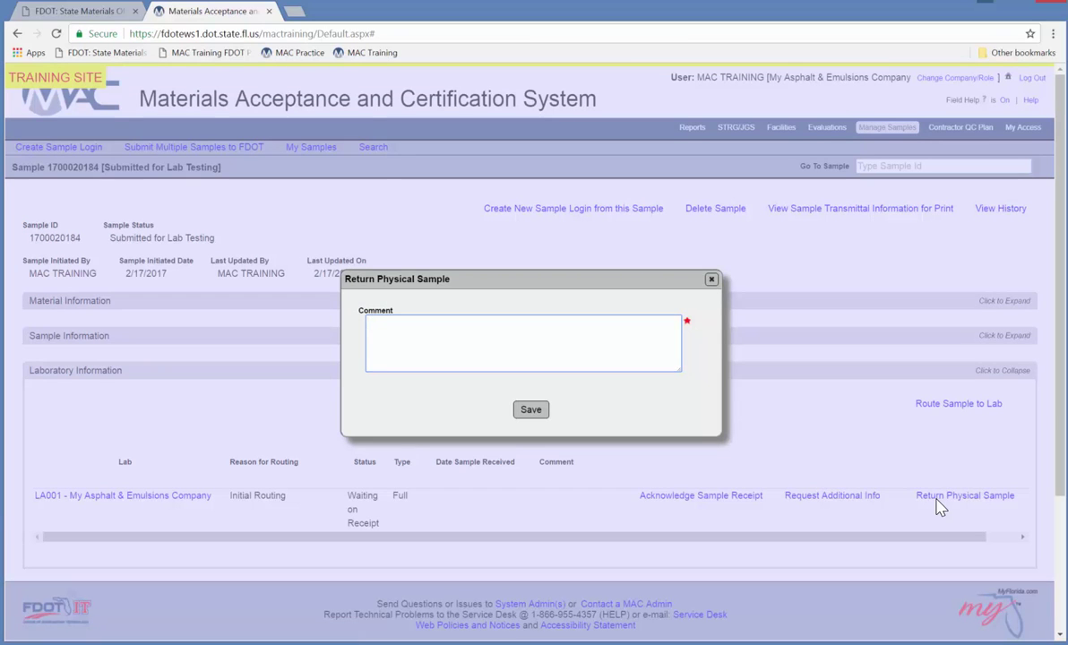
left_click(711, 281)
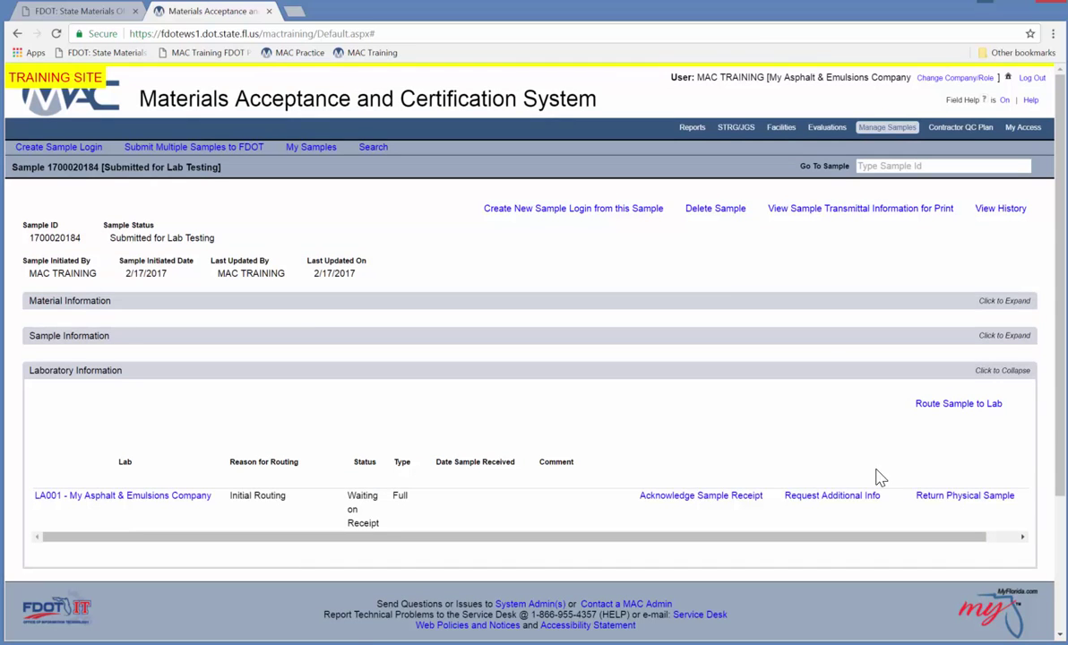
left_click(832, 496)
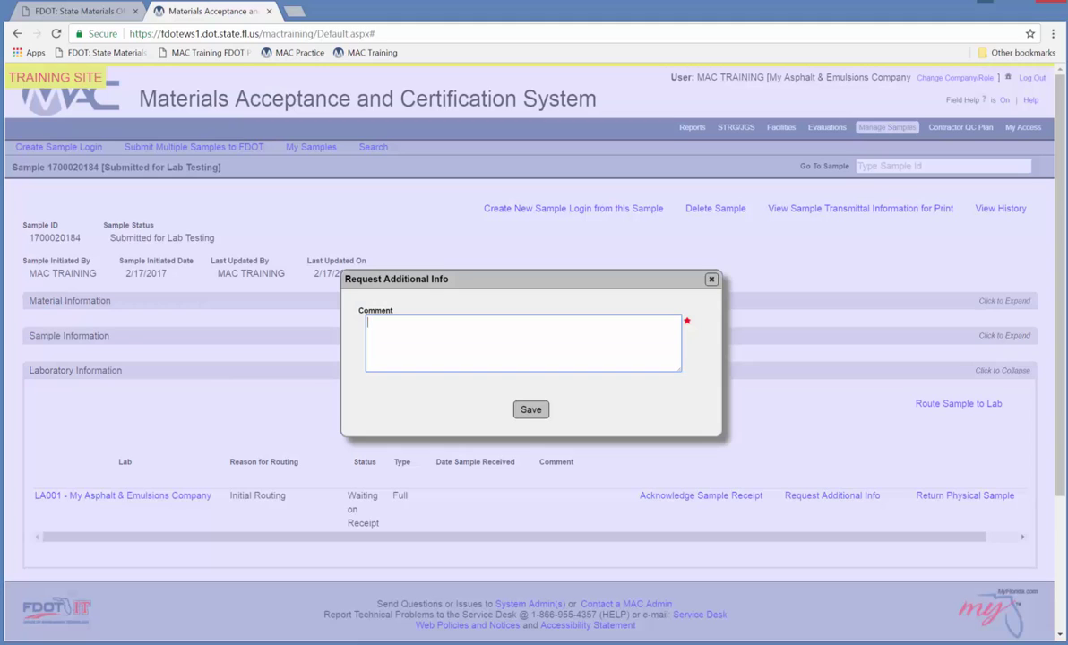
left_click(712, 281)
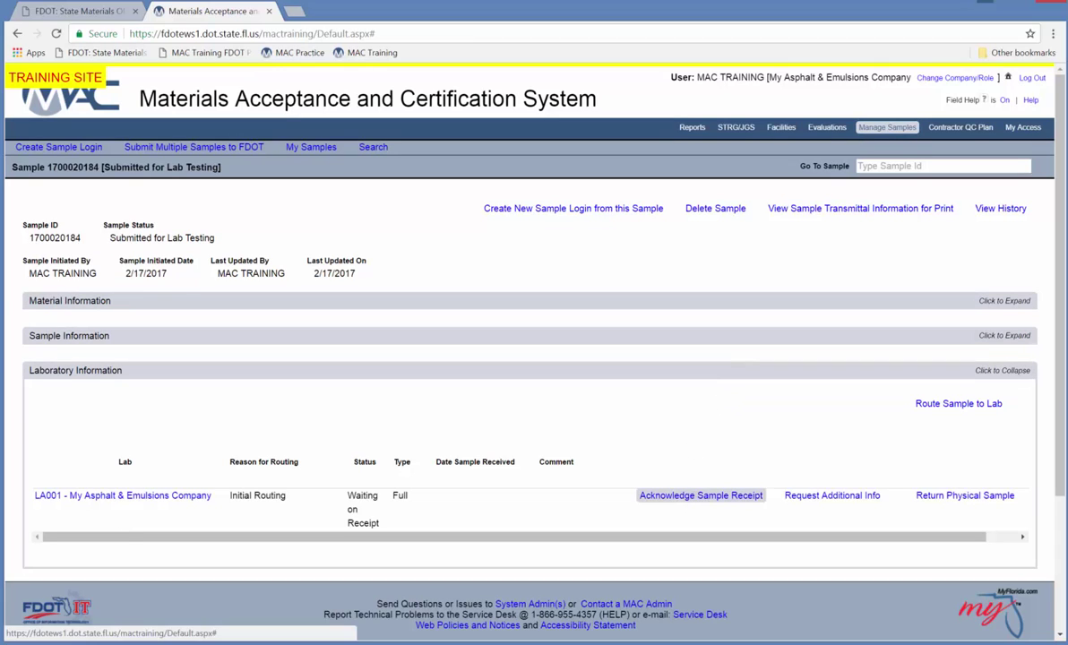
Acknowledge receipt at LA001 with date received 2/17/2017, then collapse Laboratory Information.
left_click(691, 496)
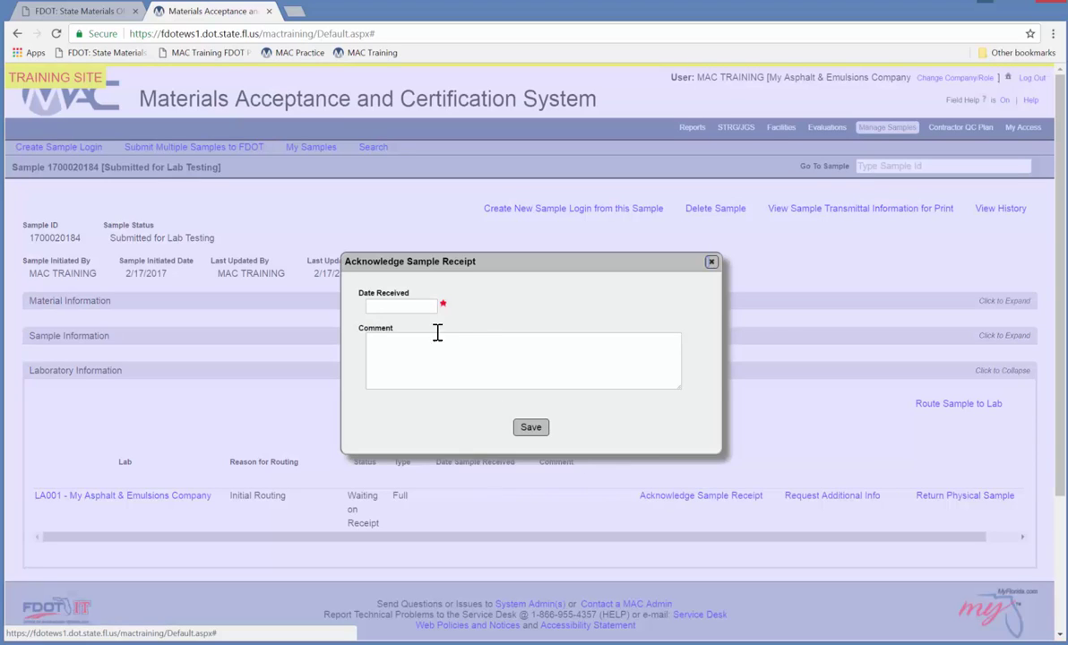
left_click(417, 305)
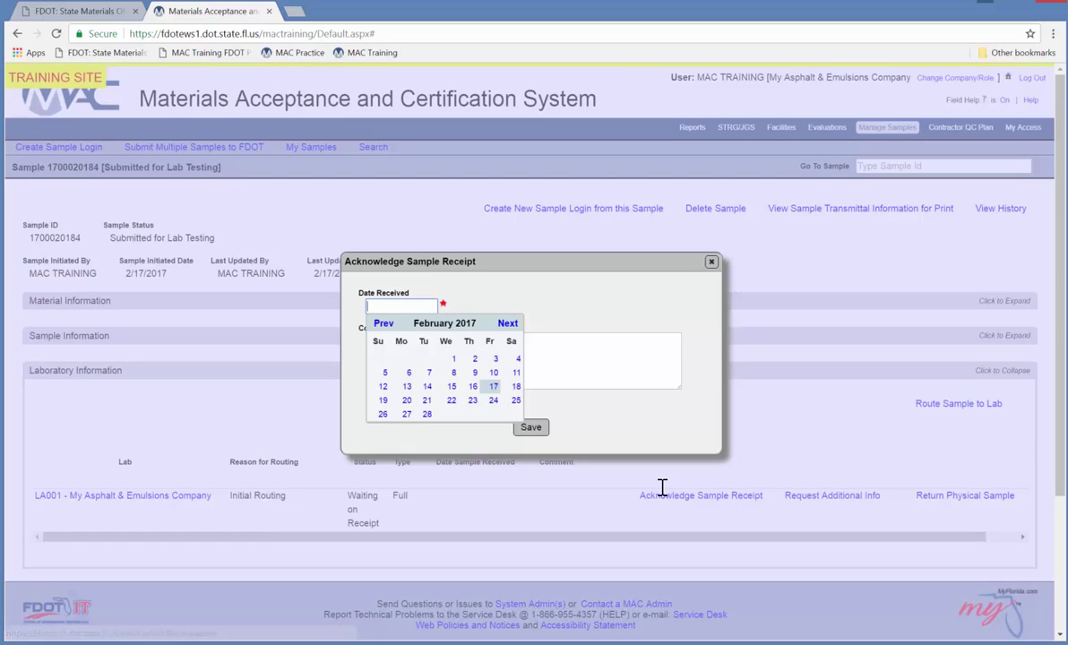
left_click(496, 388)
left_click(530, 428)
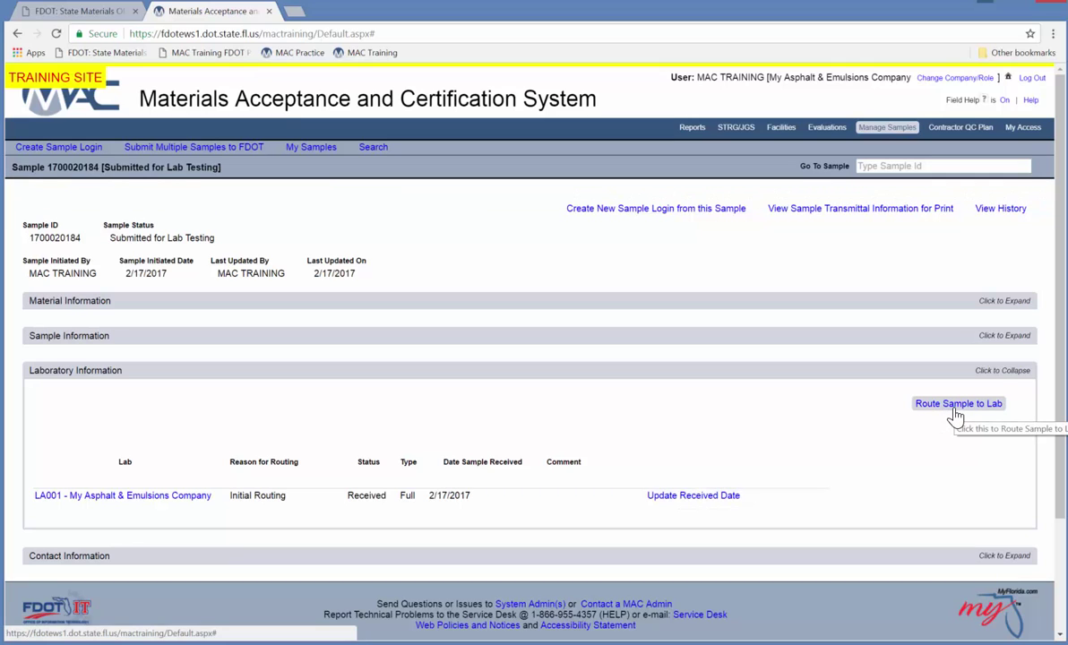
left_click(687, 372)
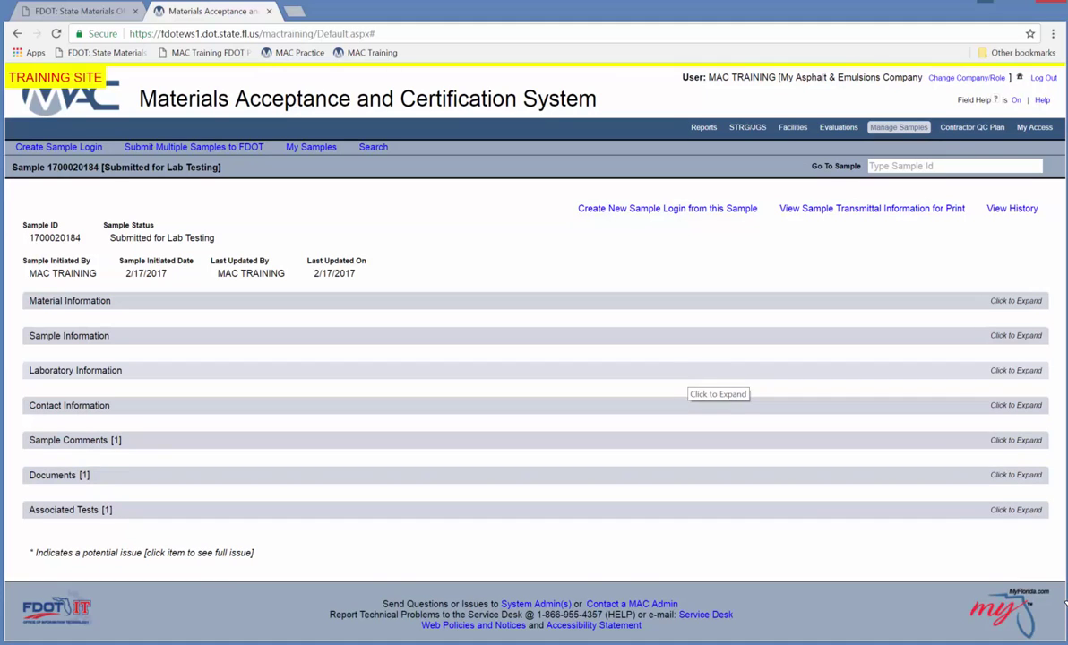
left_click(696, 339)
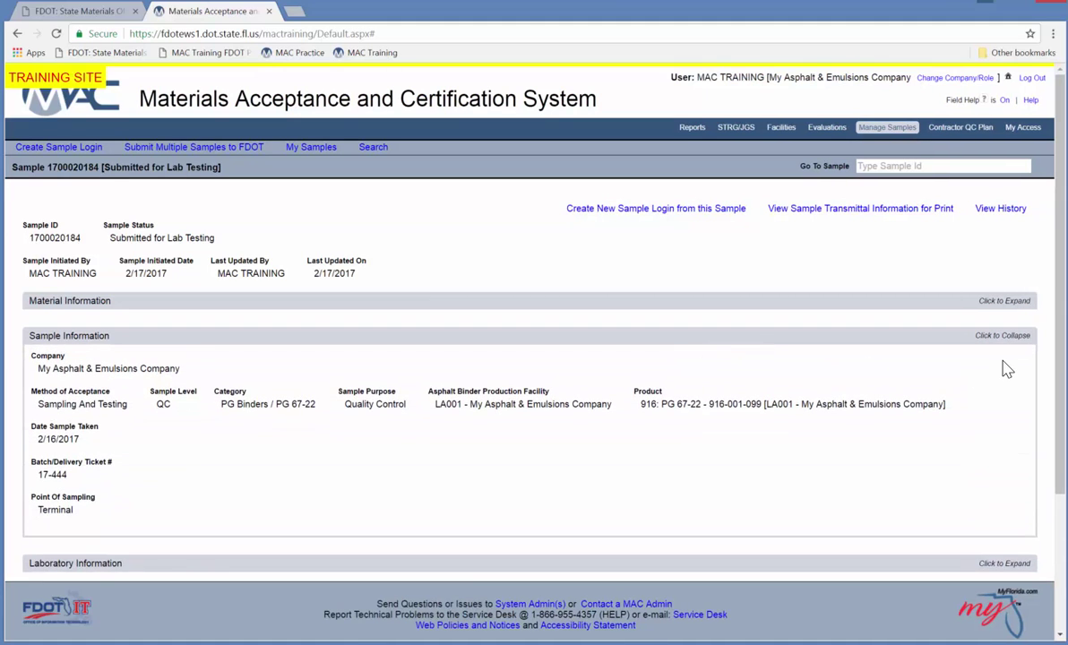
left_click(753, 337)
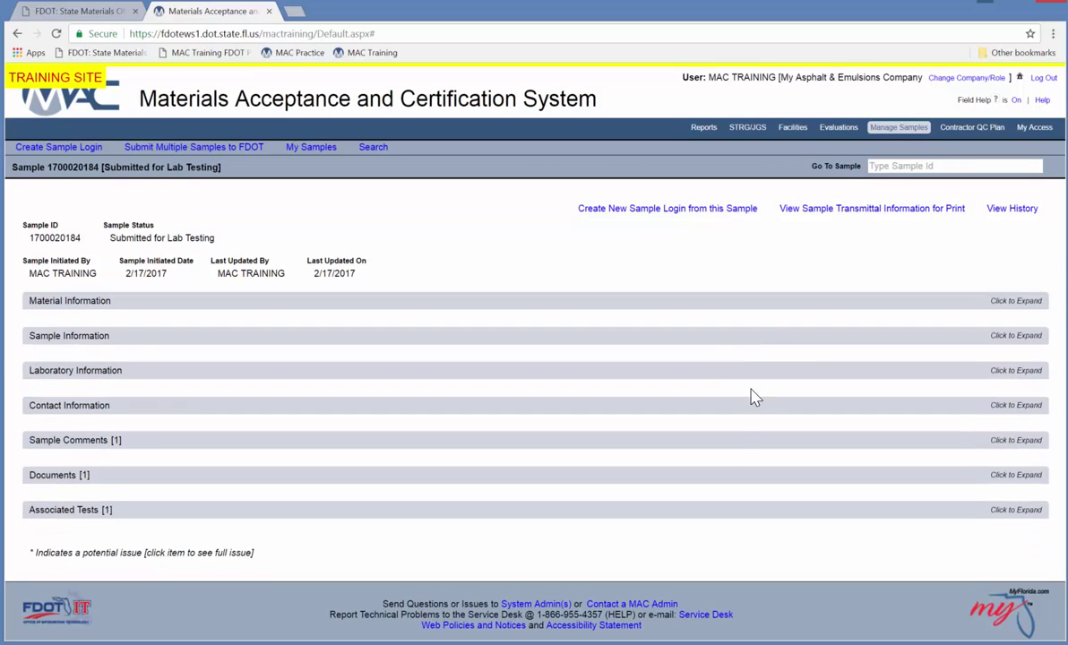
left_click(625, 511)
scroll(679, 499, "down", 3)
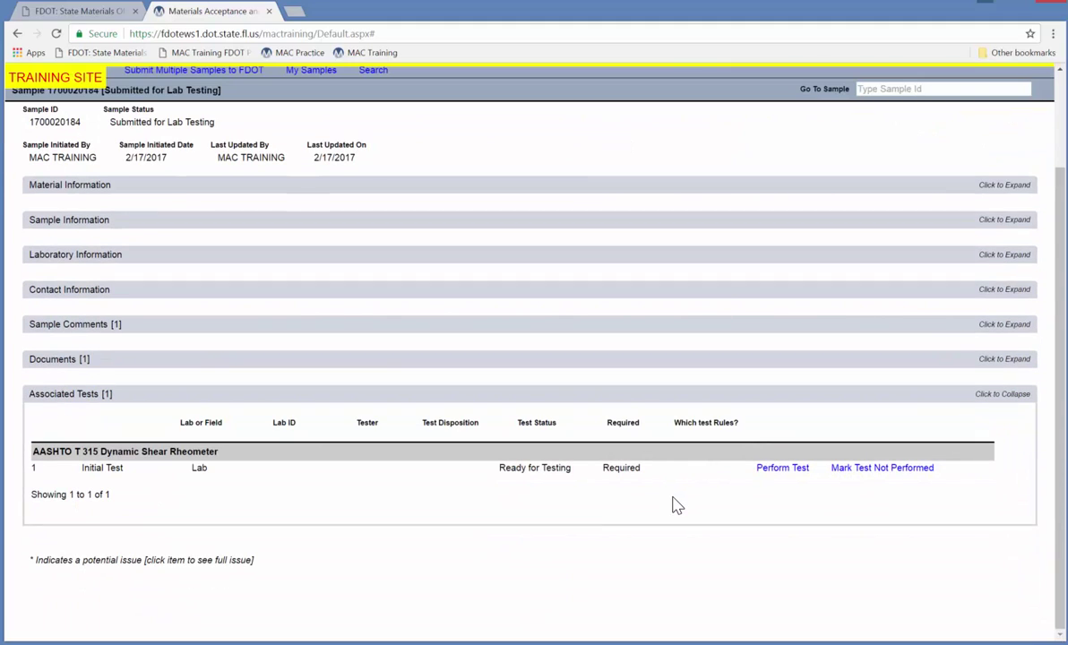
left_click(773, 468)
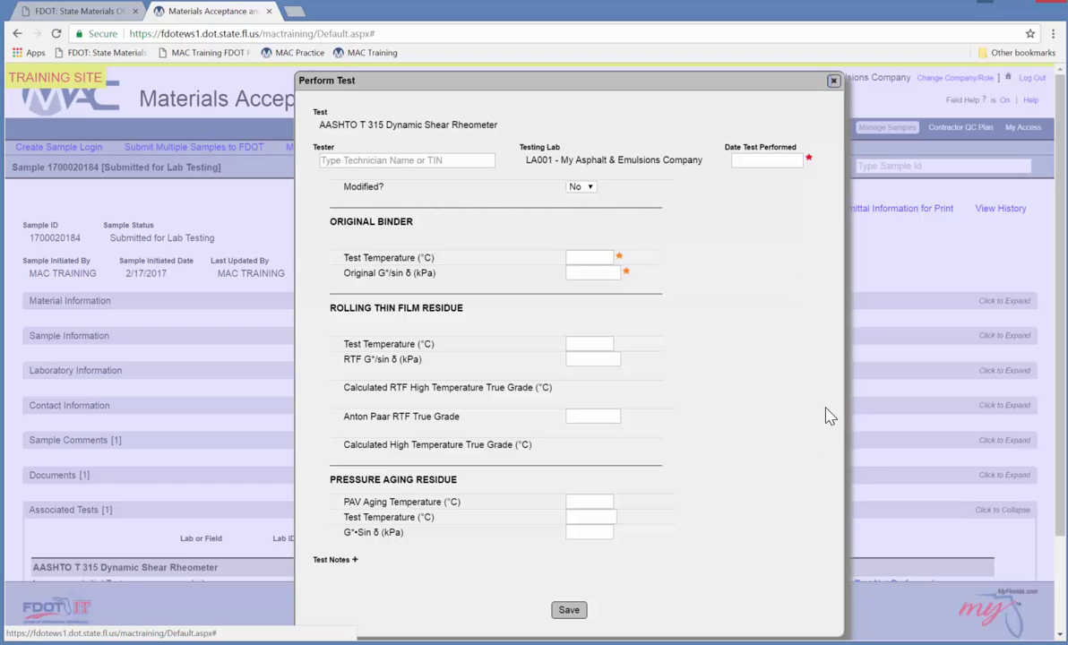
left_click(834, 80)
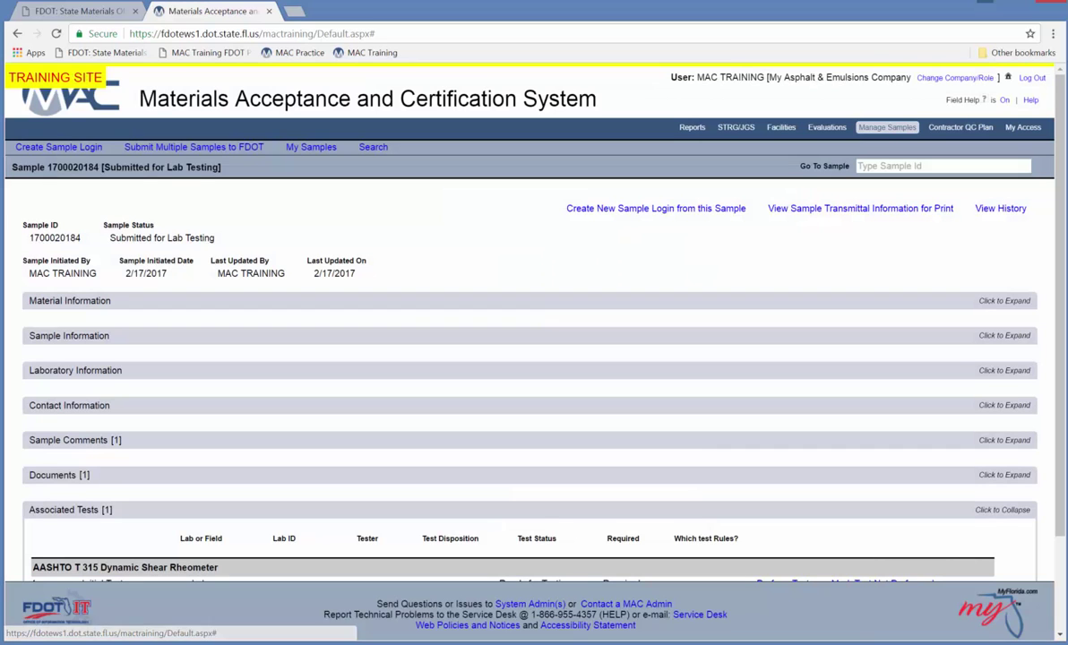
scroll(828, 231, "down", 3)
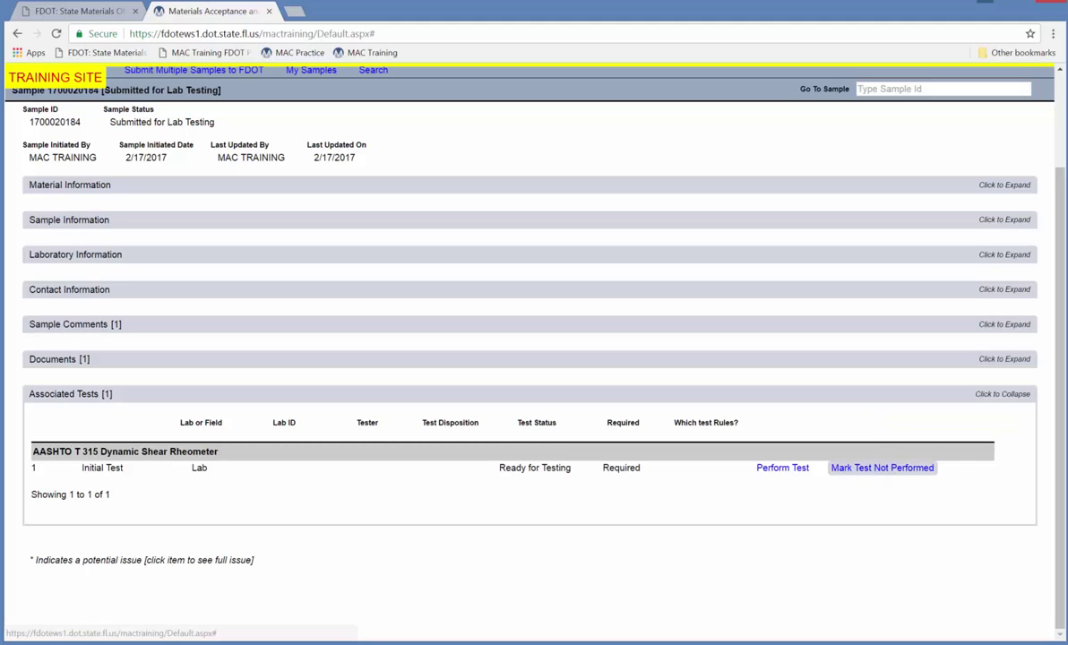
left_click(882, 468)
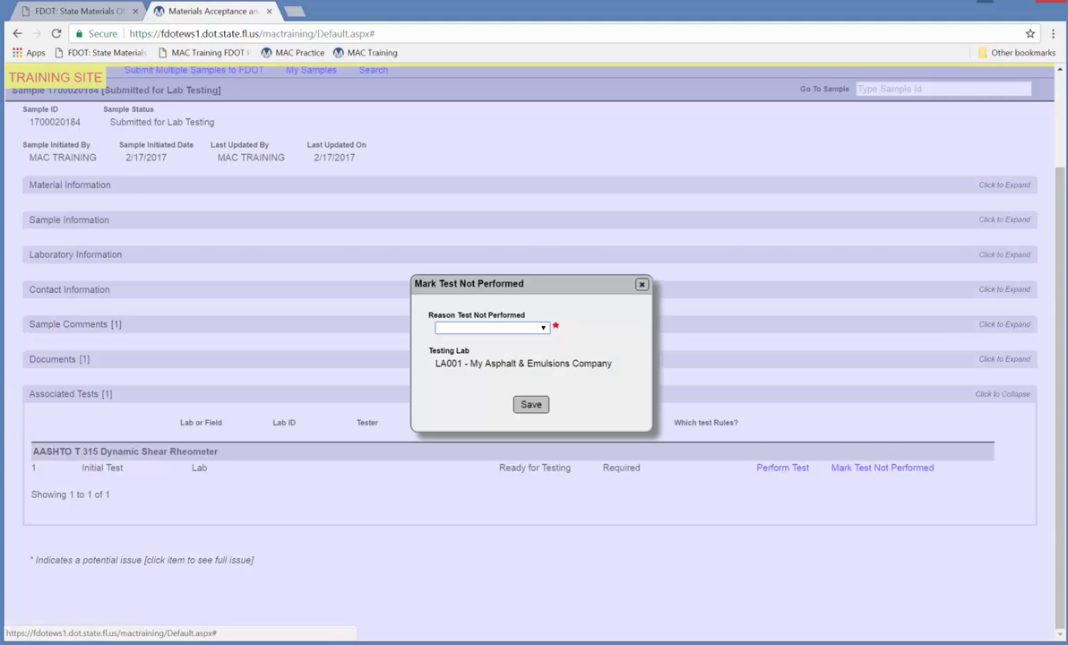
left_click(545, 329)
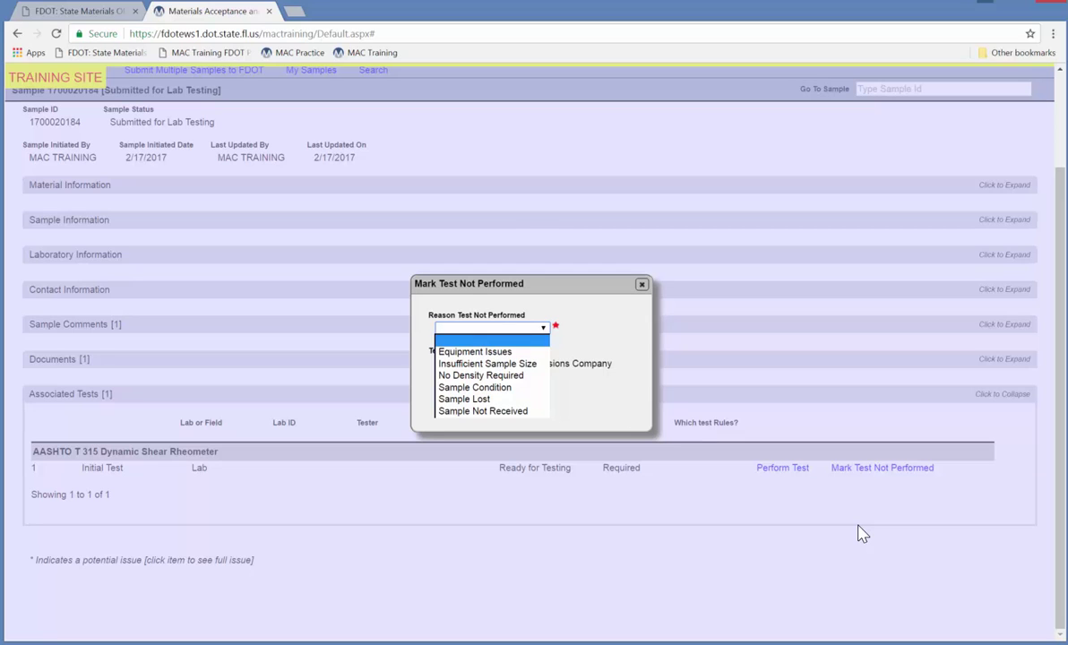
left_click(591, 321)
left_click(642, 284)
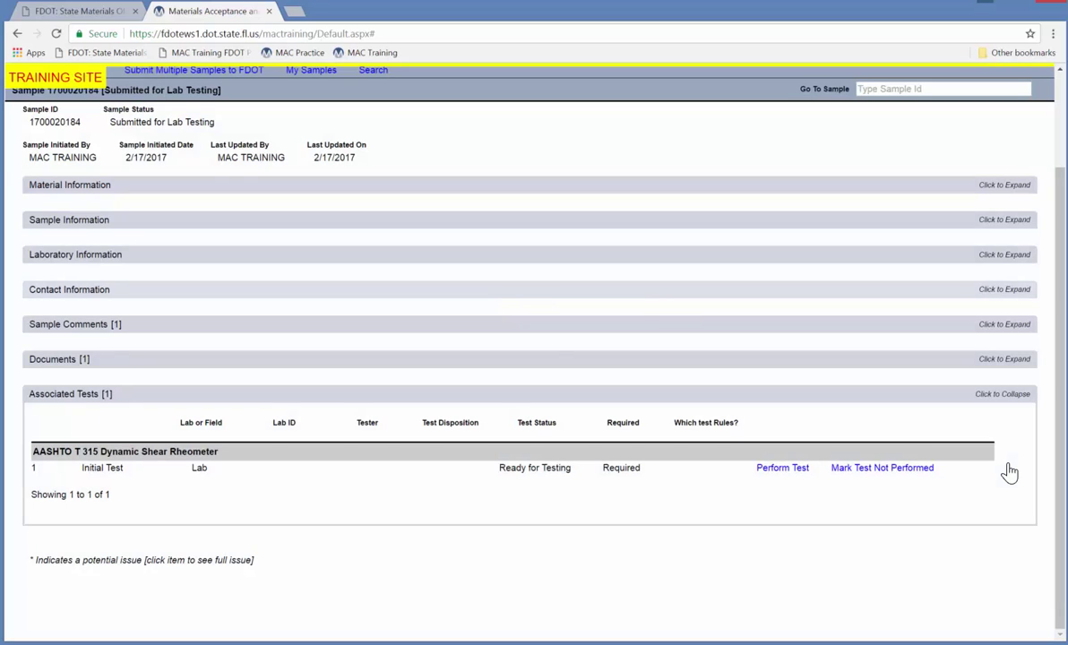
Open the T 315 results form and enter the tester, choosing the suggested technician.
left_click(780, 470)
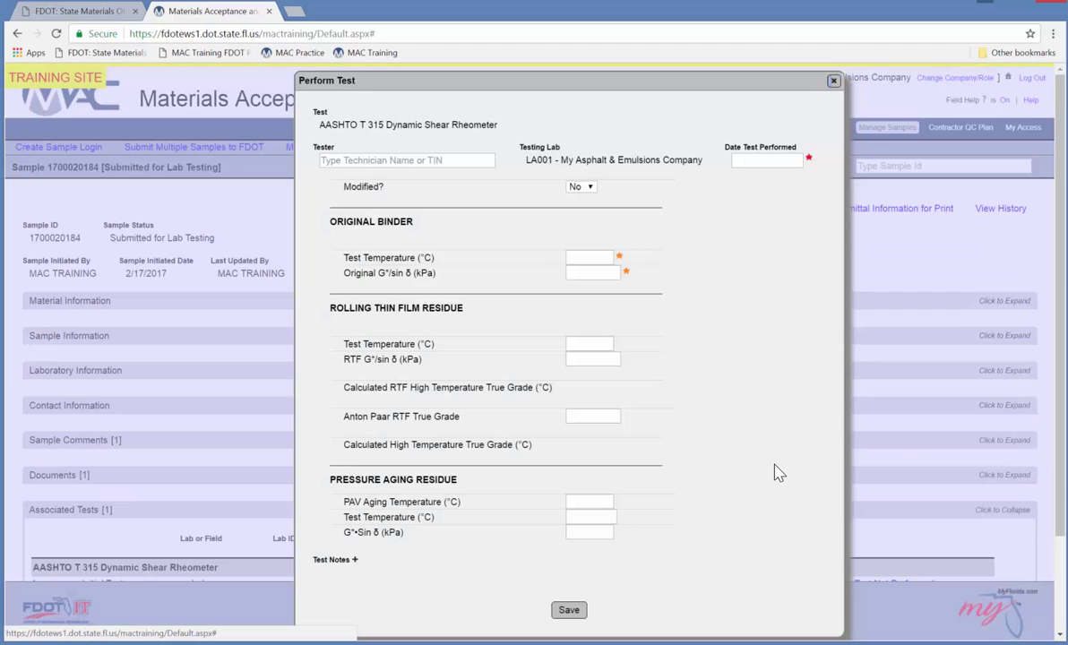
left_click(399, 160)
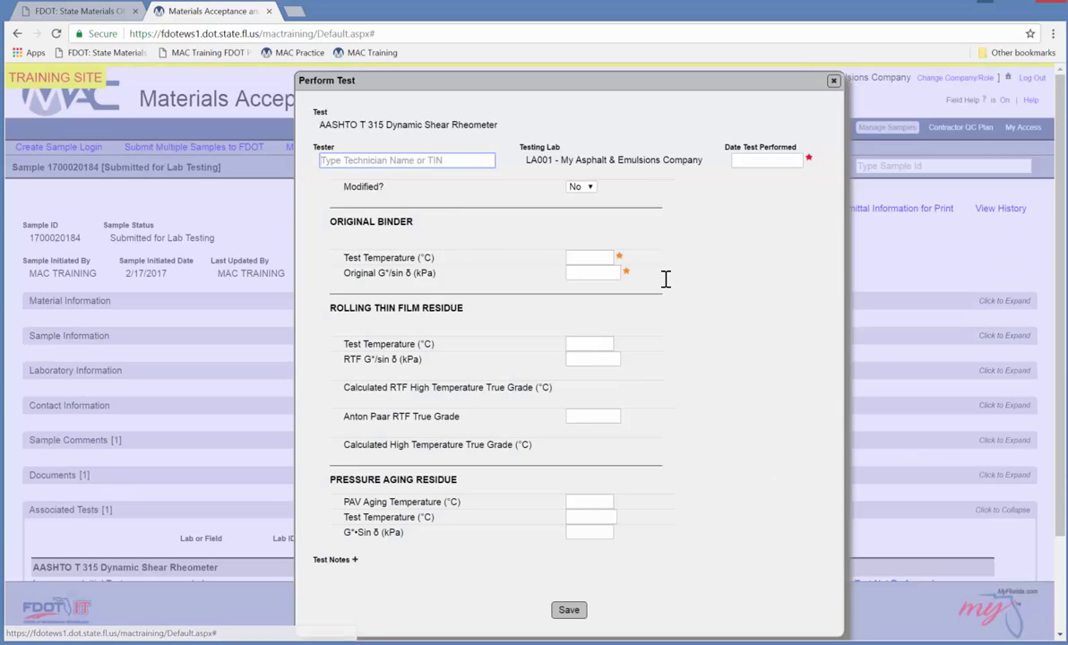
type("John Te")
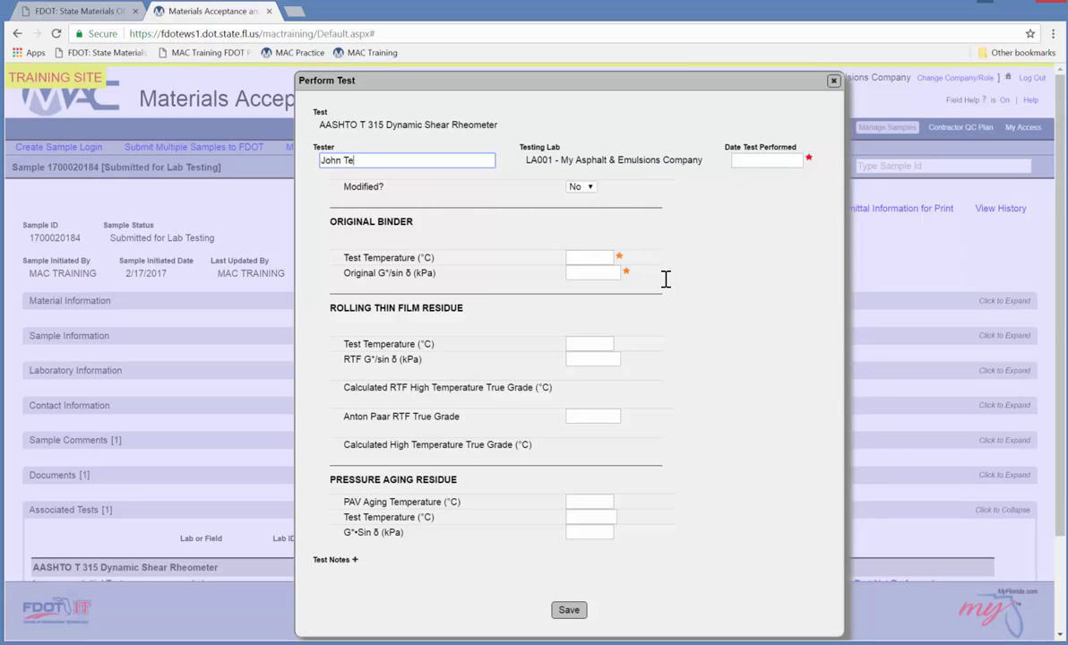
type("st Doe")
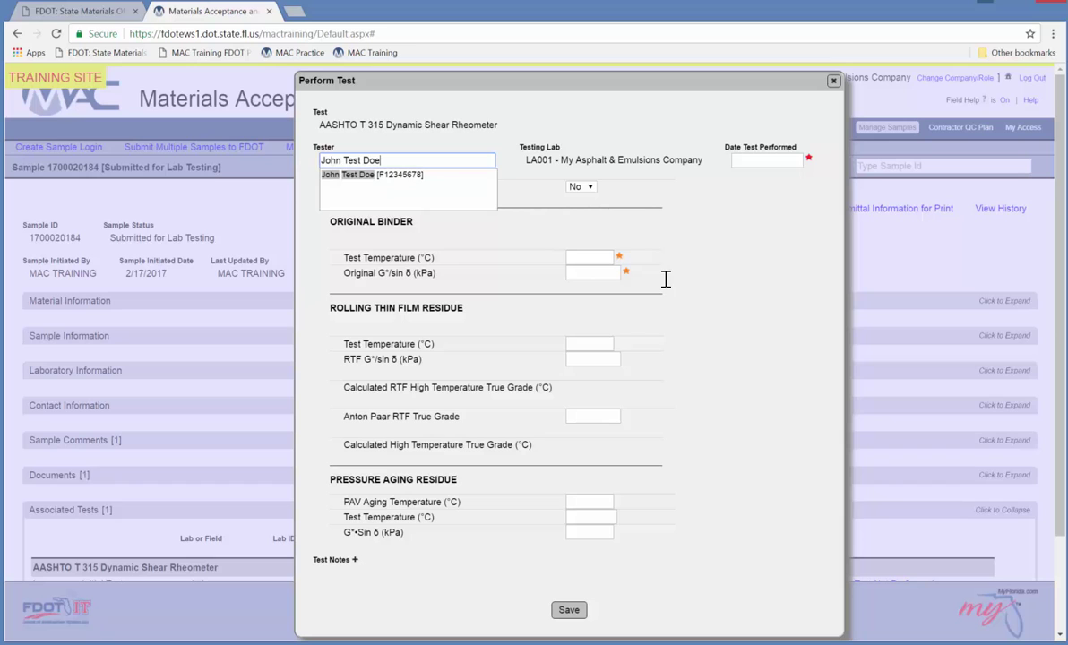
left_click(408, 174)
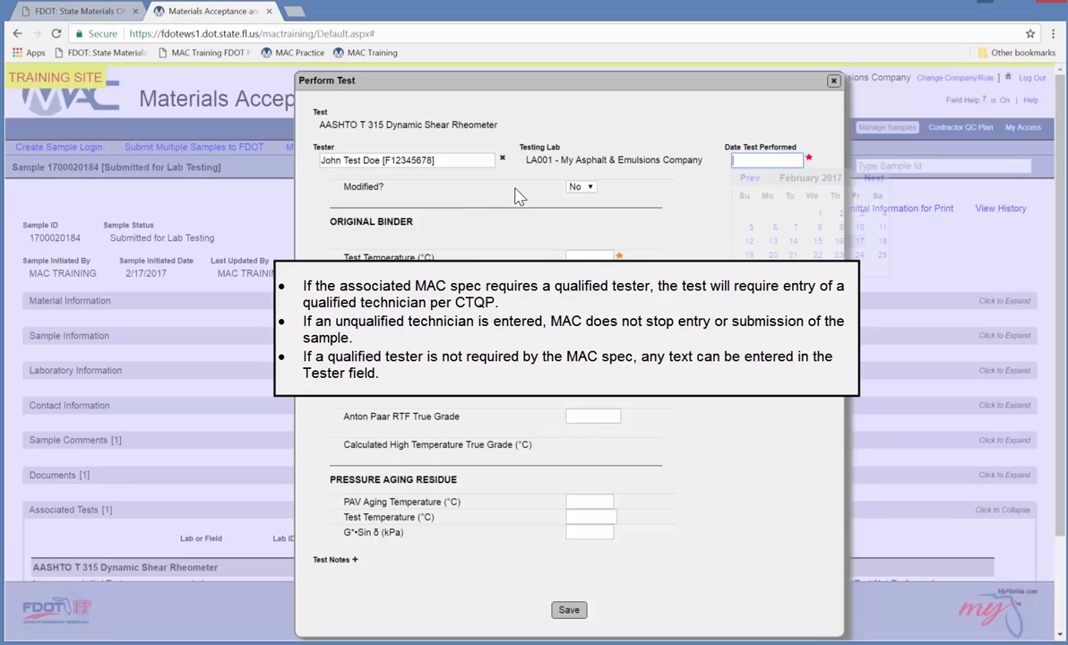
Set the test date to 2/17/2017 and return Modified? to No after trying Yes.
left_click(858, 242)
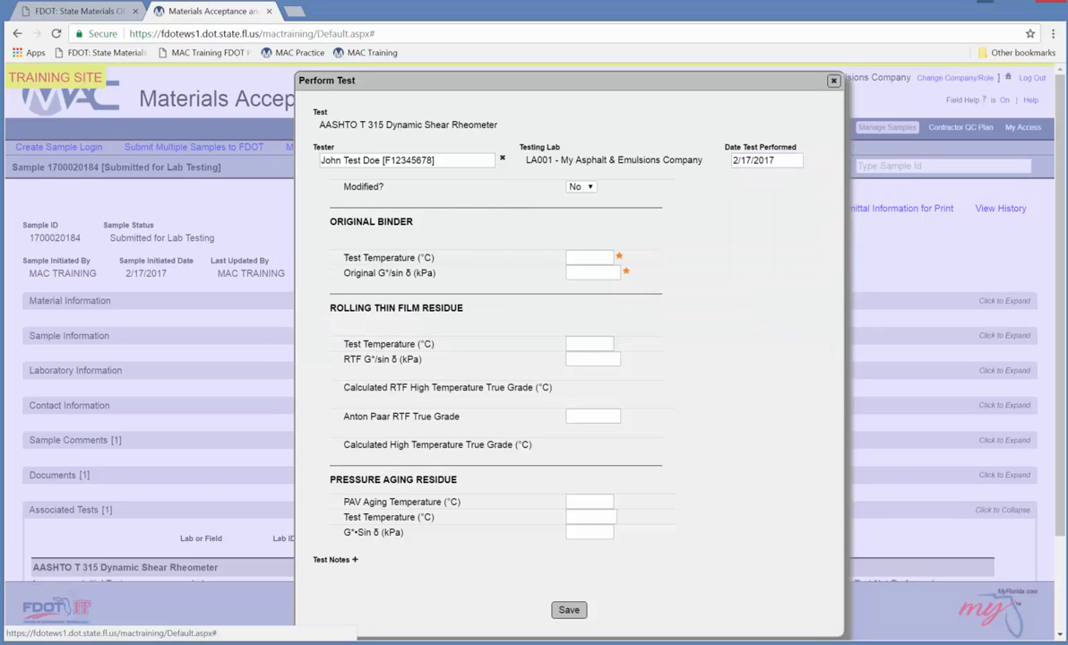
left_click(581, 186)
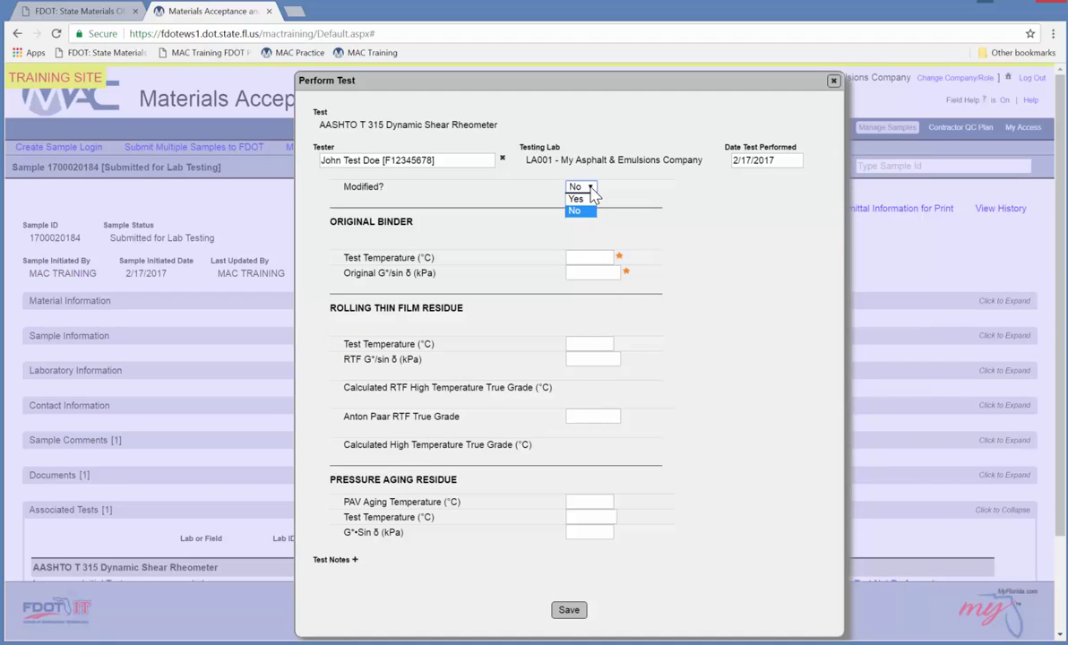
left_click(920, 340)
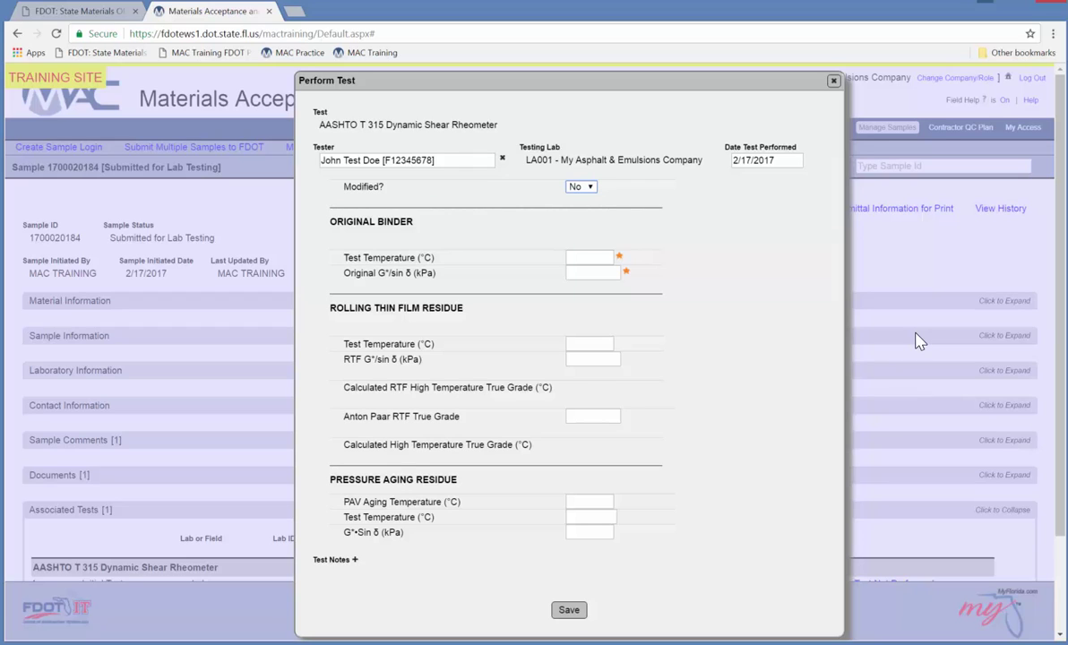
key("Up")
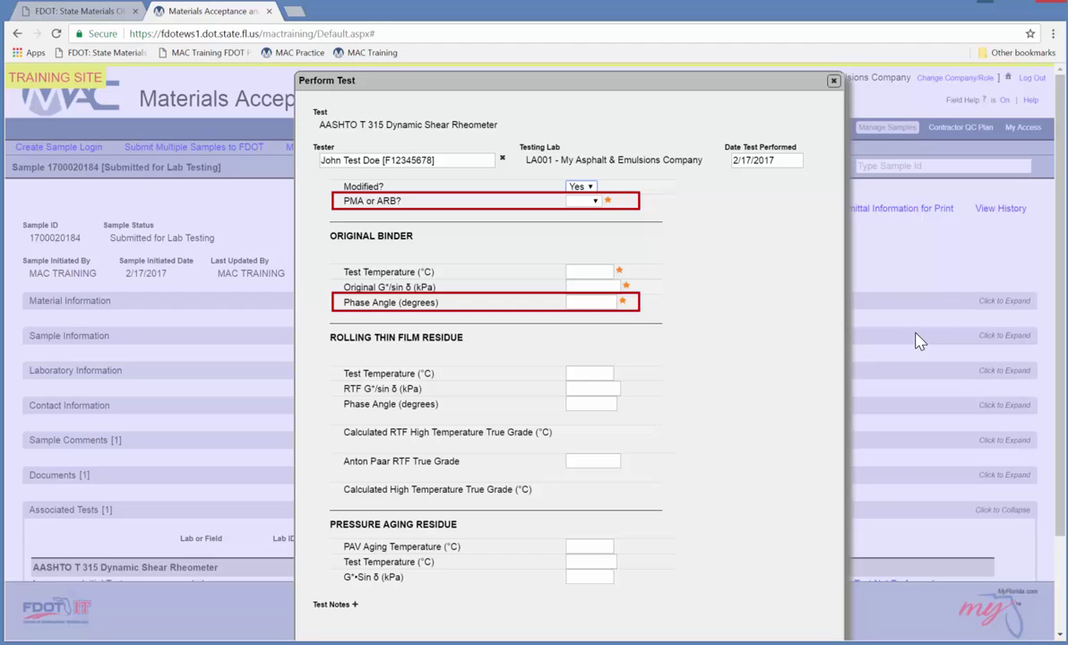
left_click(587, 187)
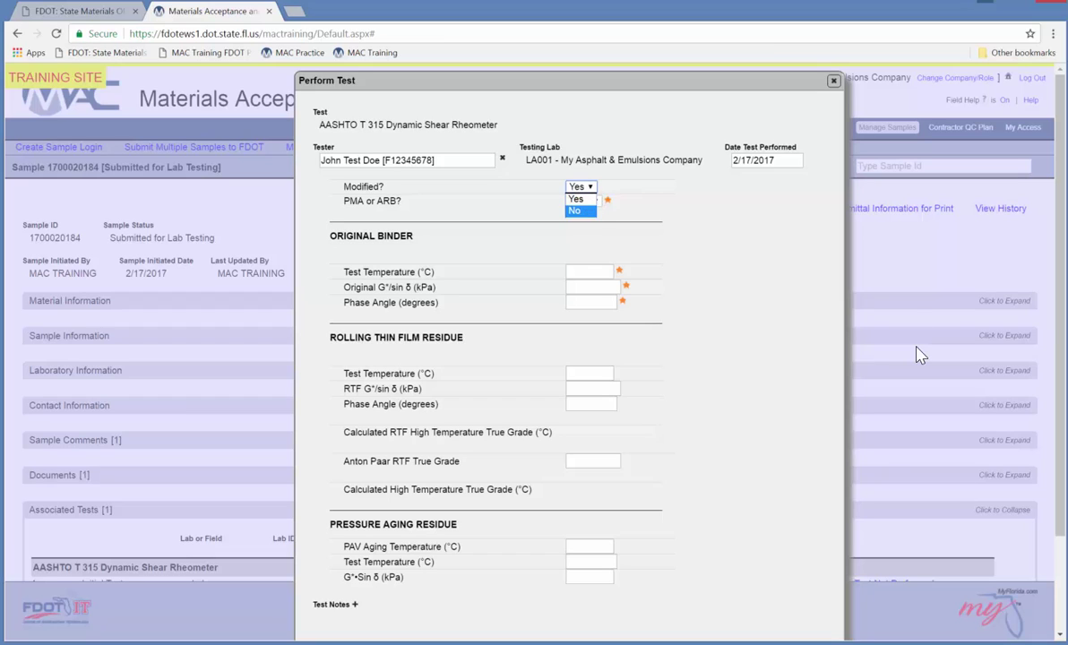
left_click(592, 210)
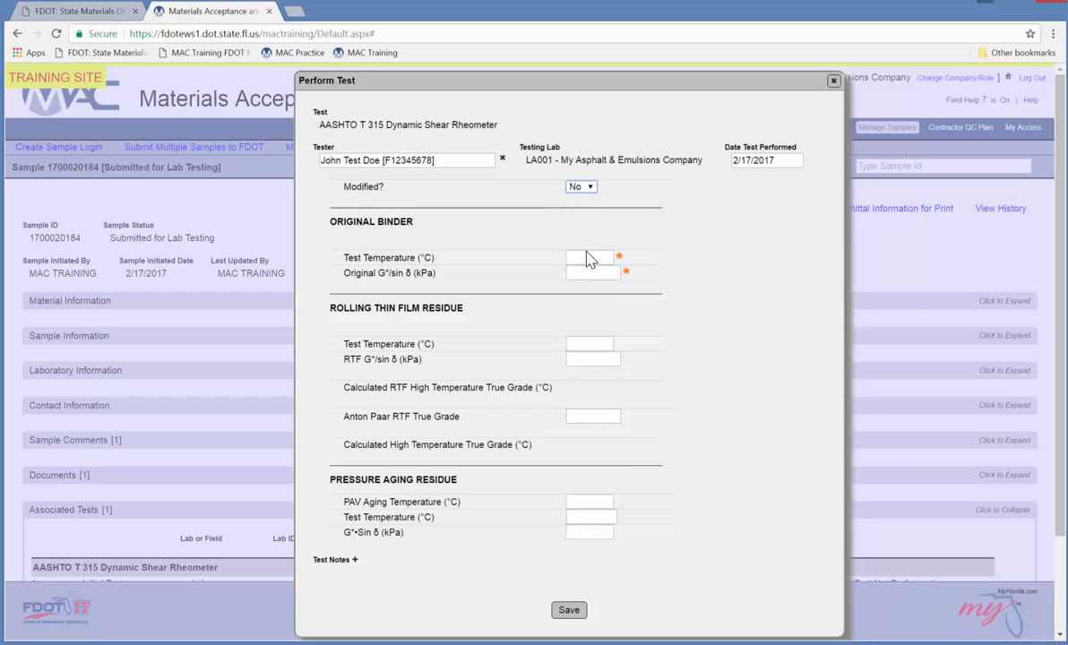
Enter original binder test temperature 67 and G*/sin δ 1.21 kPa, giving true grade 68.93.
left_click(588, 258)
type("67")
key("Tab")
type("1.21")
left_click(786, 311)
Try G*/sin δ 0.98 to trigger the limit error, then restore 1.21.
left_click(596, 274)
key("ctrl+a")
type("0.98")
left_click(1034, 472)
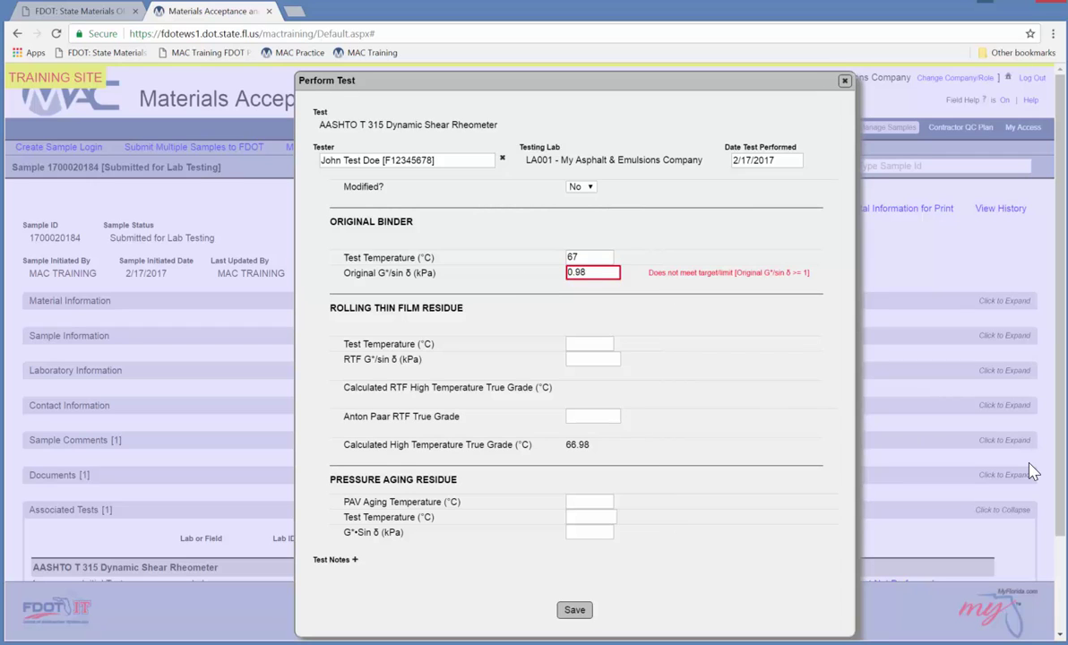
left_click(551, 267)
key("ctrl+a")
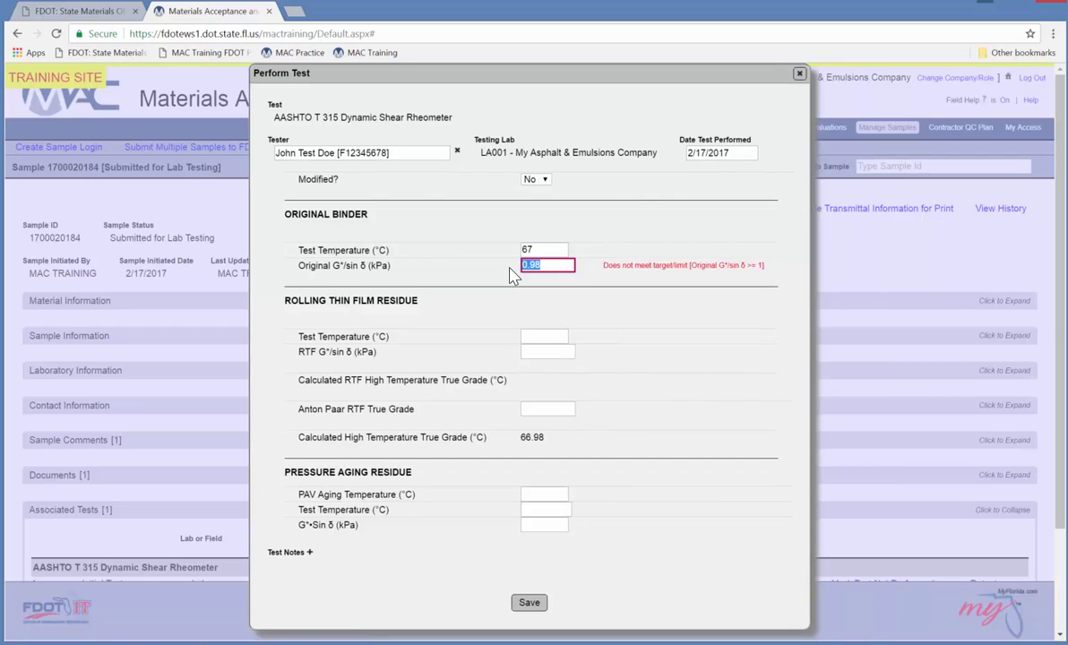
type("1.21")
left_click(719, 318)
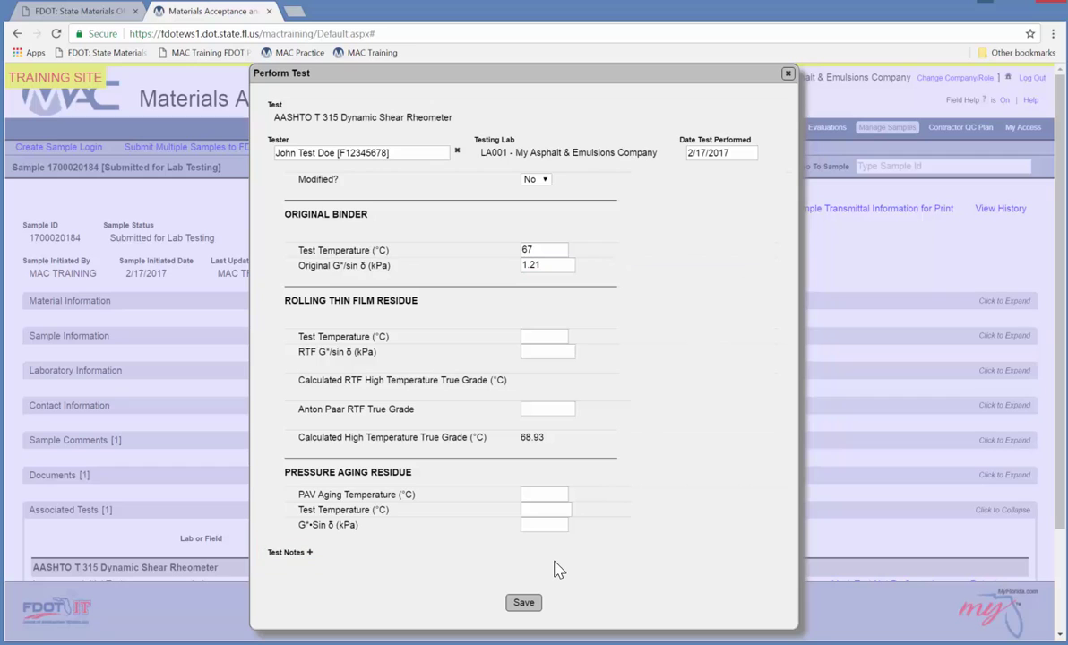
Save the T 315 results and check the initial test shows Pass, Test Complete.
left_click(524, 603)
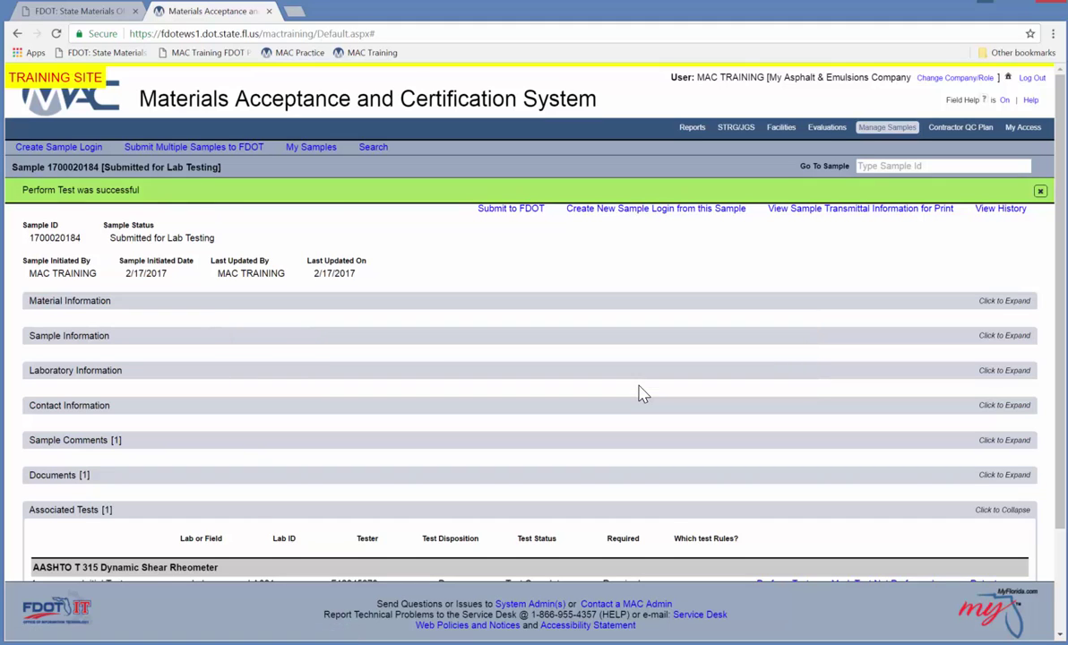
scroll(643, 397, "down", 3)
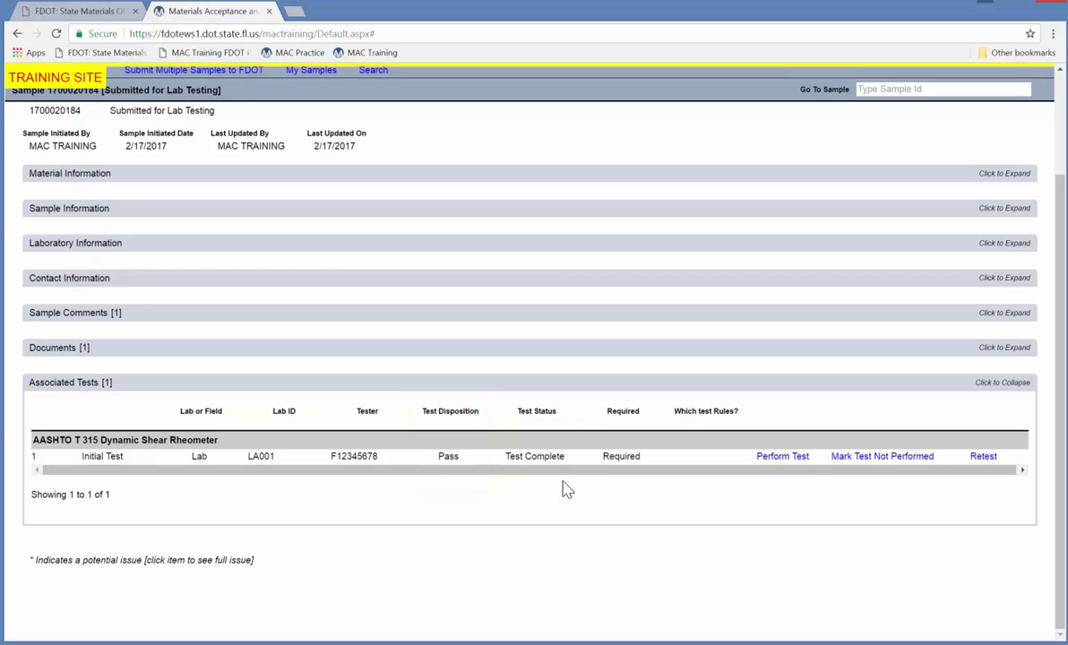
Change the initial test's Original G*/sin δ from 1.21 to 0.97 and save it.
left_click(783, 458)
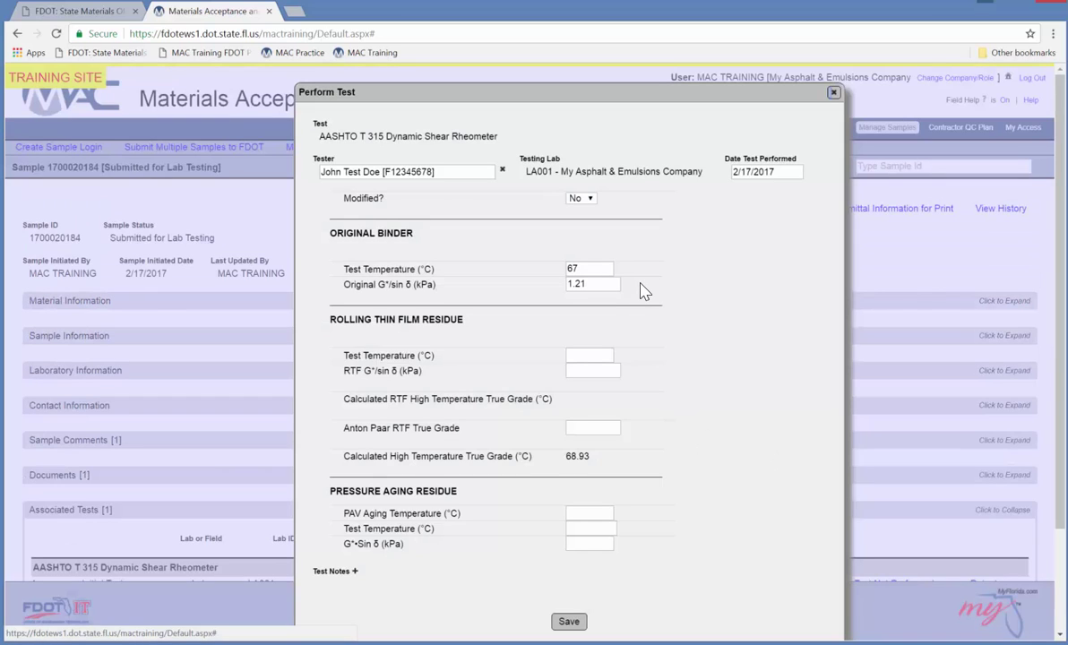
left_click_drag(596, 283, 517, 280)
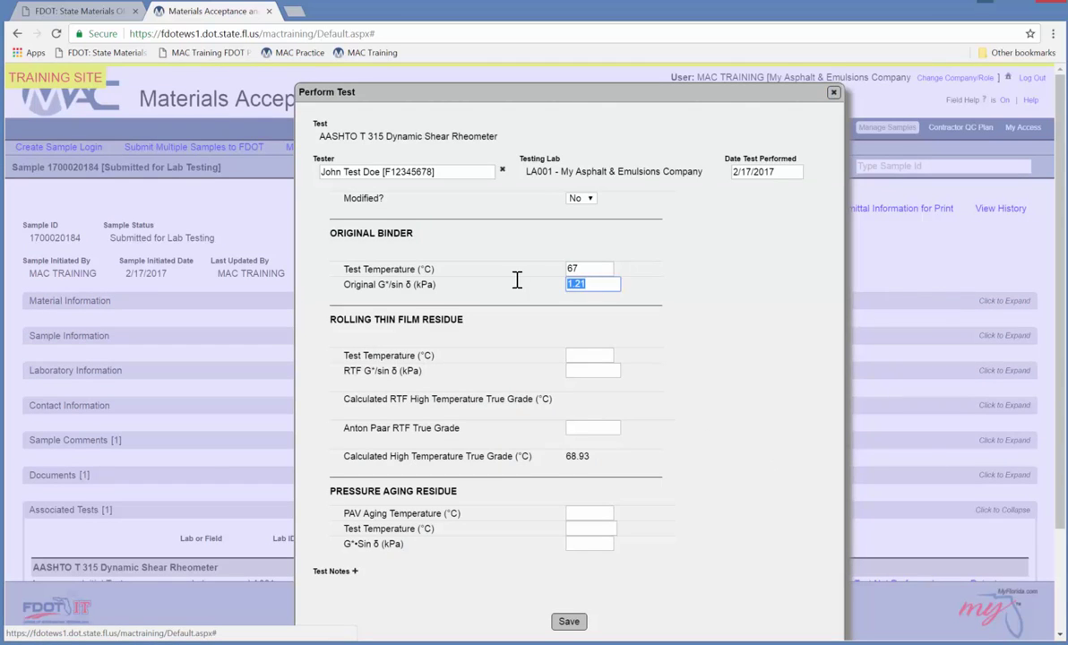
type("0.97")
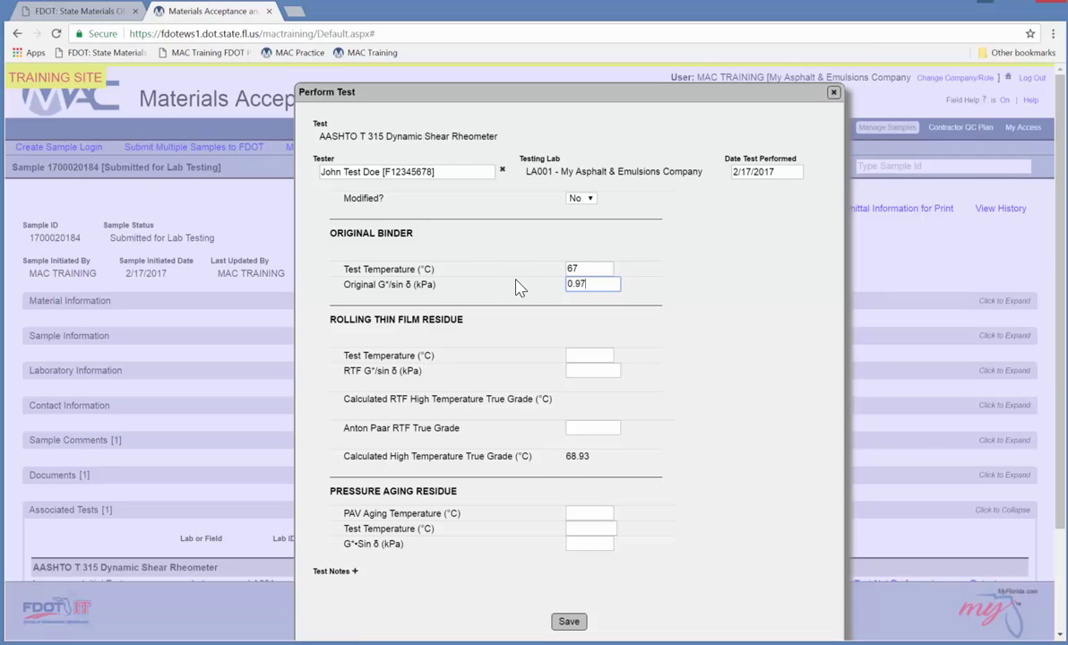
key("Tab")
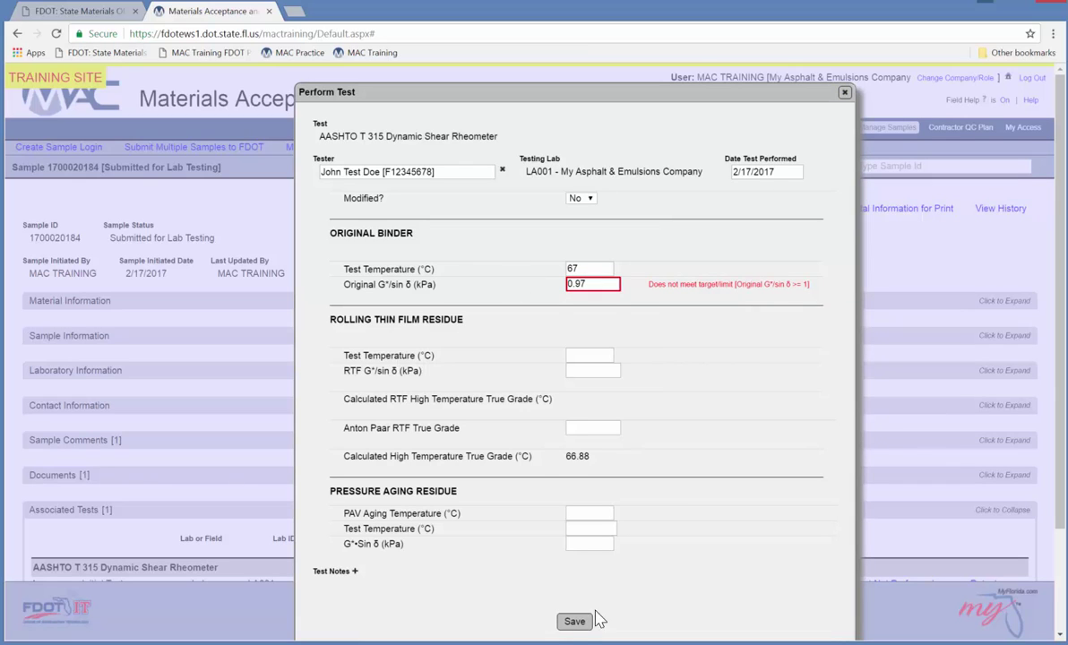
left_click(575, 622)
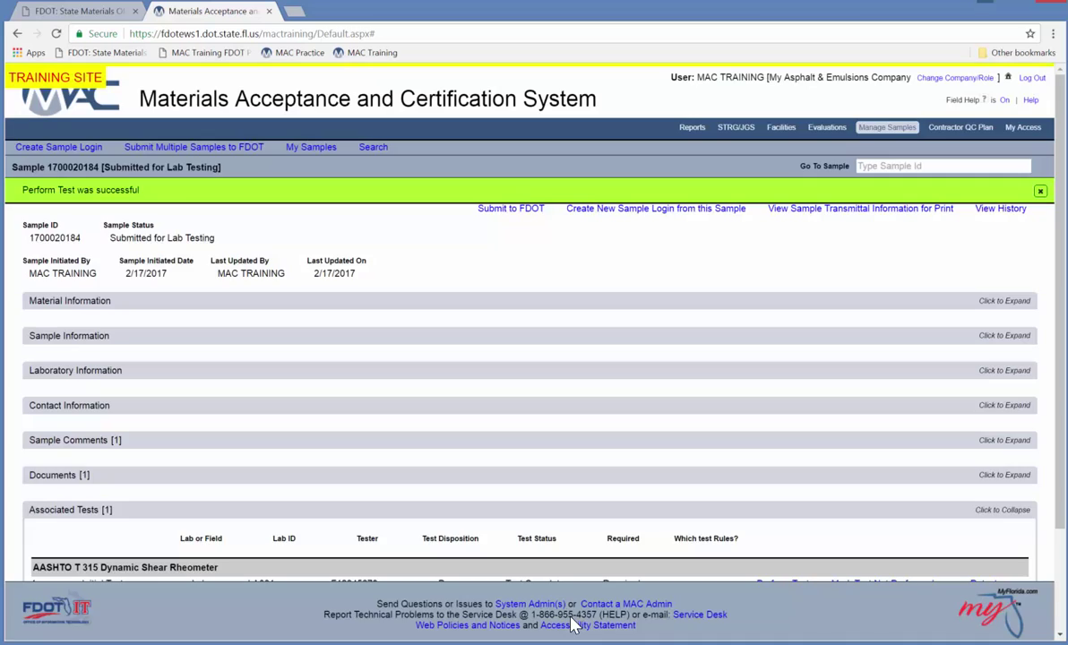
scroll(802, 513, "down", 3)
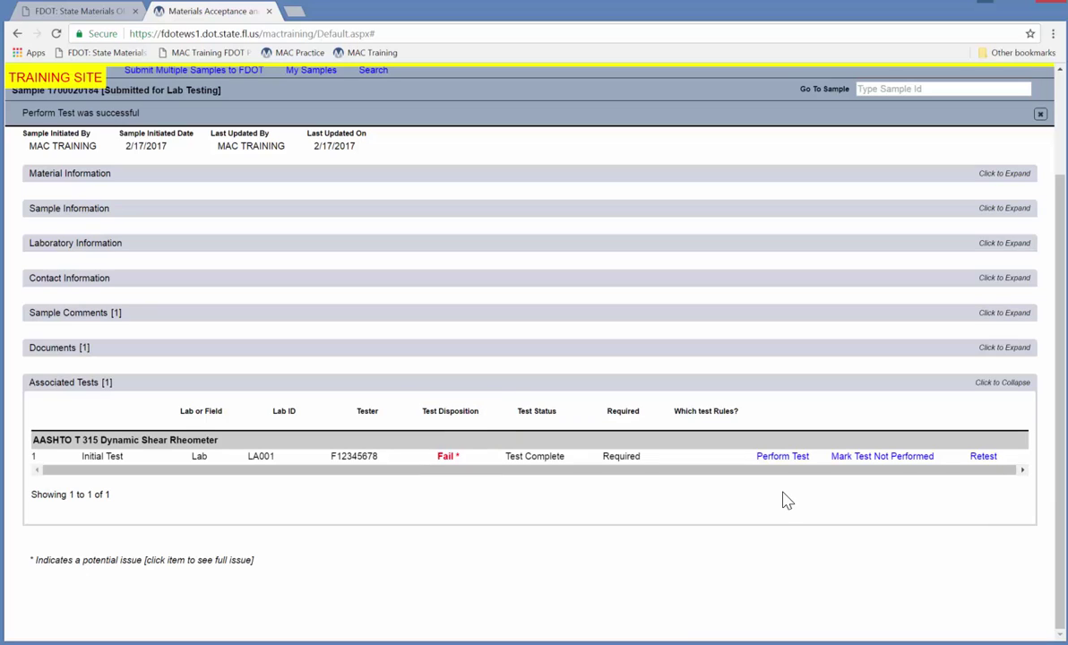
Add a retest of the failed T 315 test with reason 'Retest - Test Failure'.
left_click(982, 457)
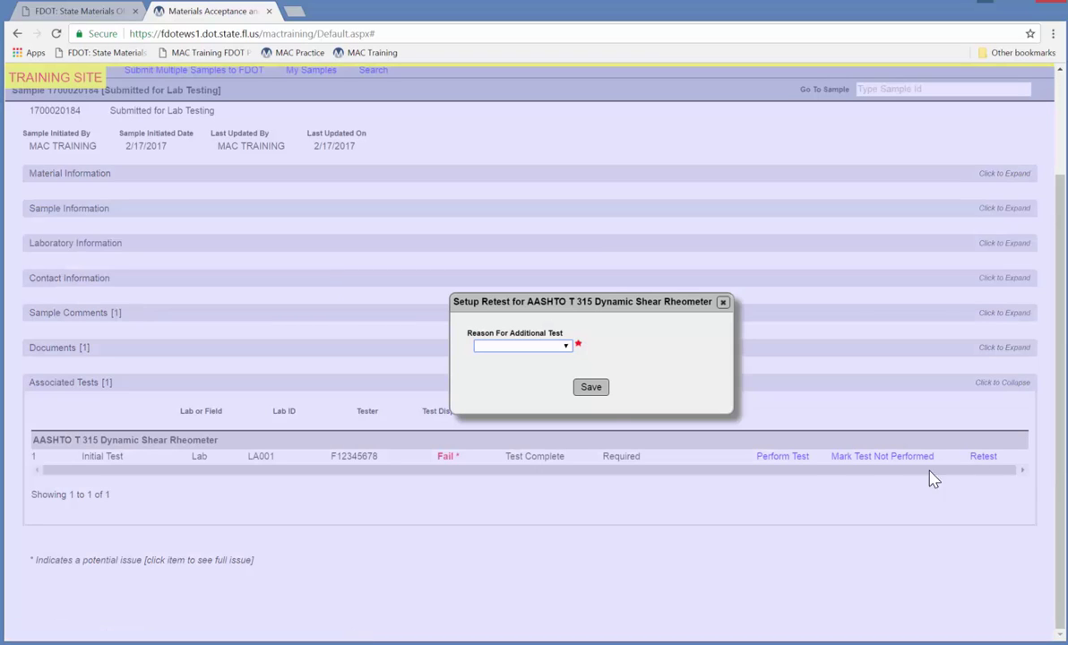
left_click(529, 346)
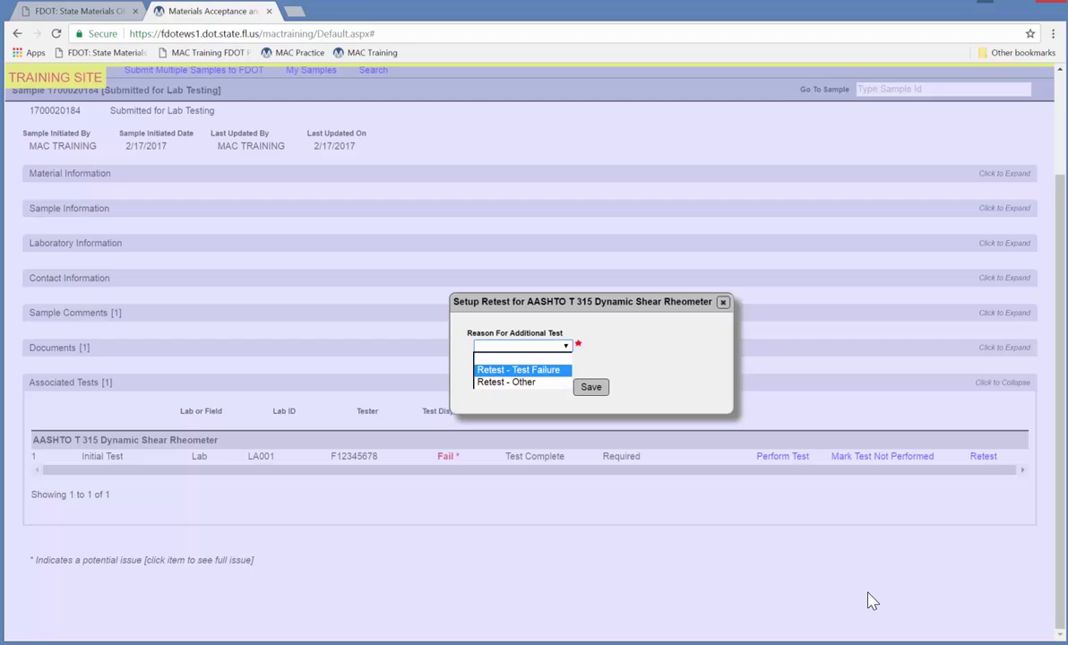
key("Return")
left_click(590, 387)
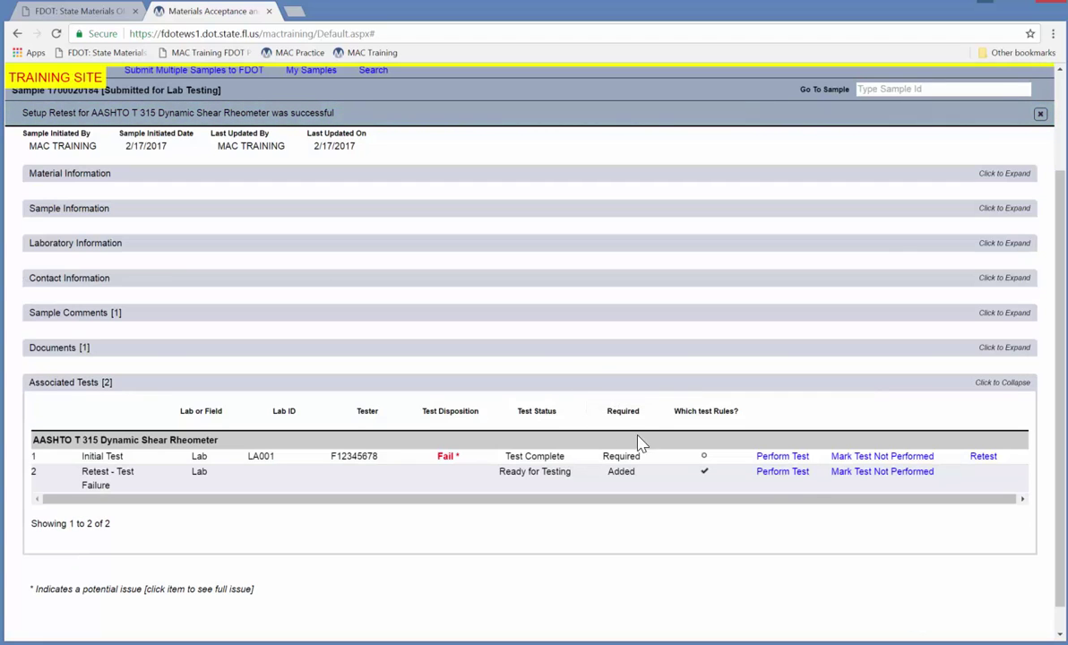
Open the retest's results form, enter the tester and set test date 2/17/2017.
left_click(780, 472)
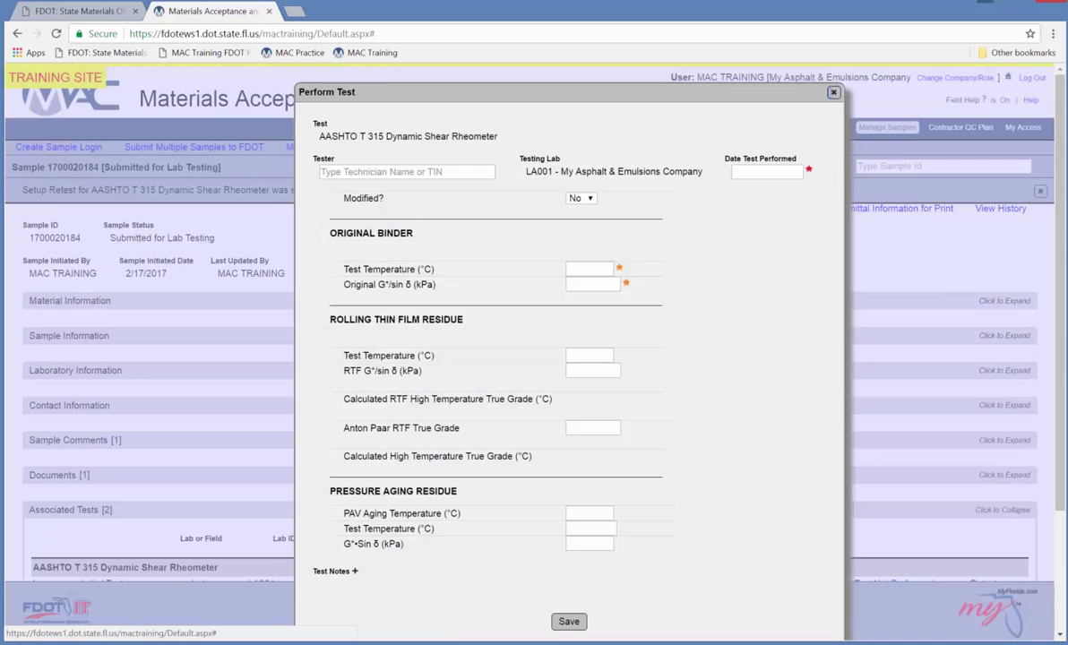
left_click(485, 172)
type("john Test Doe")
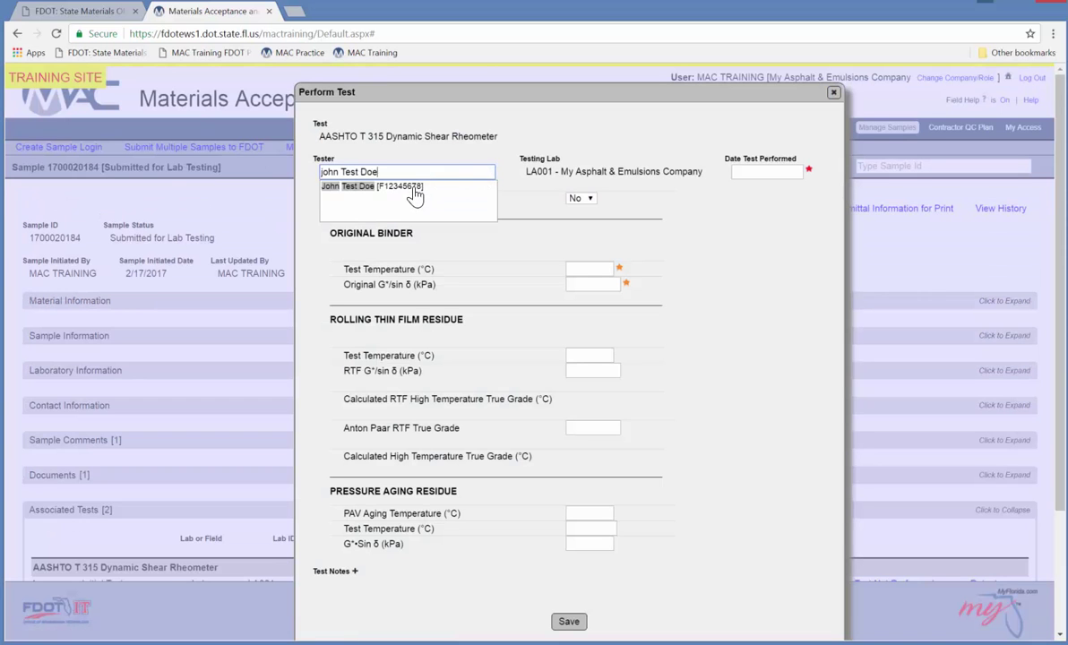
left_click(415, 188)
left_click(766, 172)
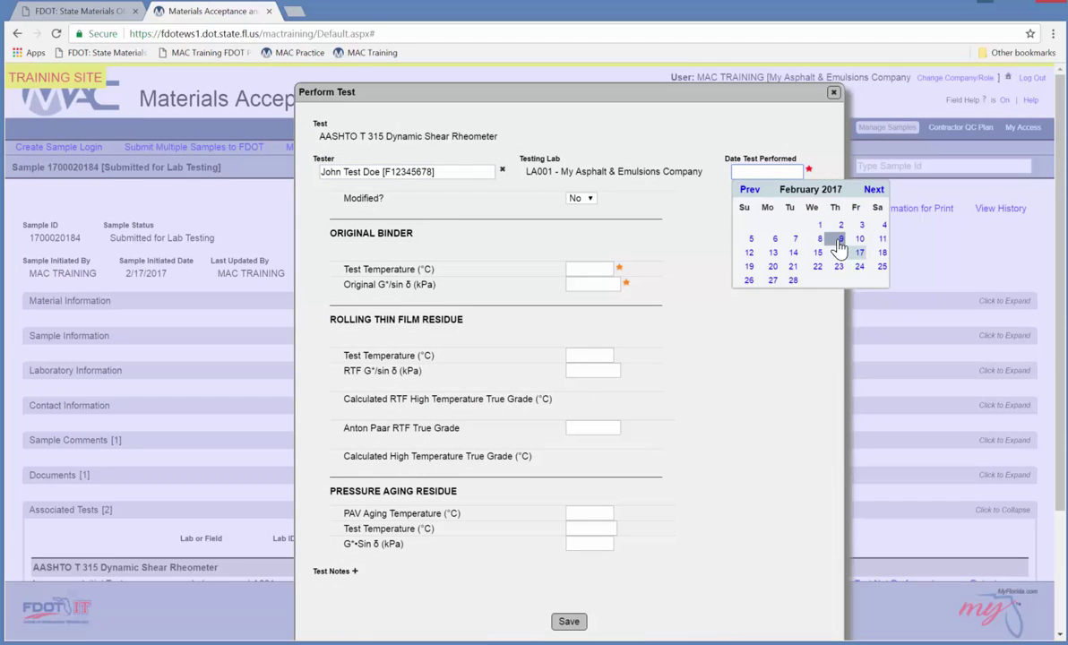
left_click(859, 252)
Enter 67 °C and G*/sin δ 1.10 for the retest and save it.
left_click(582, 269)
type("67")
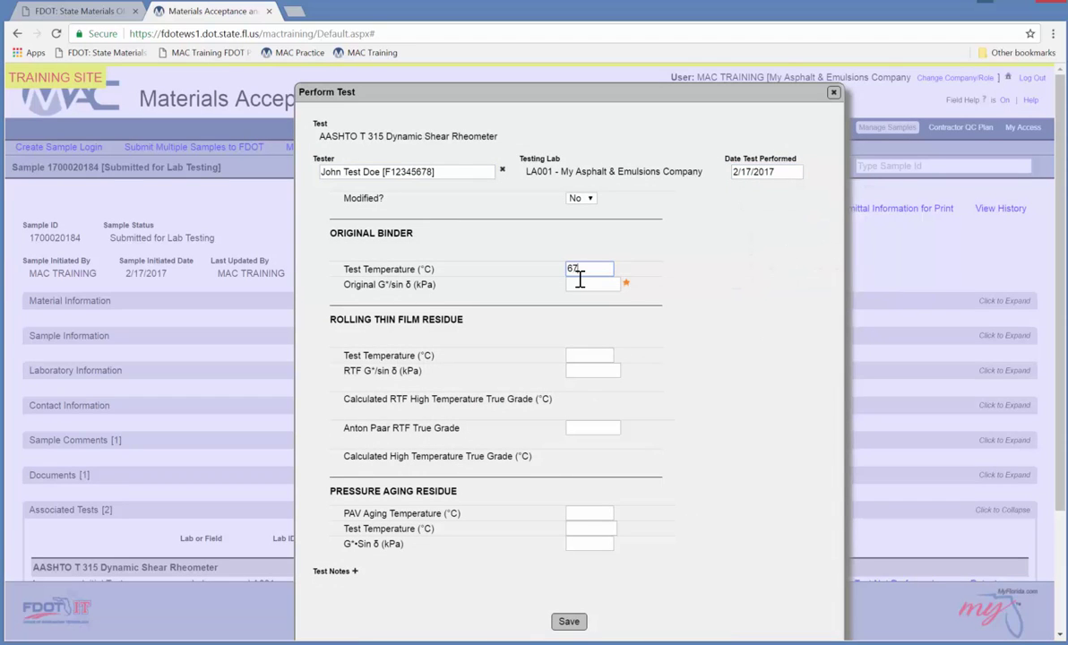
left_click(591, 284)
type("1.10")
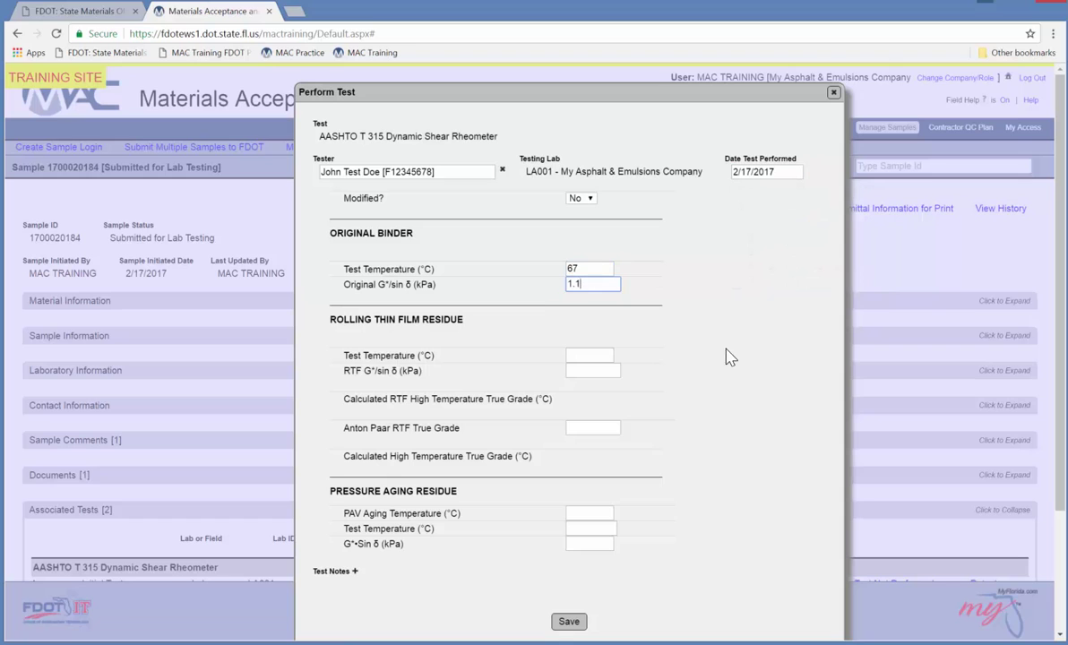
left_click(727, 358)
left_click(572, 622)
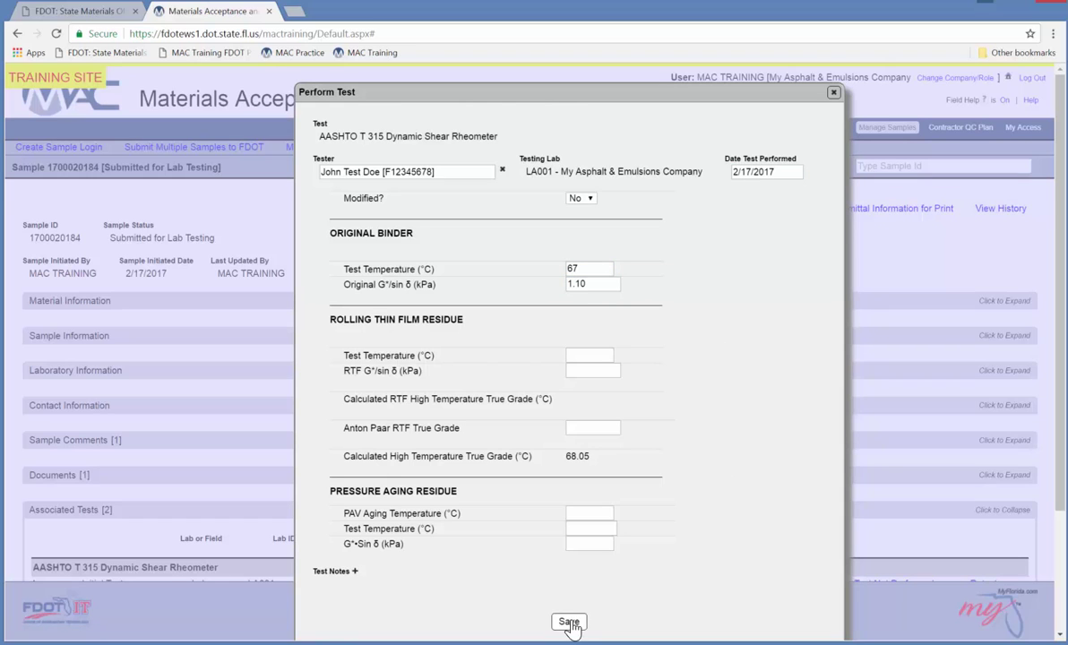
scroll(713, 349, "down", 1)
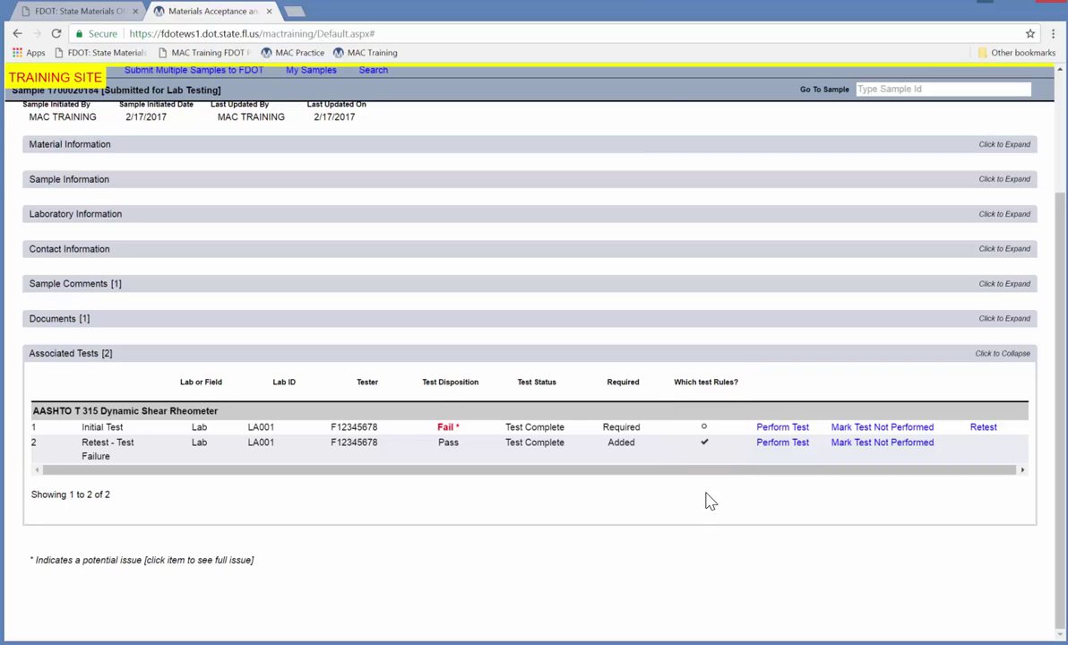
left_click(705, 426)
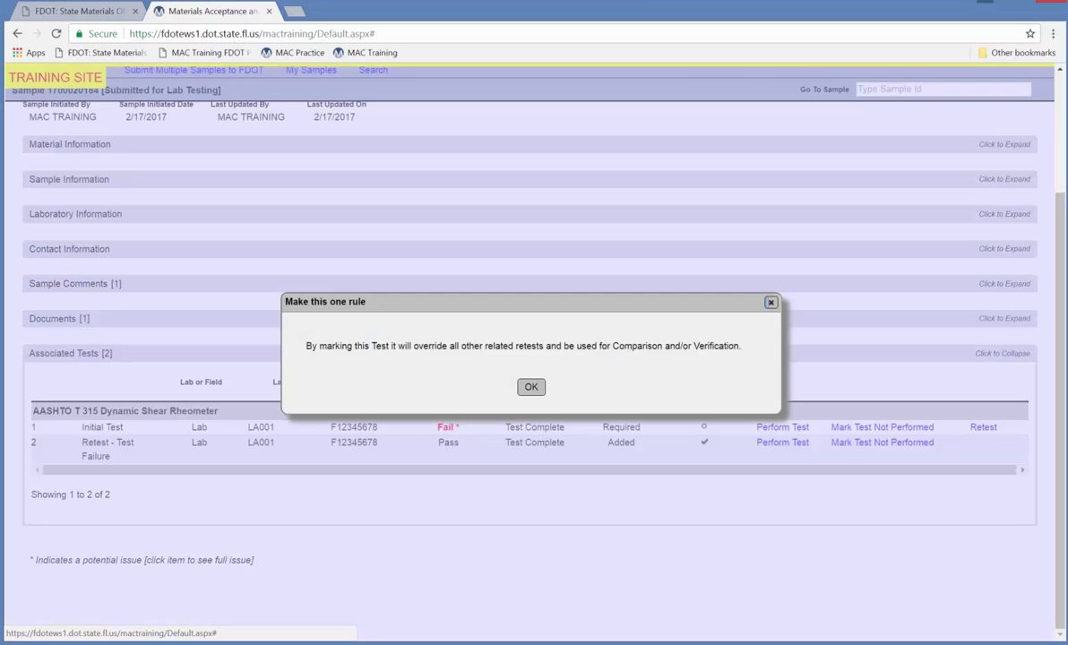
left_click(531, 386)
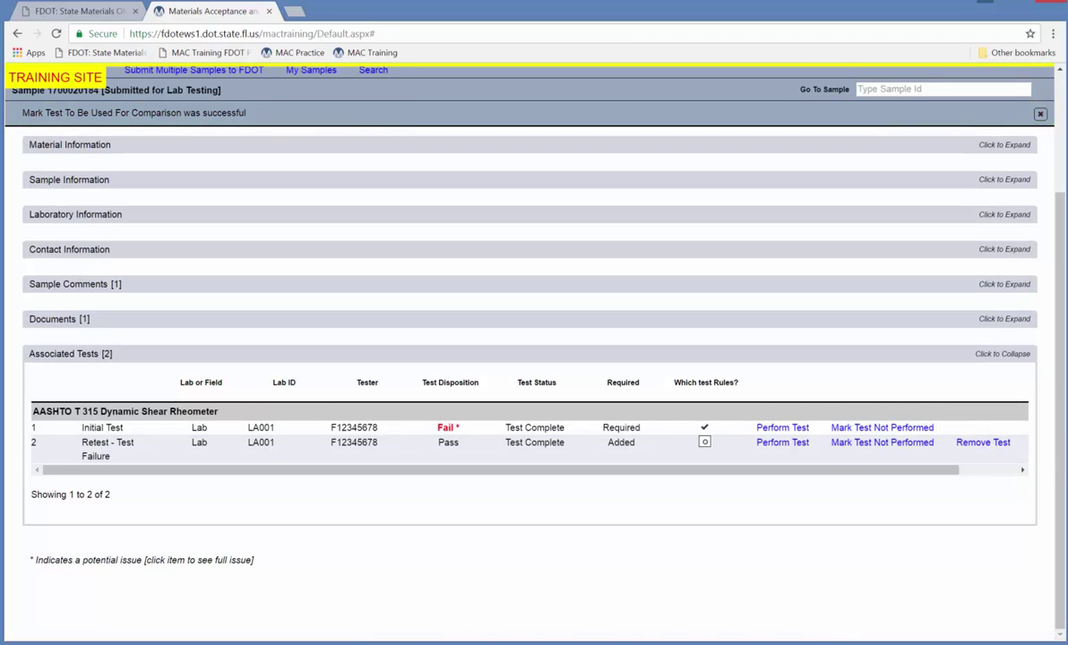
left_click(705, 442)
left_click(532, 386)
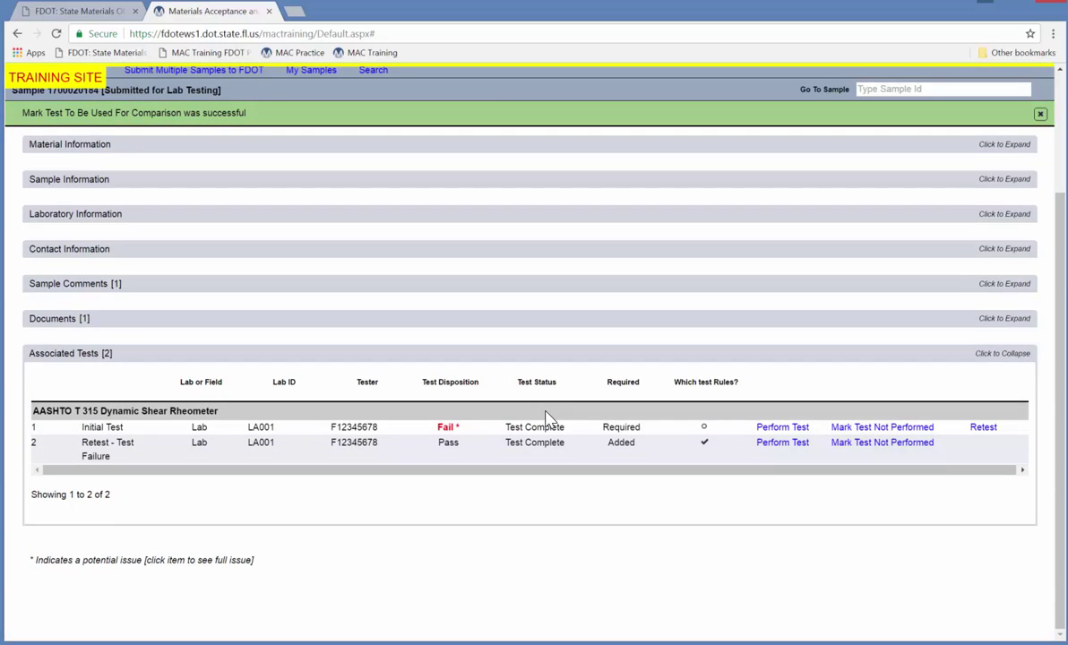
scroll(574, 357, "up", 2)
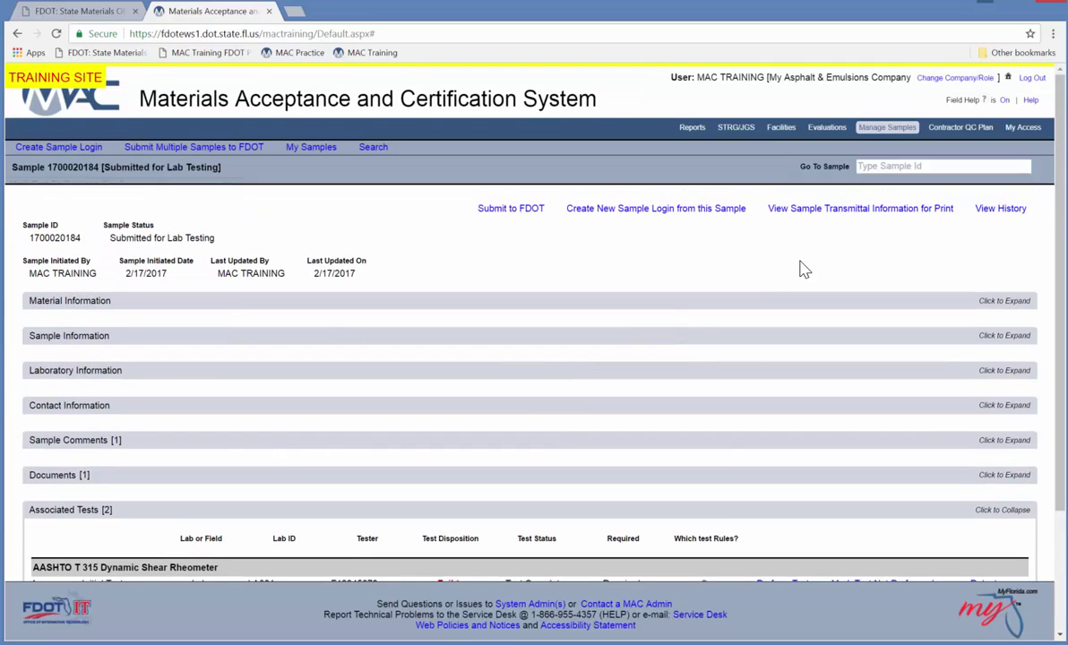
left_click(1000, 208)
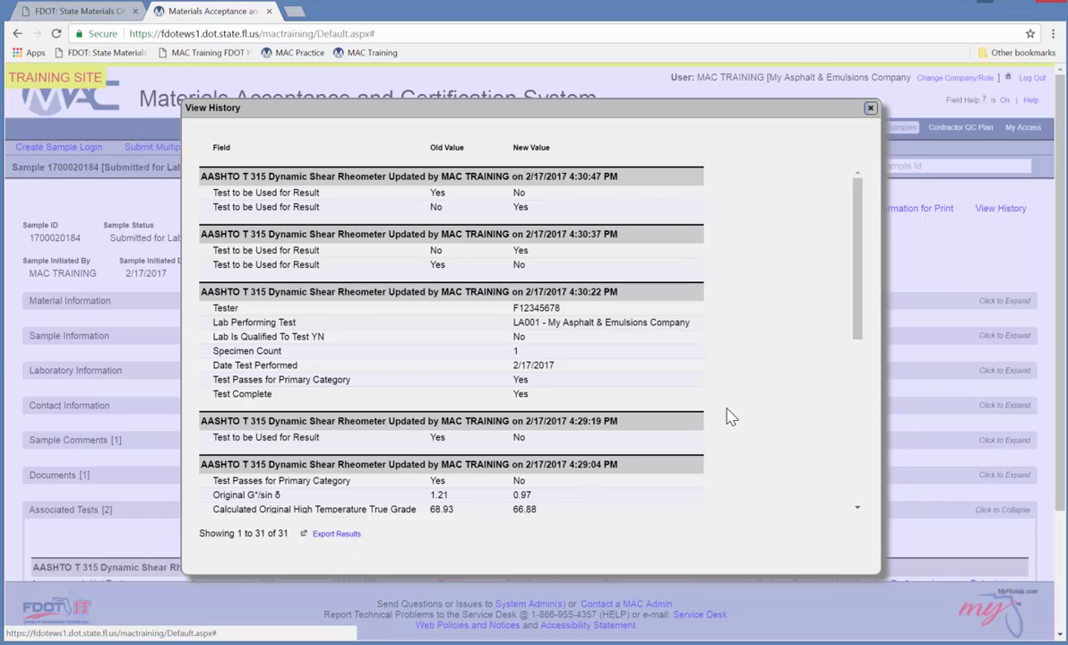
left_click(871, 110)
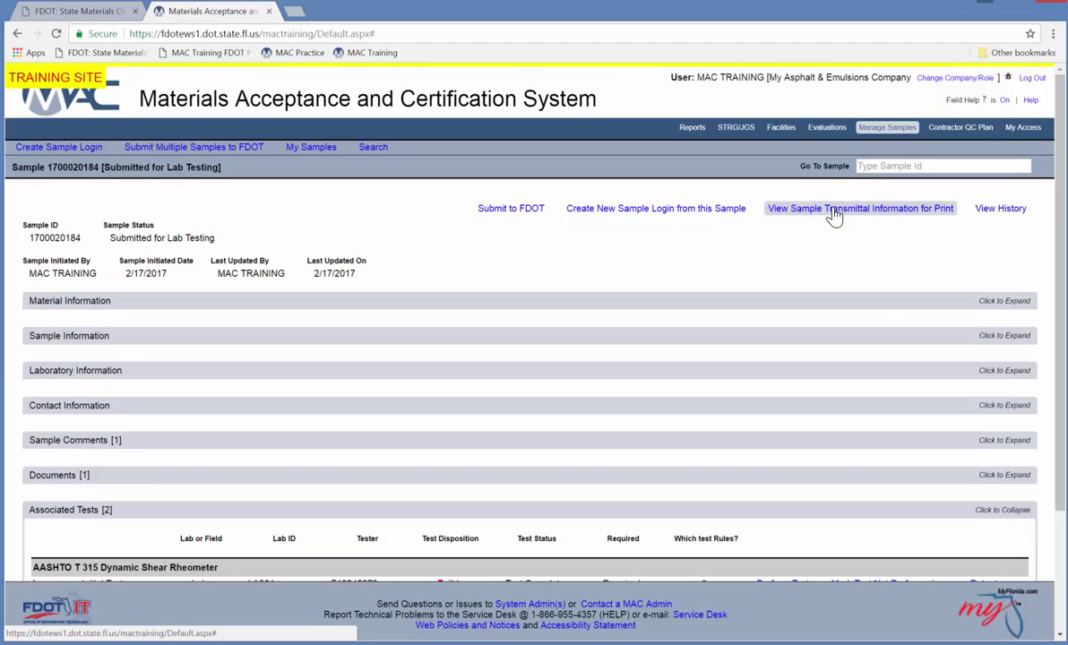
left_click(860, 208)
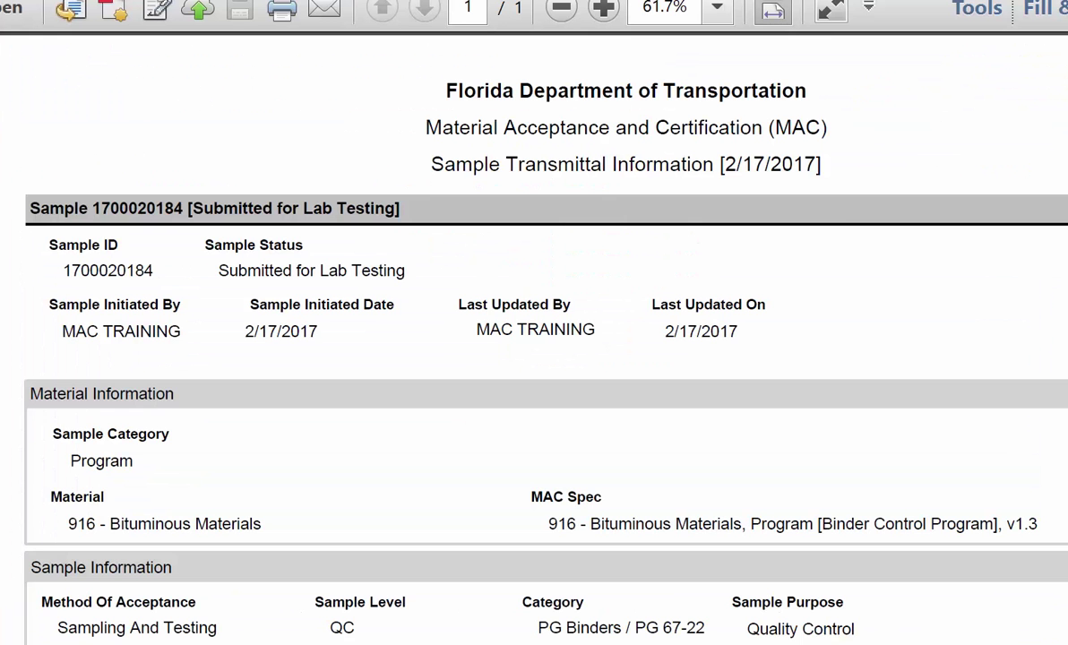
left_click(562, 11)
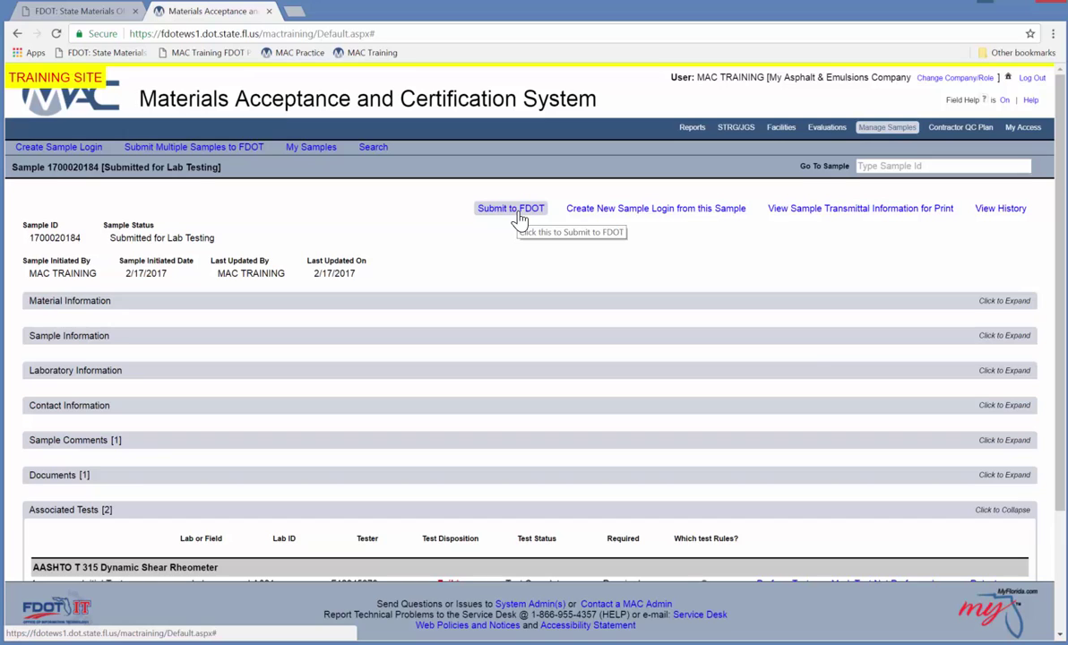
left_click(518, 215)
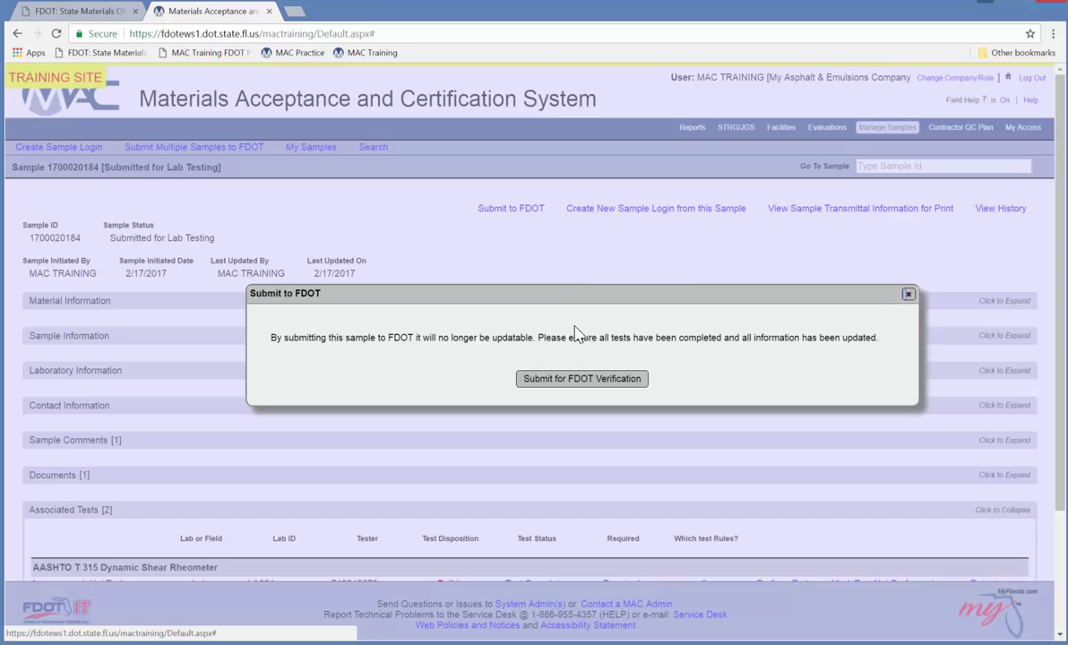
left_click(565, 378)
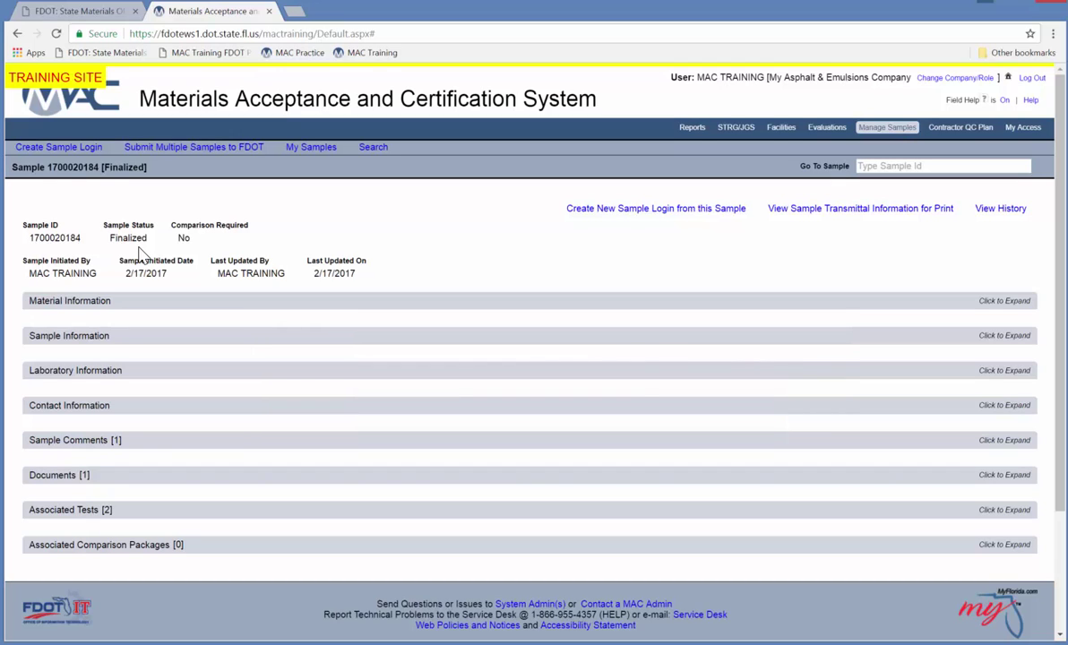
Start a new sample login from this sample as Sampling And Testing, dated 2/17/2017.
left_click(670, 211)
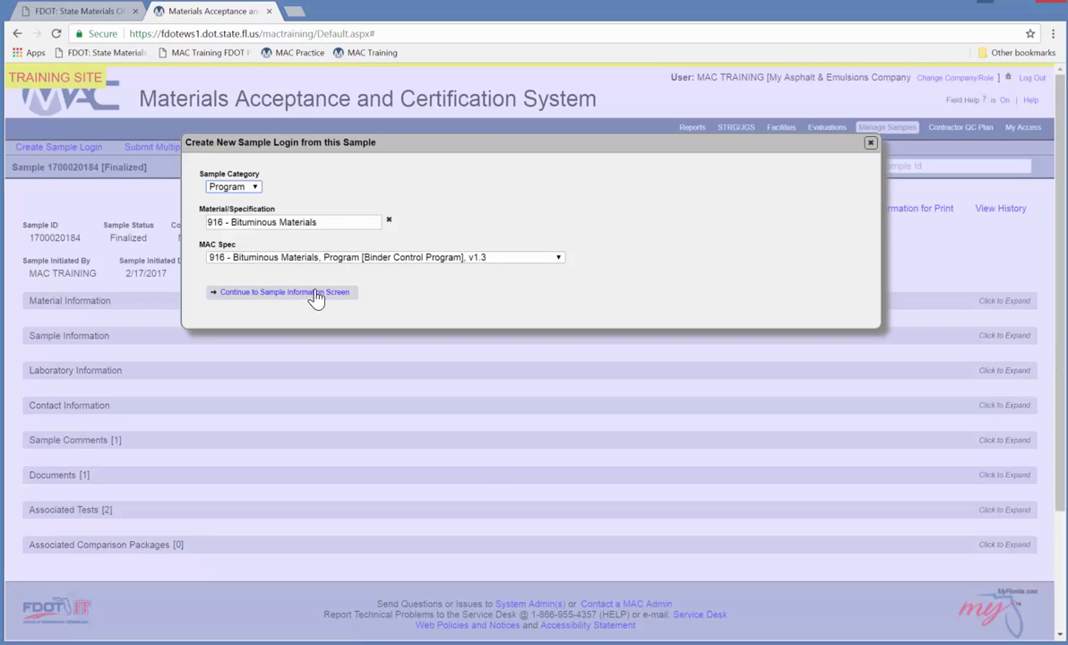
left_click(314, 293)
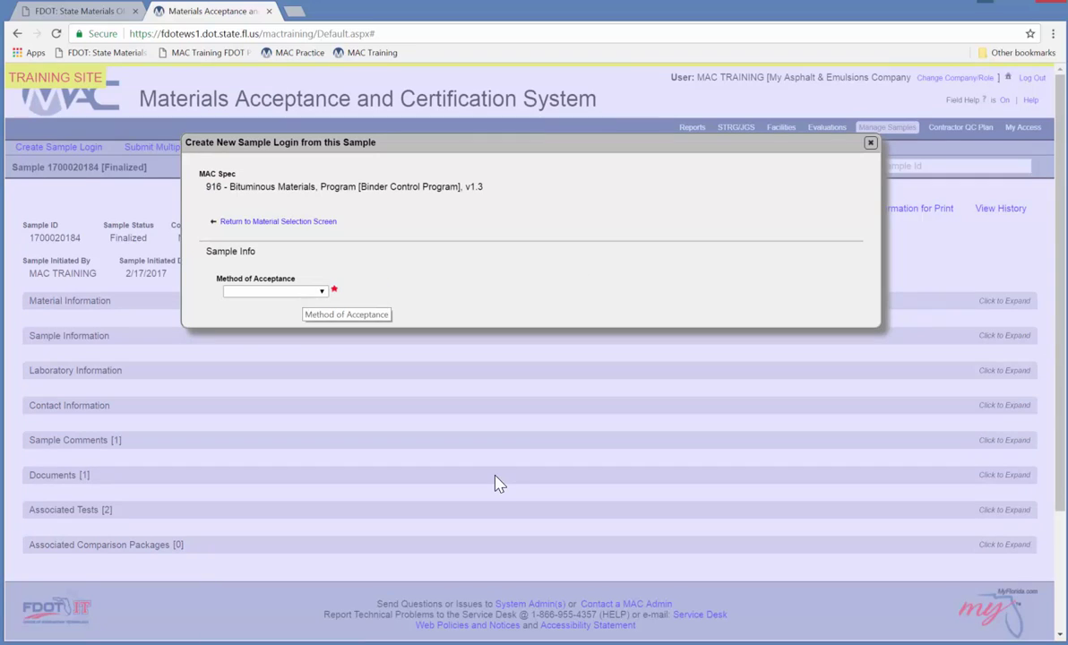
left_click(308, 301)
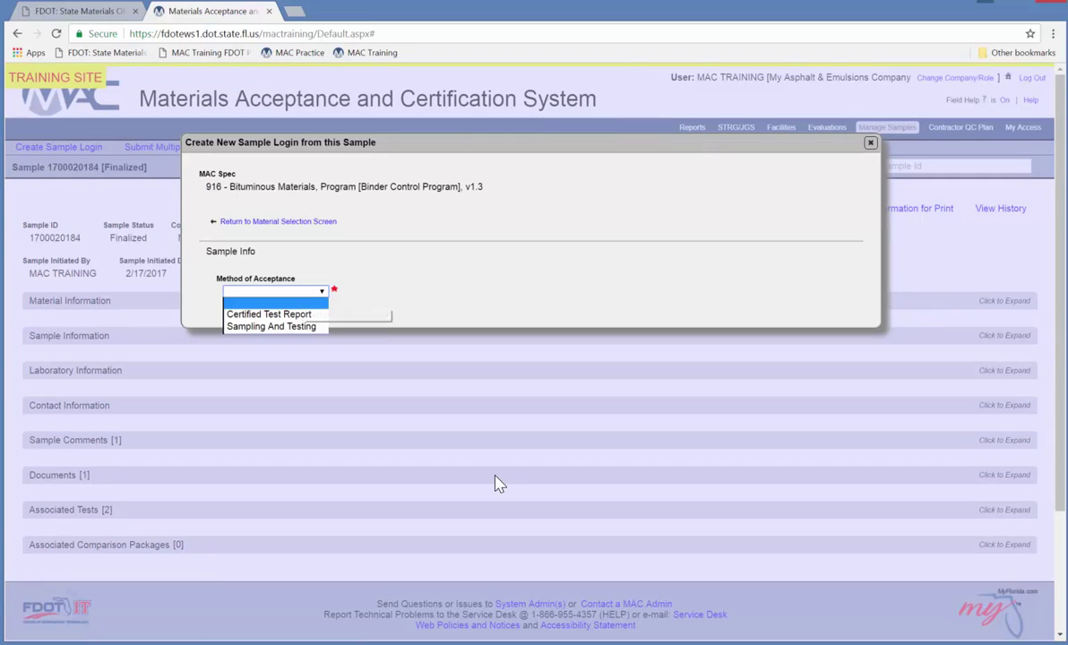
left_click(280, 327)
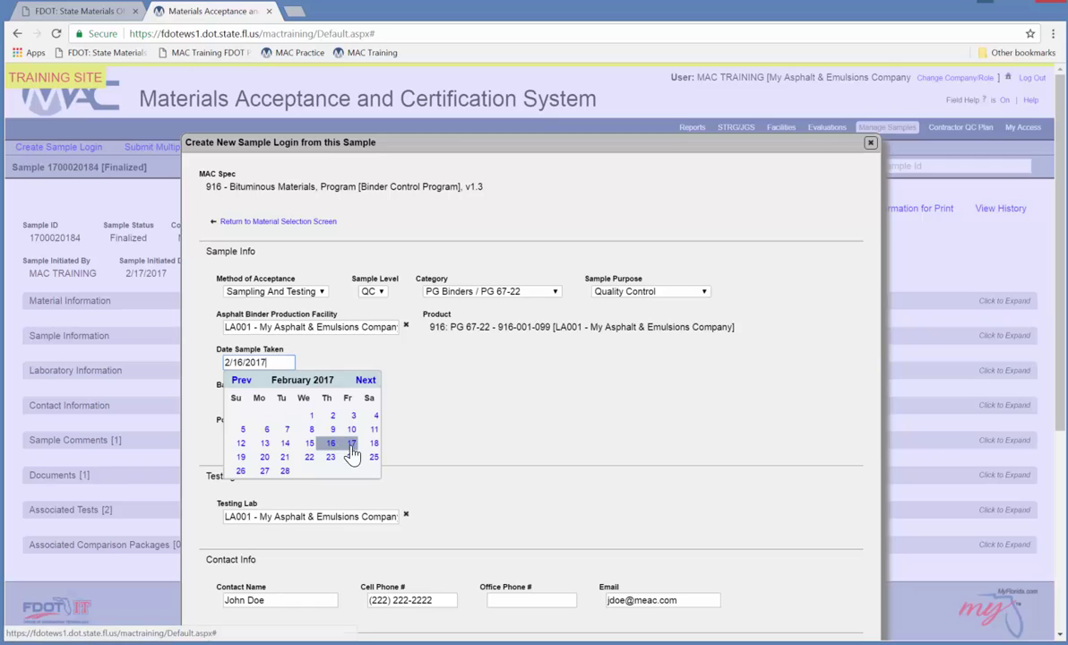
left_click(325, 418)
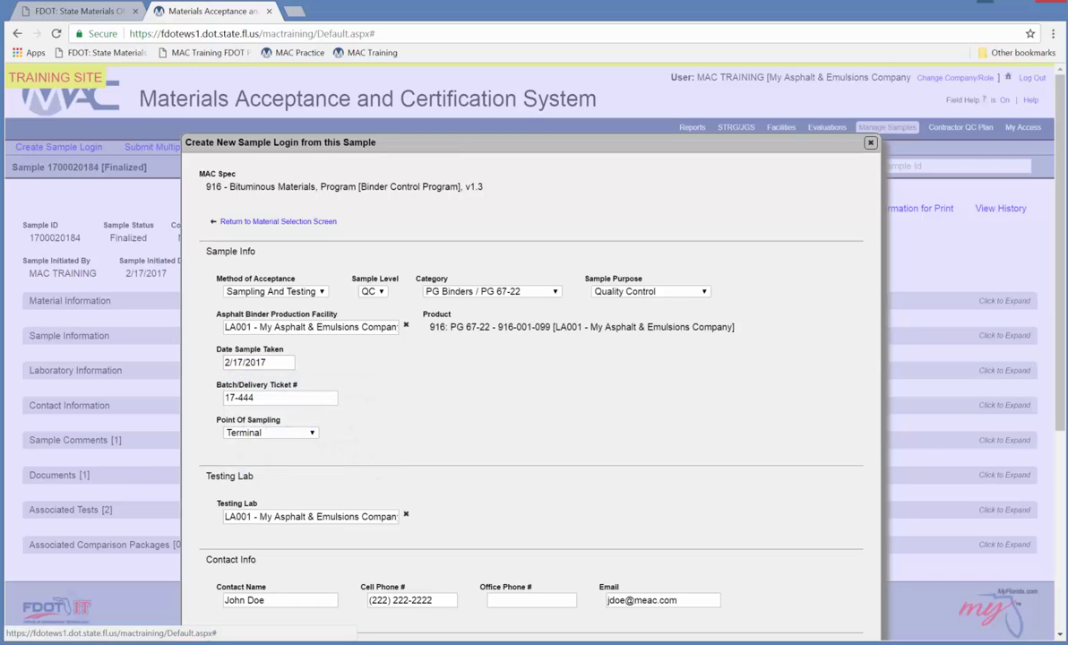
Change the batch ticket to 17-445, then save and submit the new sample.
key("BackSpace")
type("5")
scroll(717, 381, "down", 2)
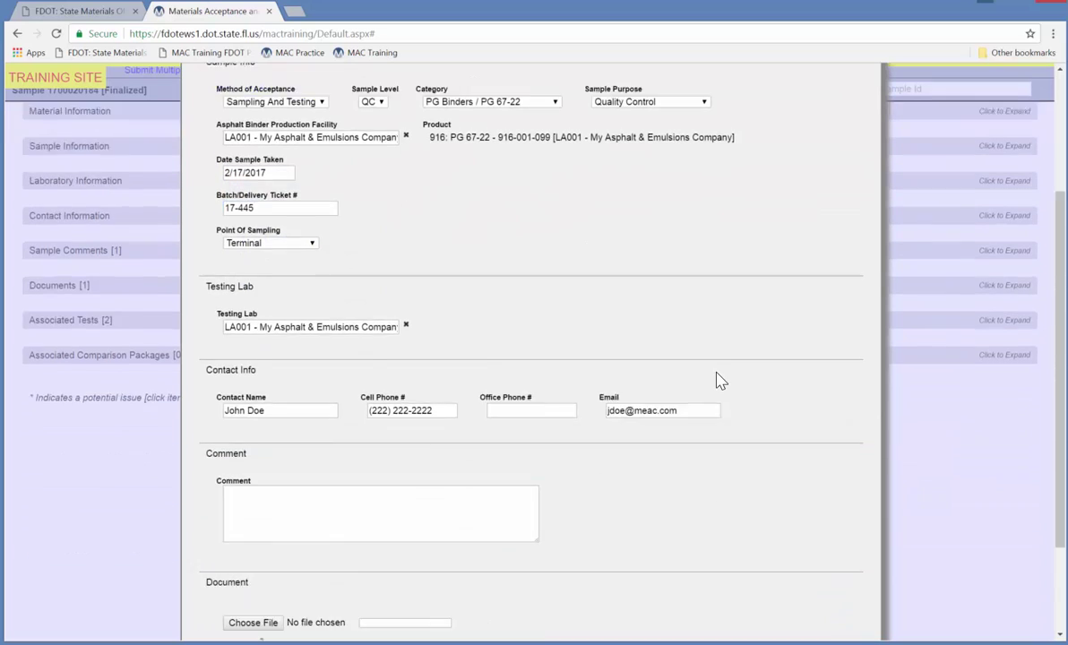
scroll(717, 381, "down", 2)
left_click(552, 613)
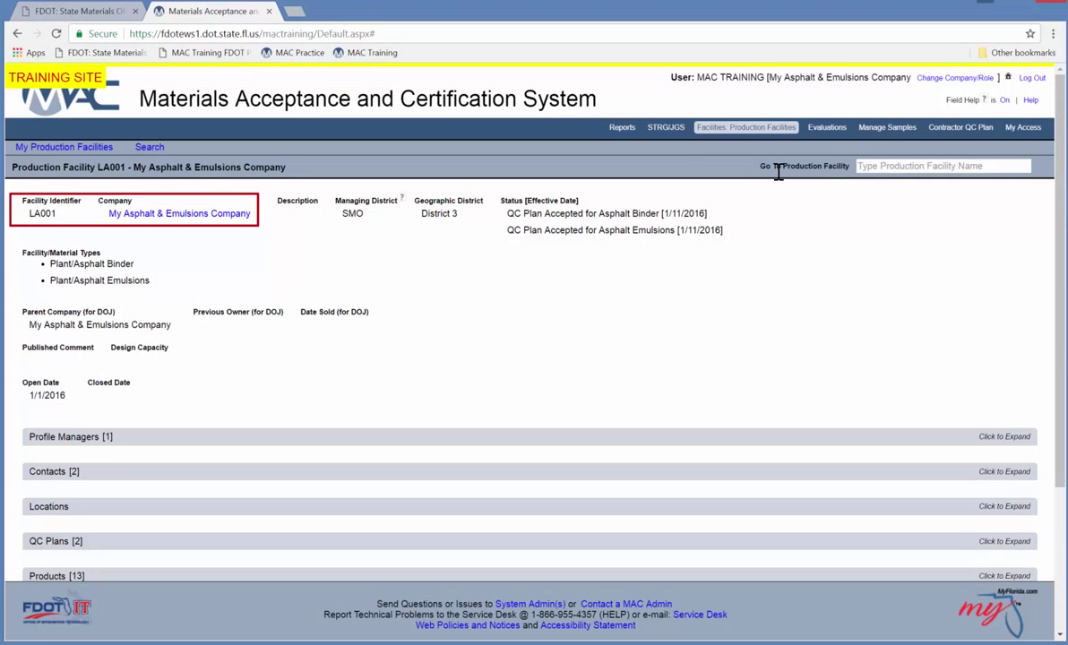
Expand LA001's products and review TRACKLESS TACK MEAC-1HM's AASHTO T 315 targets and limits.
left_click(1004, 576)
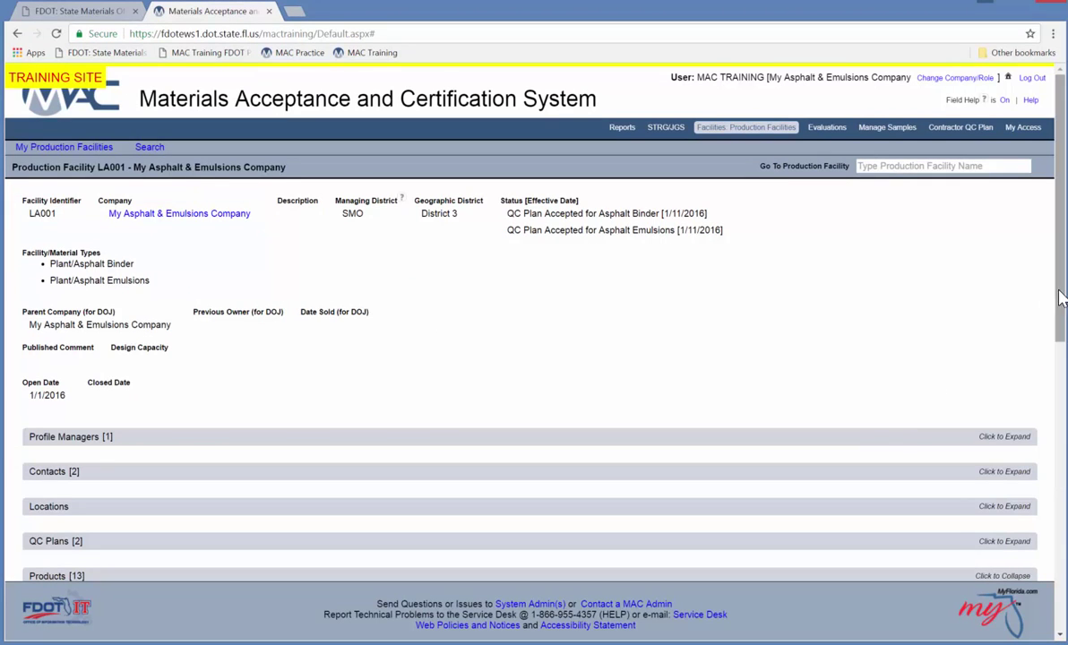
scroll(986, 278, "down", 3)
scroll(1044, 424, "down", 2)
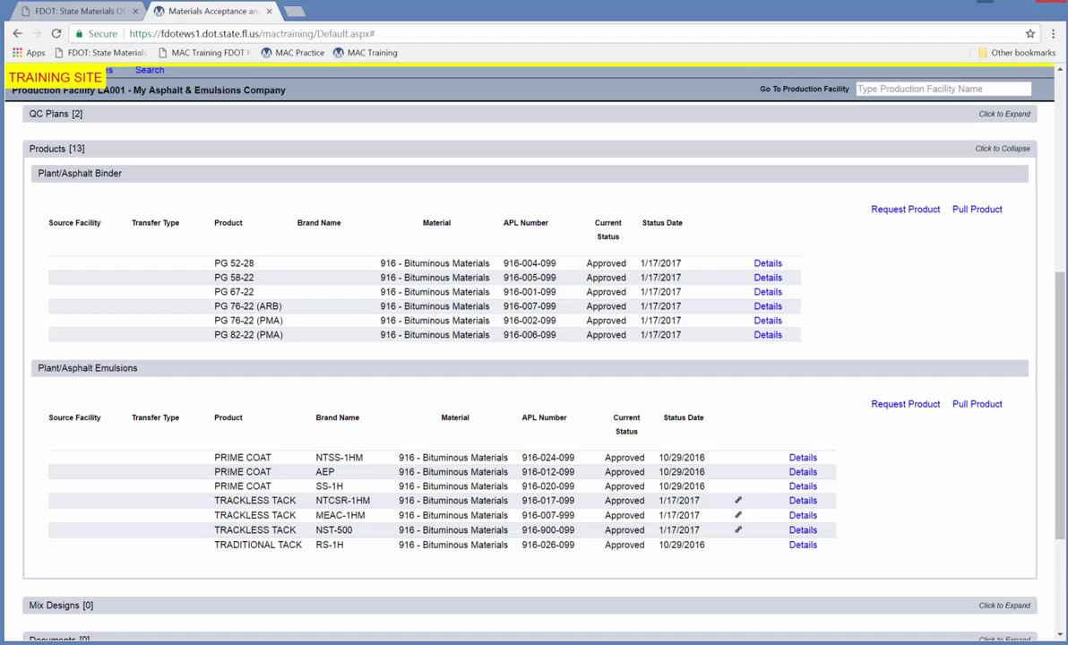
left_click(803, 500)
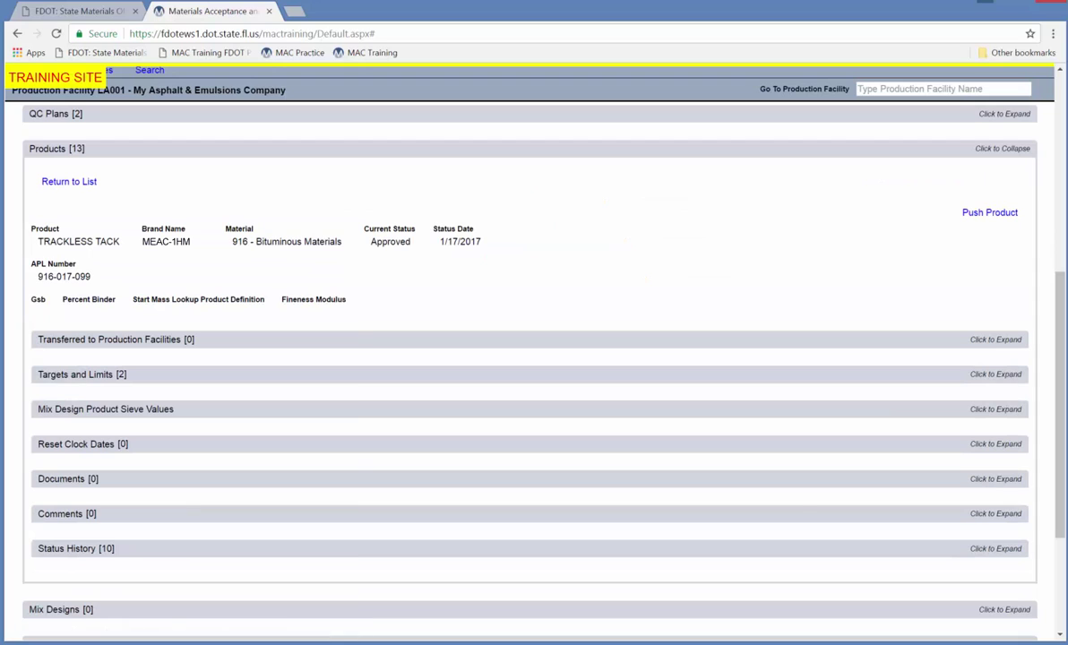
left_click(523, 382)
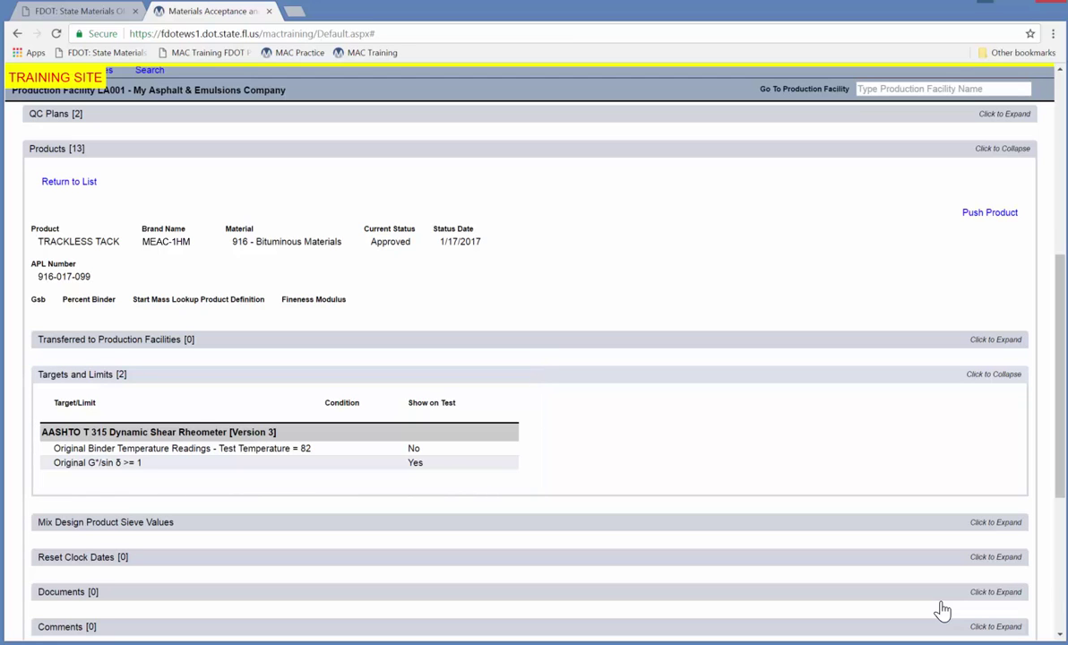
scroll(603, 389, "up", 5)
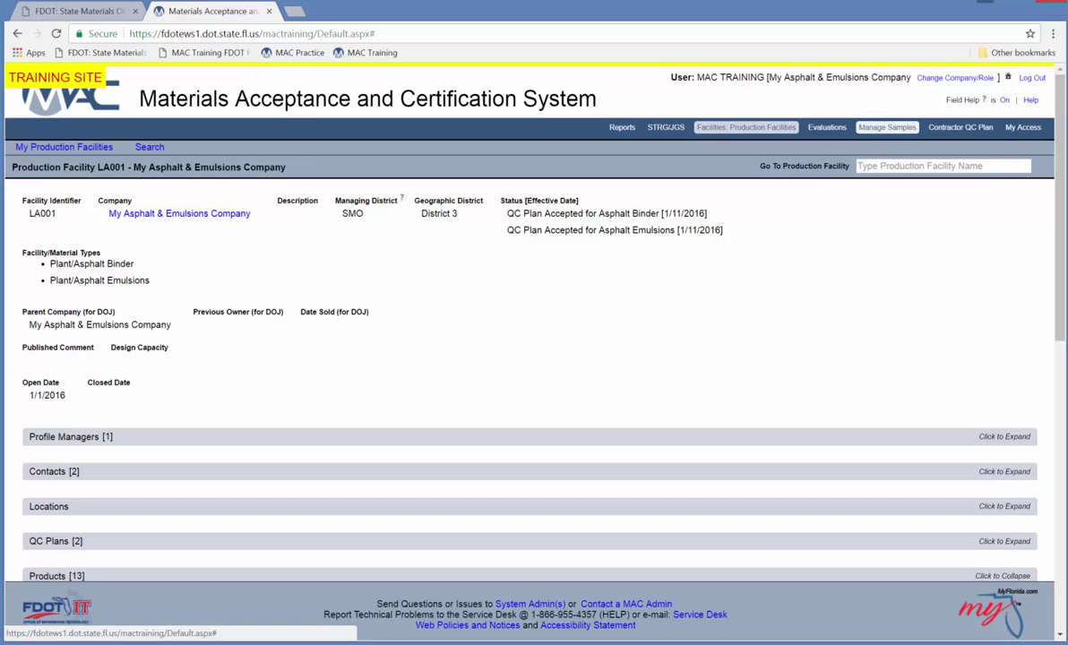
Start a Program sample login for 916 Bituminous Materials with the Emulsion Control Program spec.
left_click(887, 127)
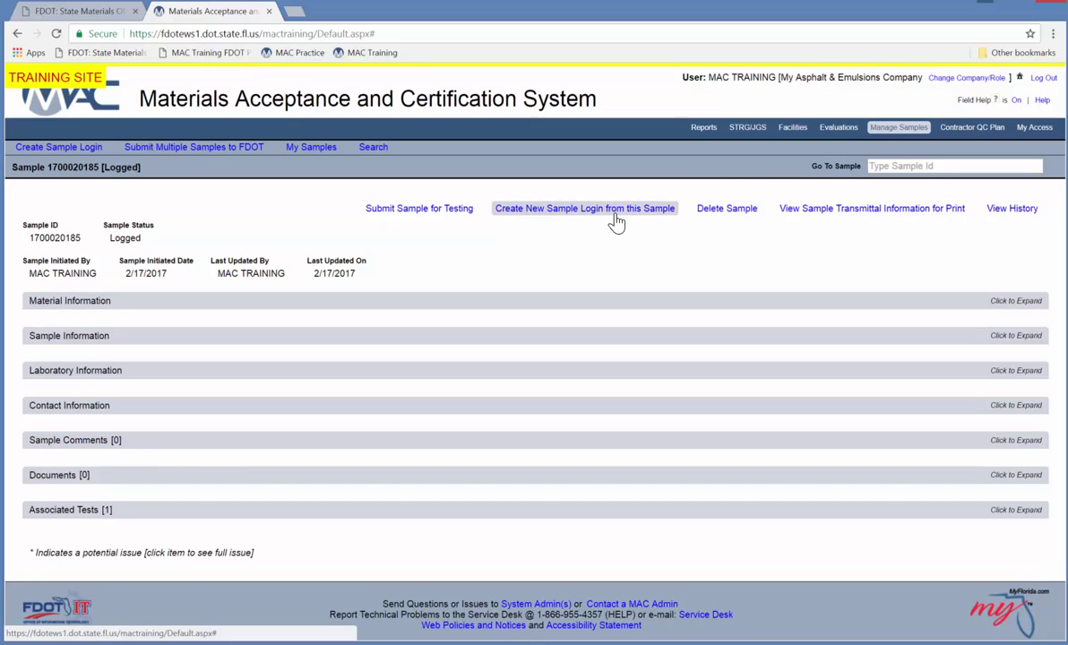
left_click(62, 147)
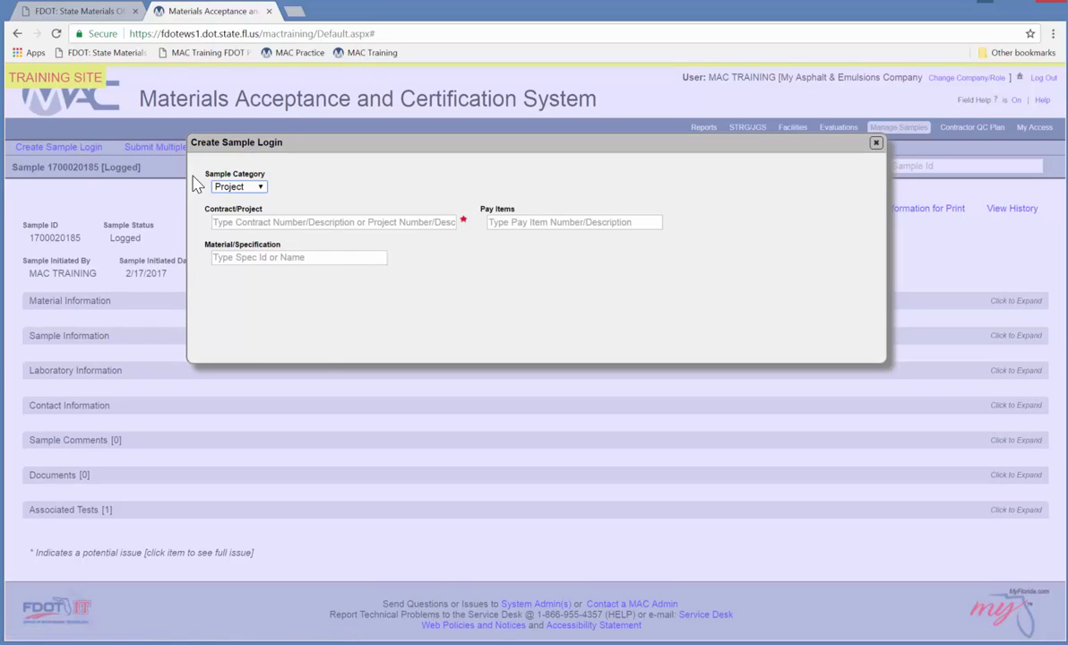
left_click(235, 187)
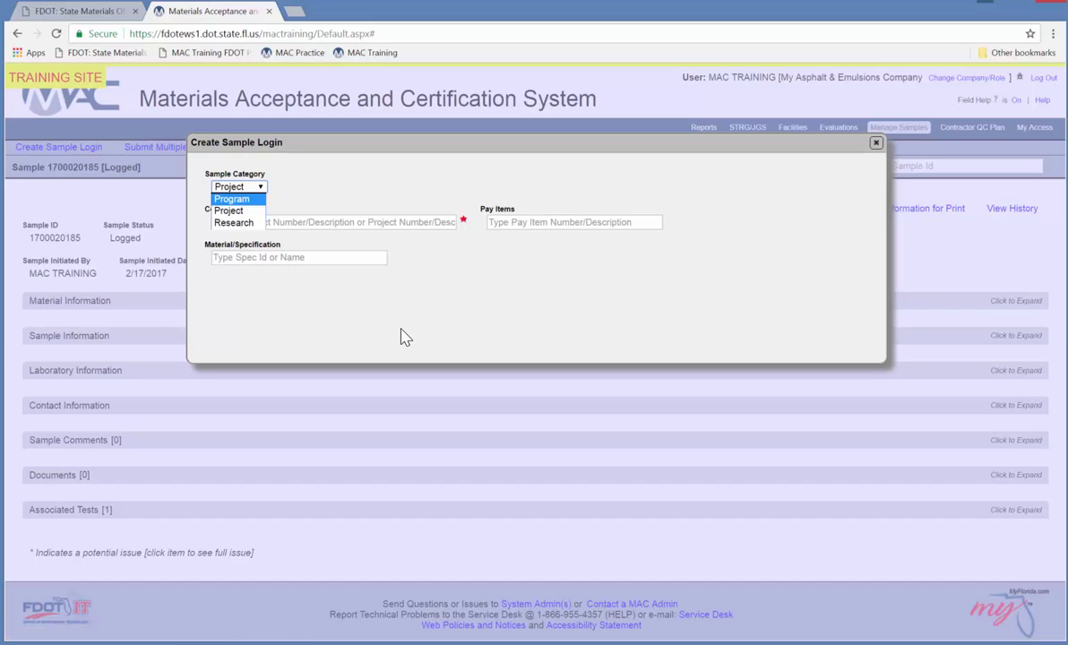
left_click(231, 199)
left_click(244, 228)
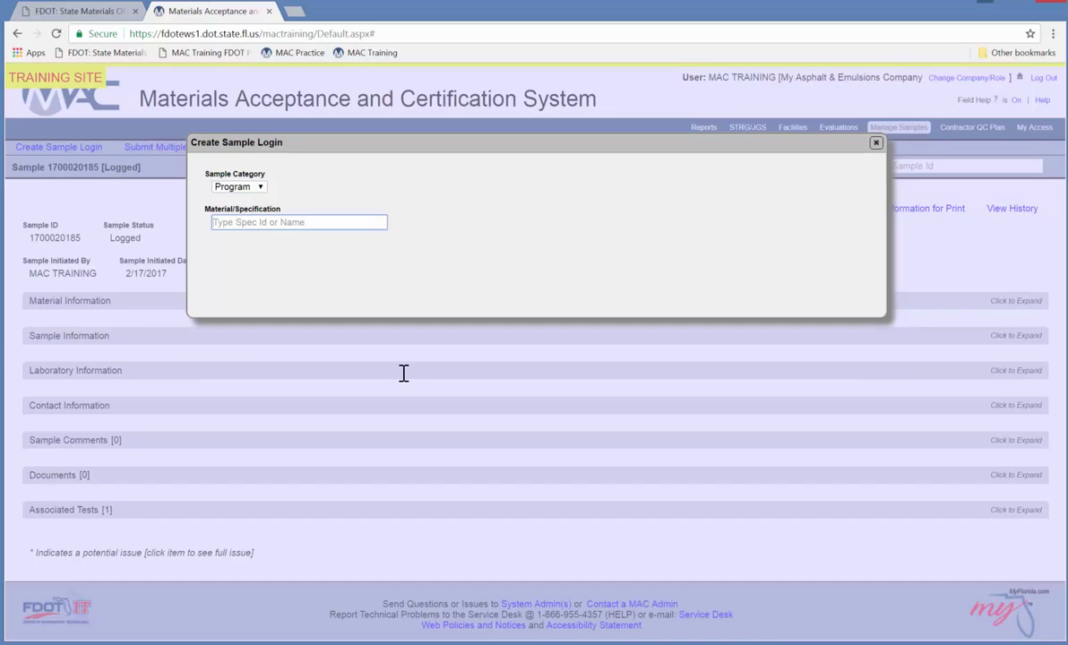
type("916")
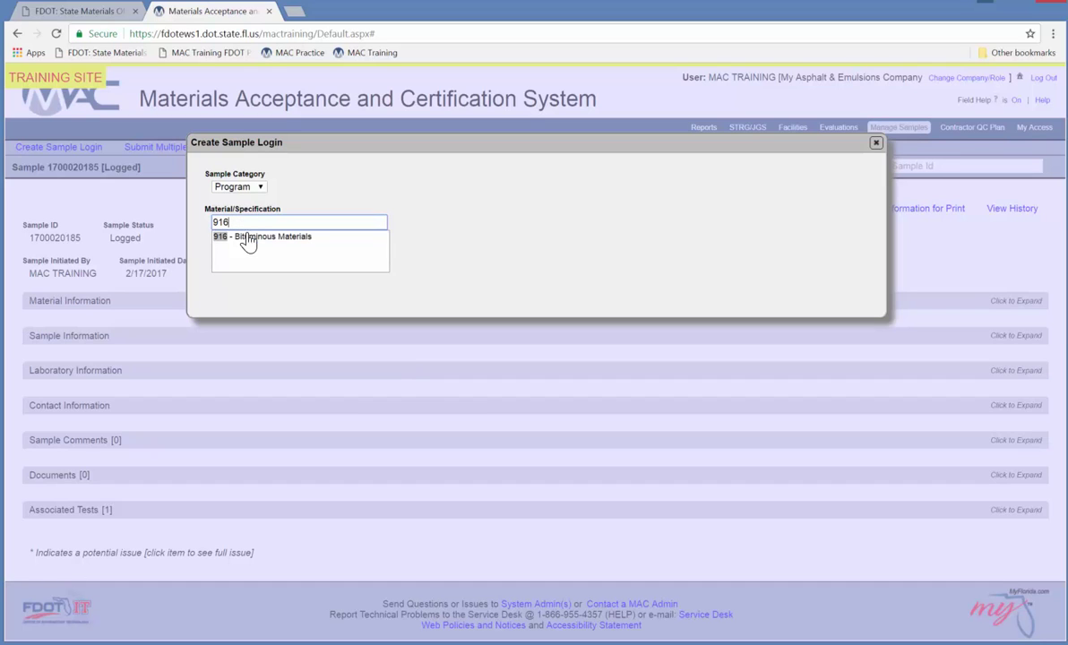
left_click(235, 235)
left_click(262, 256)
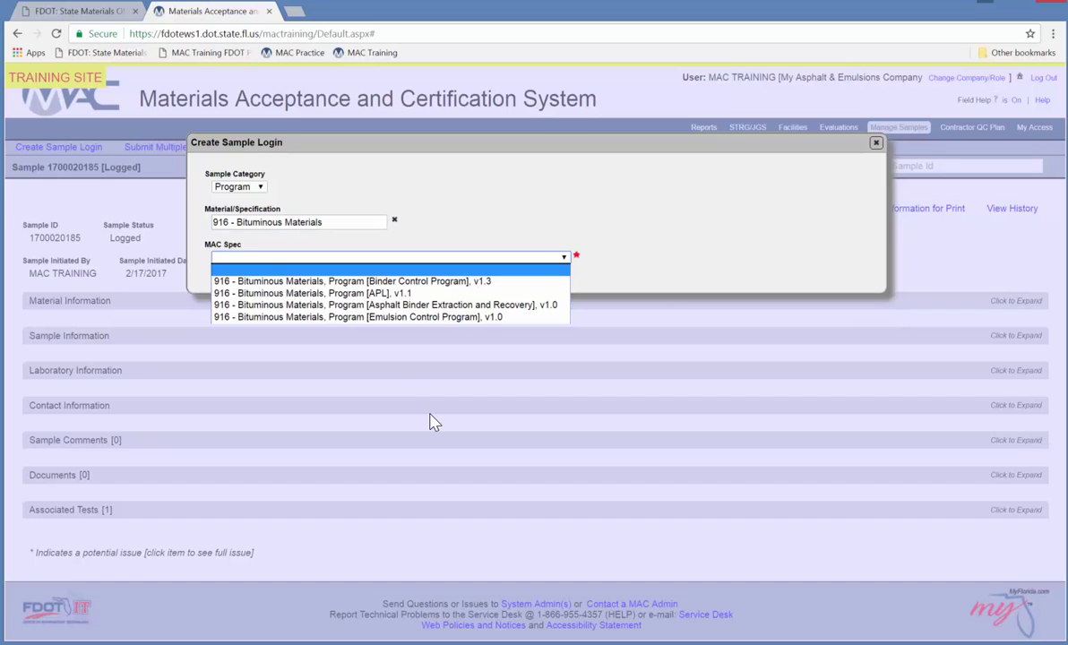
left_click(287, 316)
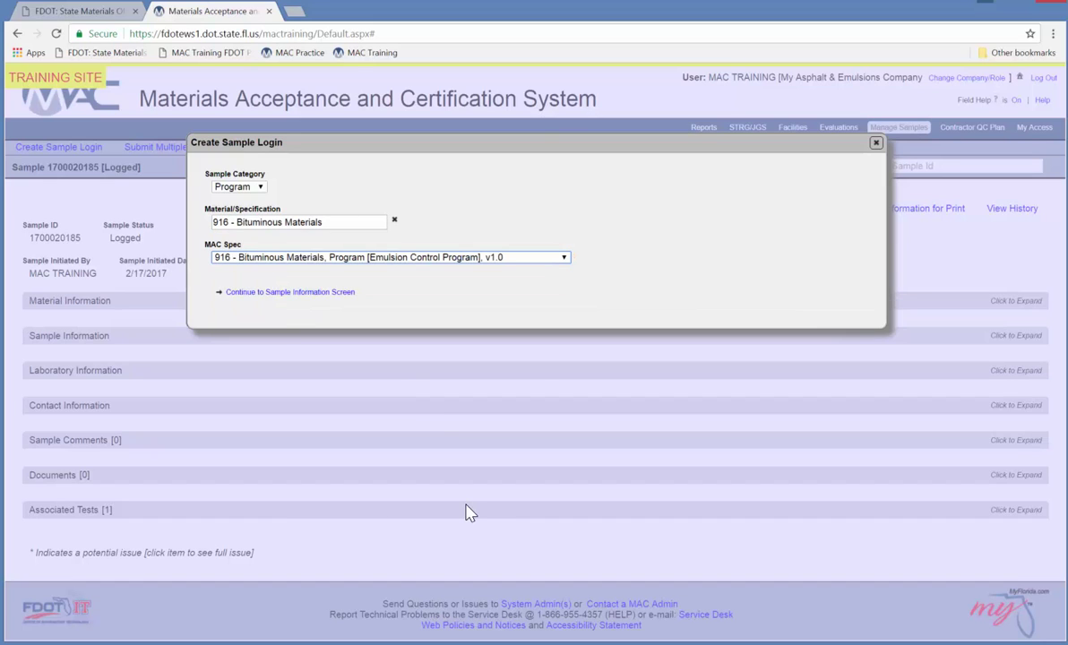
left_click(274, 293)
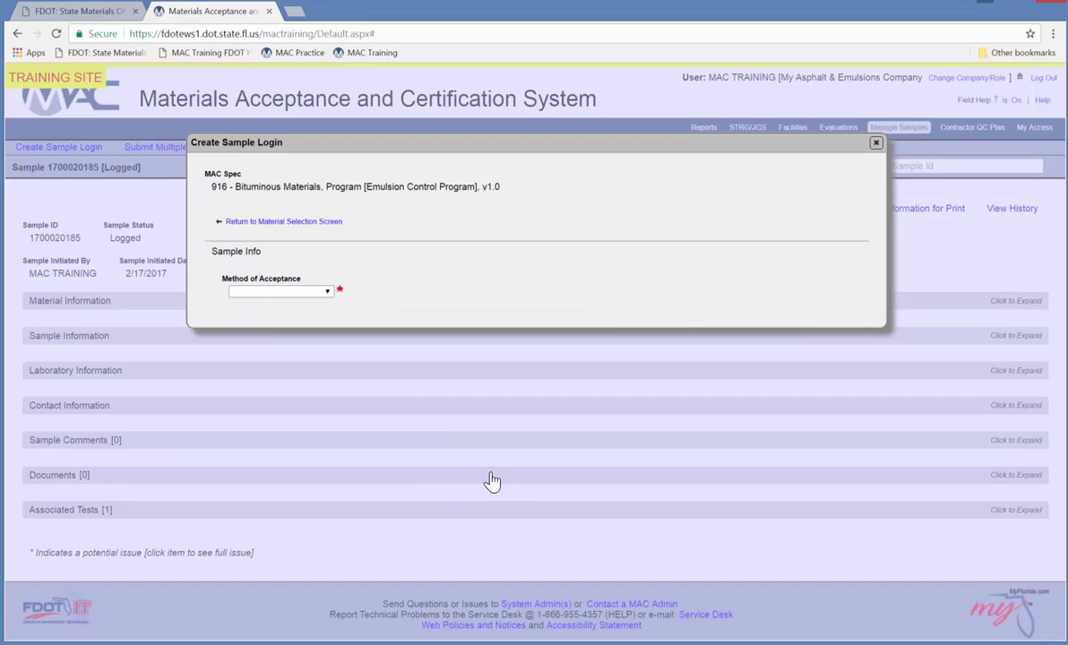
Set acceptance to Sampling And Testing, sample level QC, and category Emulsions / NTCRS-1HM.
key("alt+Down")
left_click(290, 330)
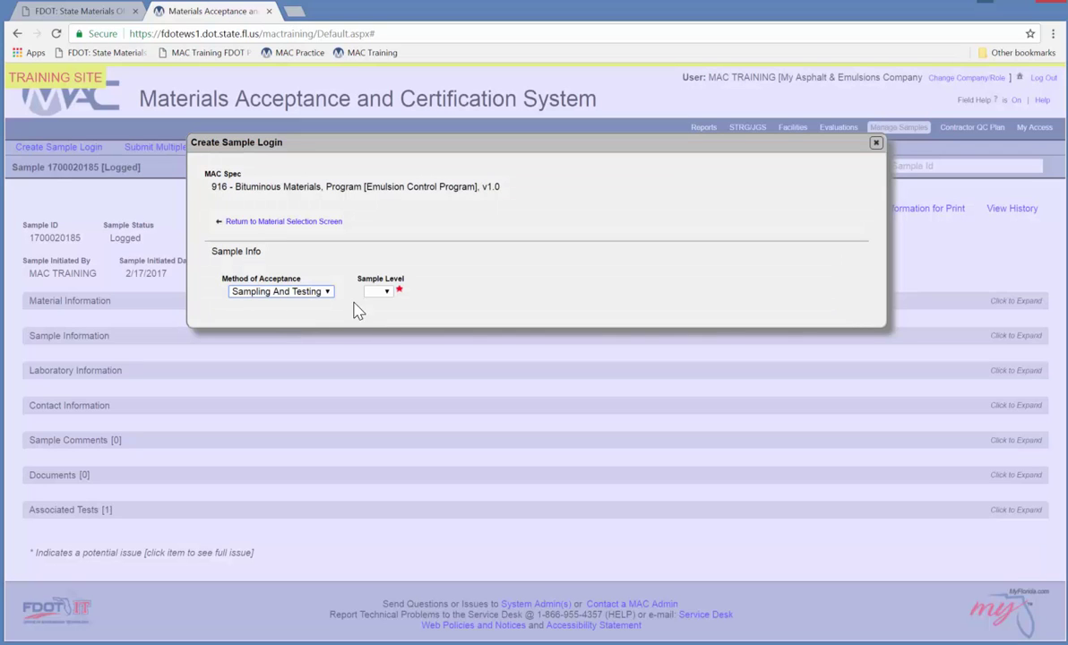
left_click(386, 294)
left_click(374, 328)
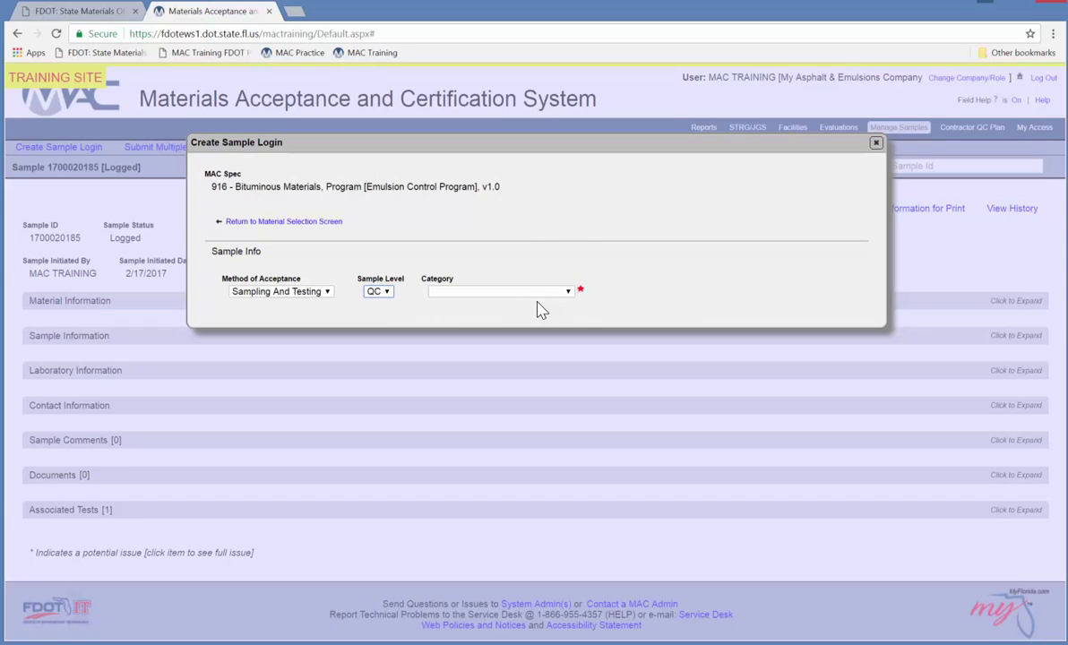
left_click(539, 291)
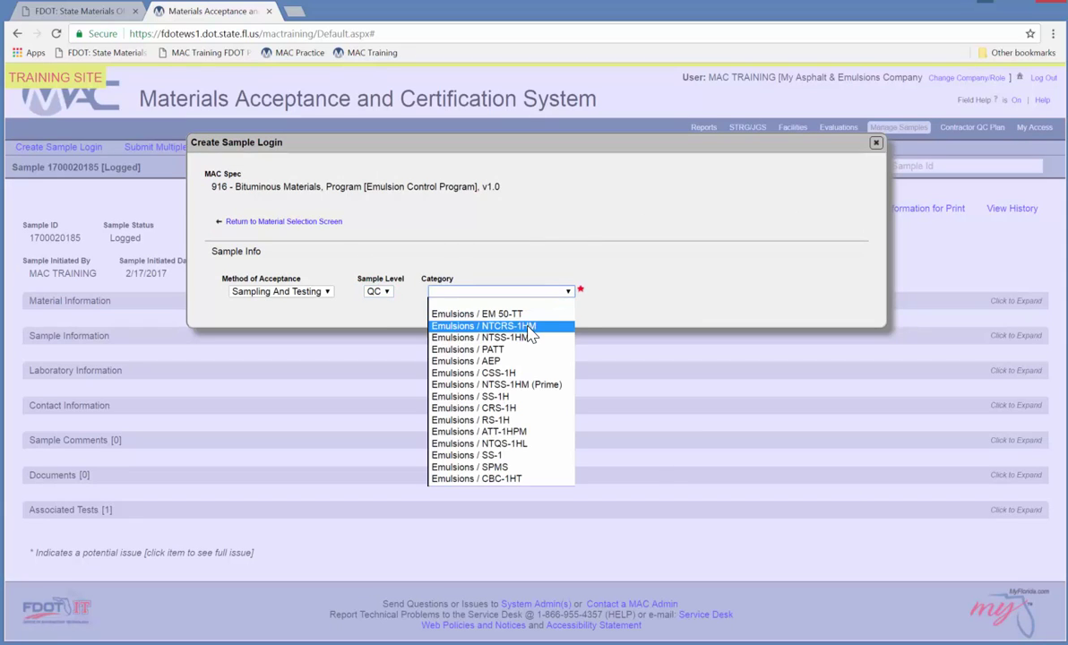
left_click(528, 328)
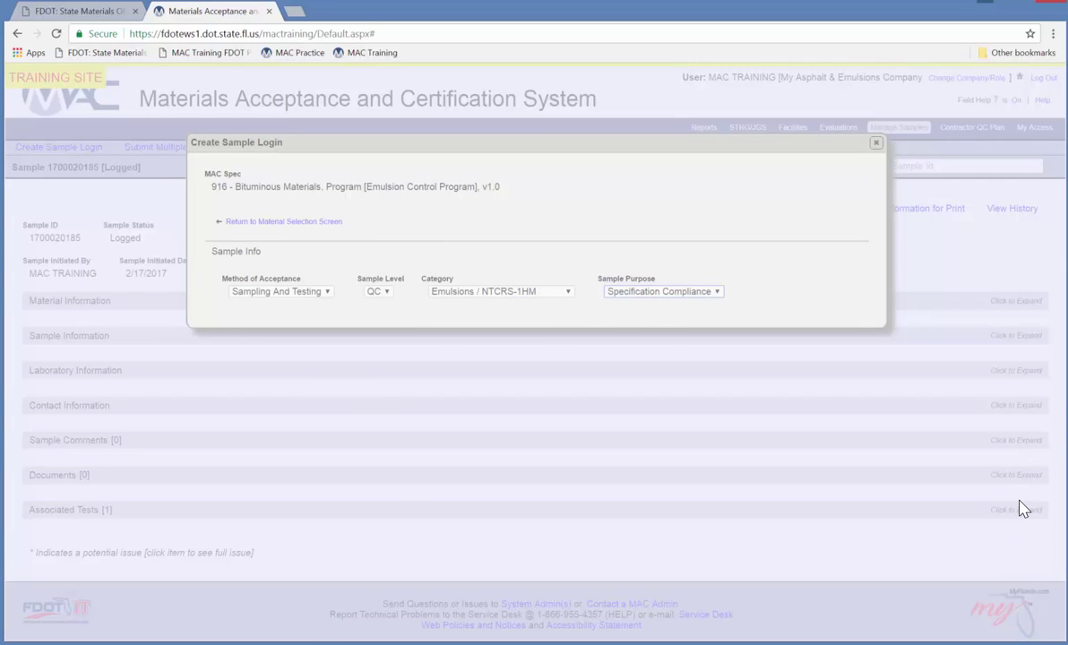
Choose facility LA001 and product TRACKLESS TACK MEAC-1HM, enter sampler and contact, and submit.
type("My Asp")
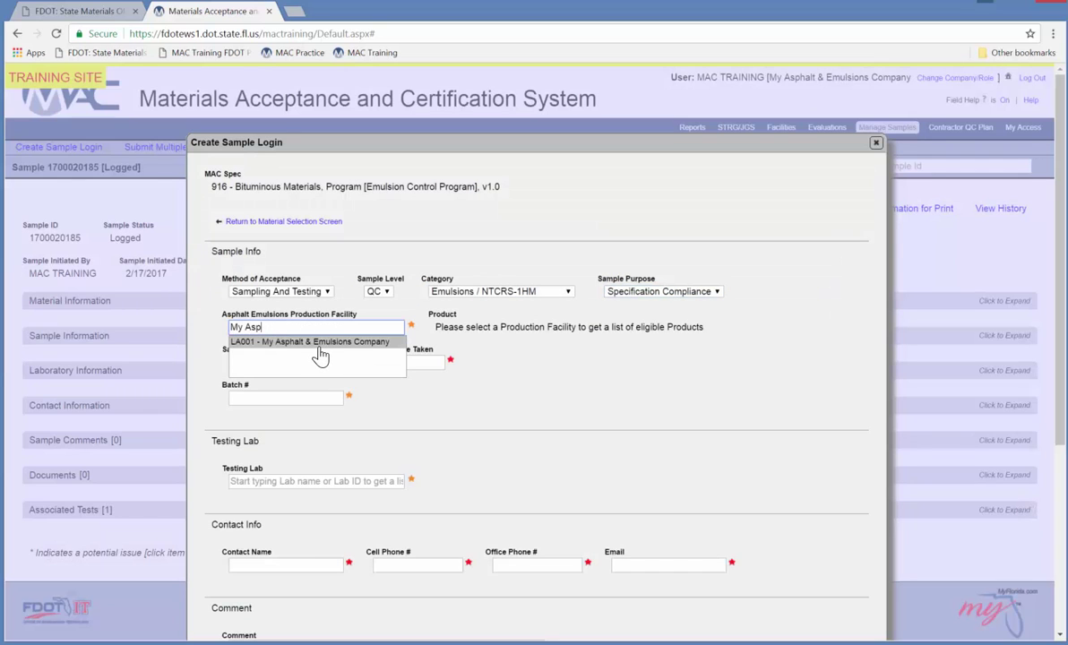
left_click(318, 349)
left_click(296, 361)
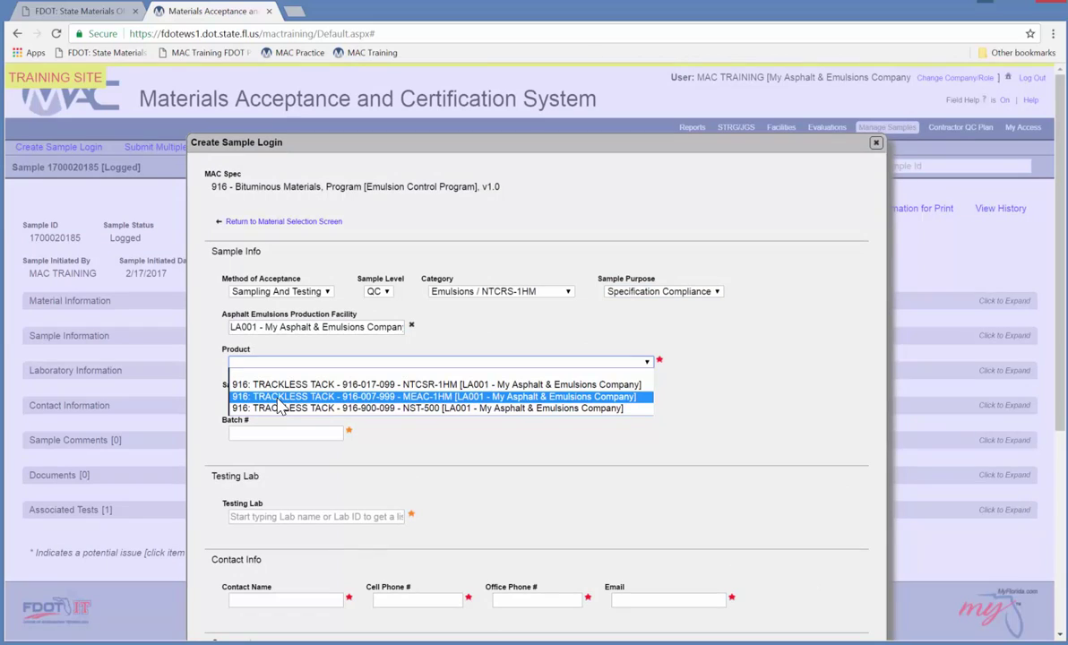
left_click(280, 398)
key("Tab")
type("John Doe")
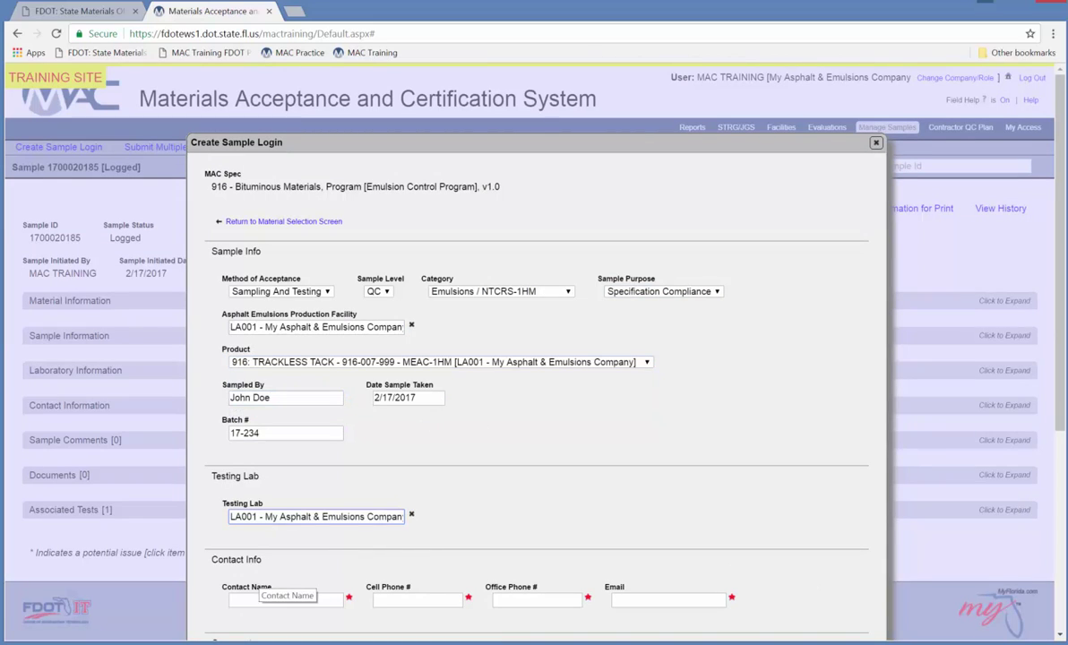
left_click(257, 599)
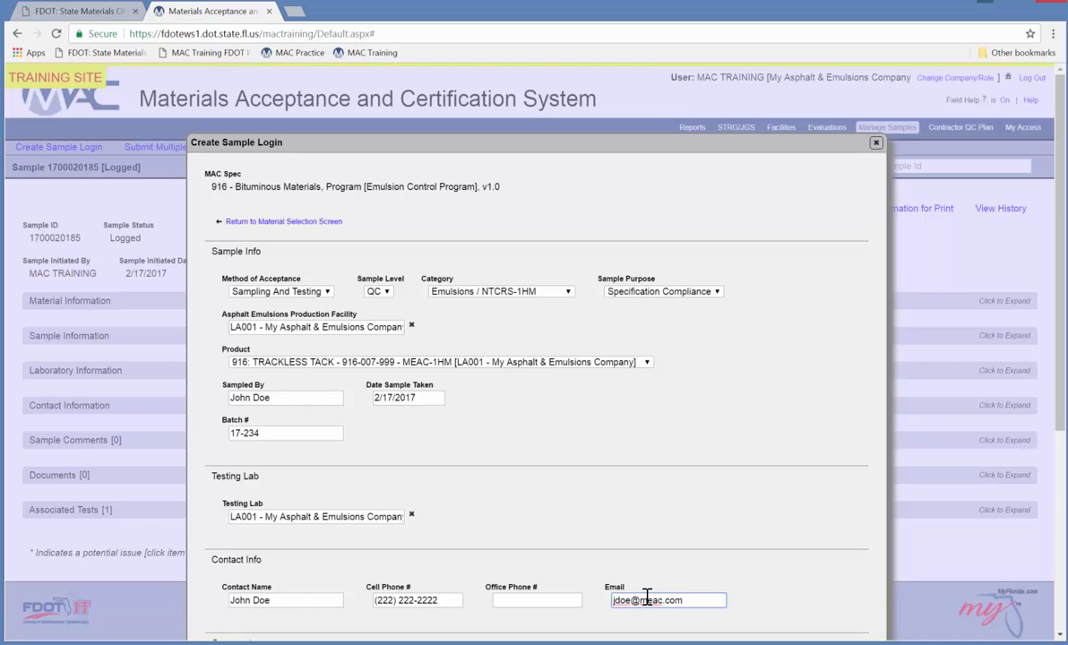
scroll(647, 599, "down", 4)
left_click(564, 614)
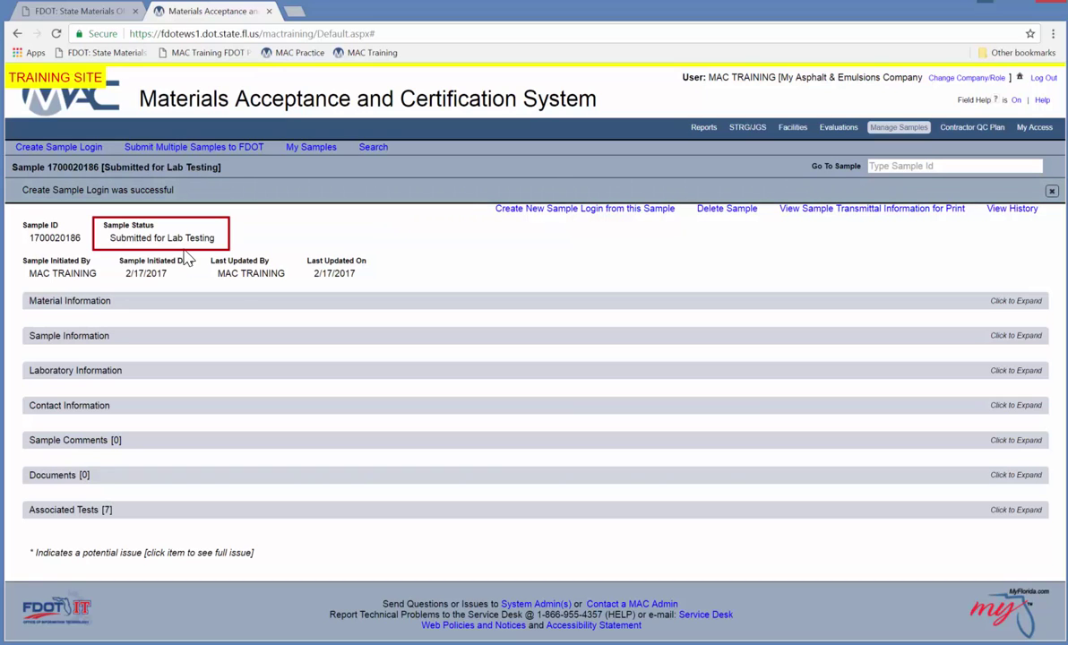
left_click(278, 370)
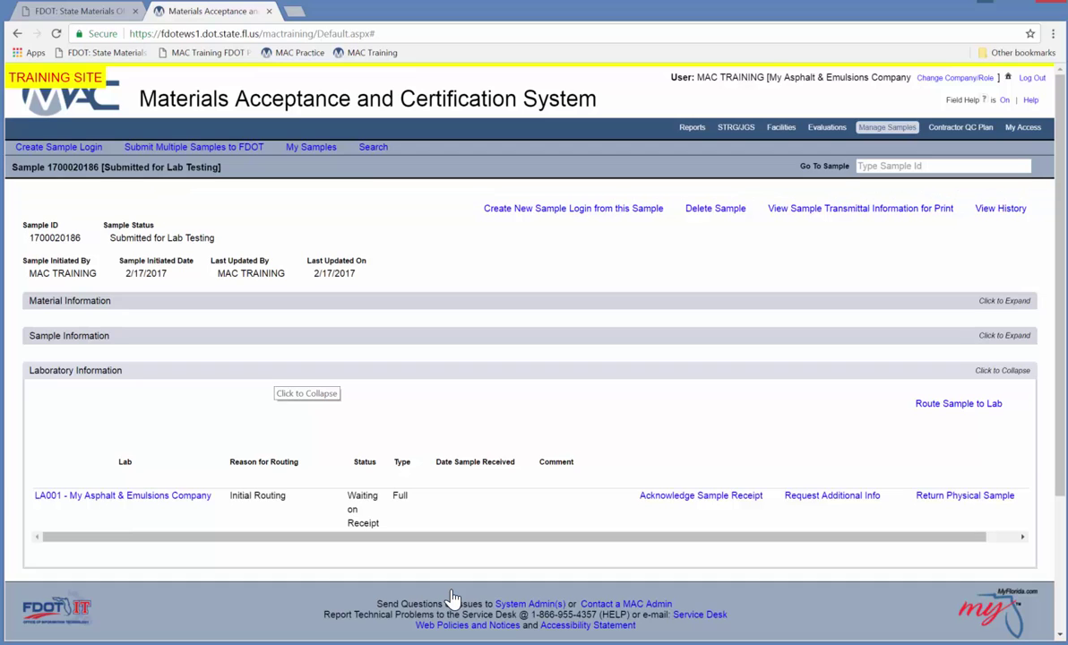
left_click(666, 498)
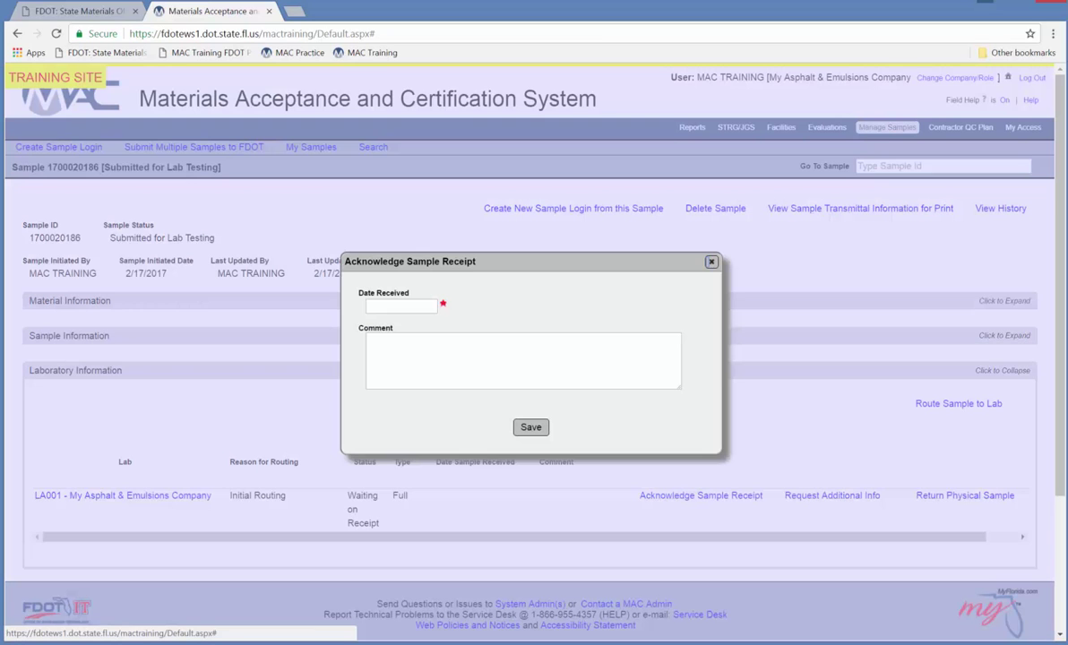
left_click(421, 311)
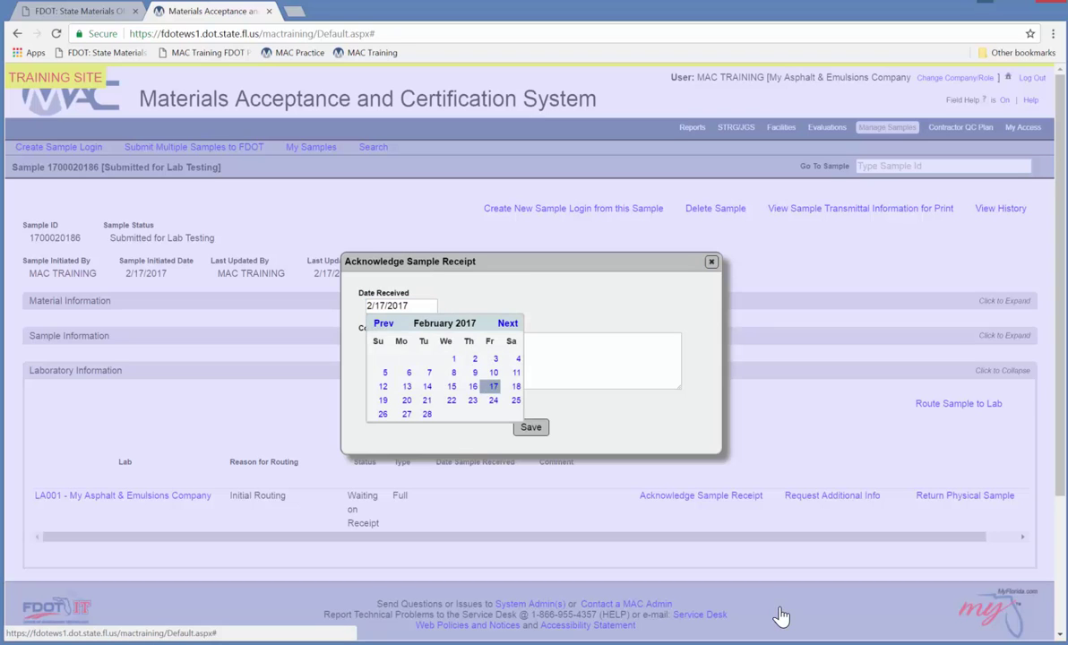
left_click(494, 386)
left_click(531, 428)
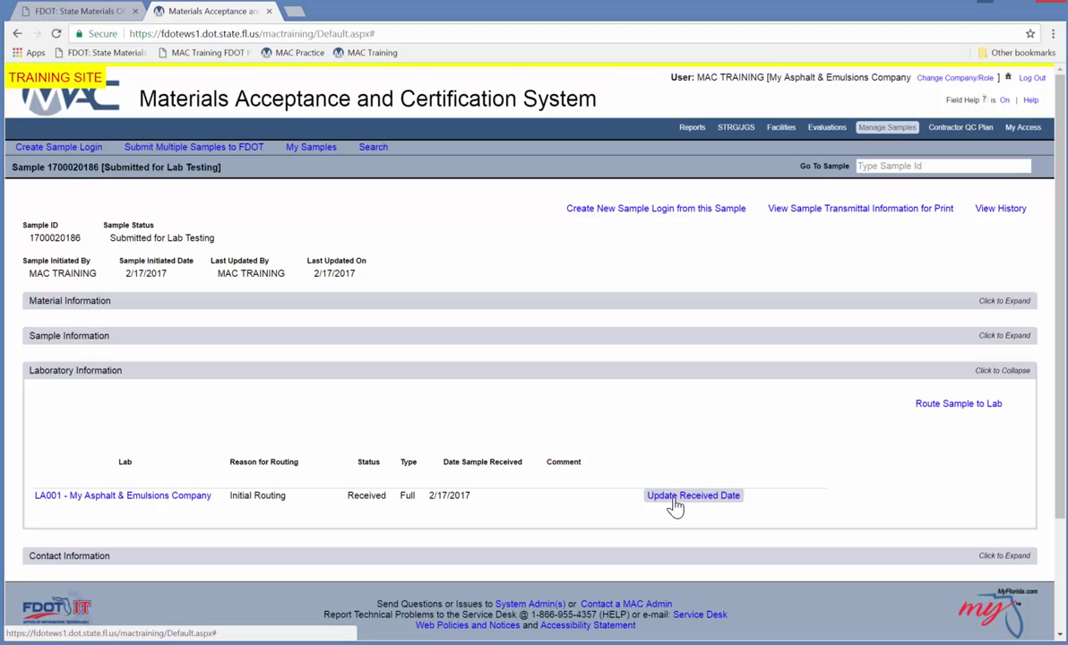
Open the Perform Multiple Tests form from the sample's Associated Tests section.
left_click(624, 377)
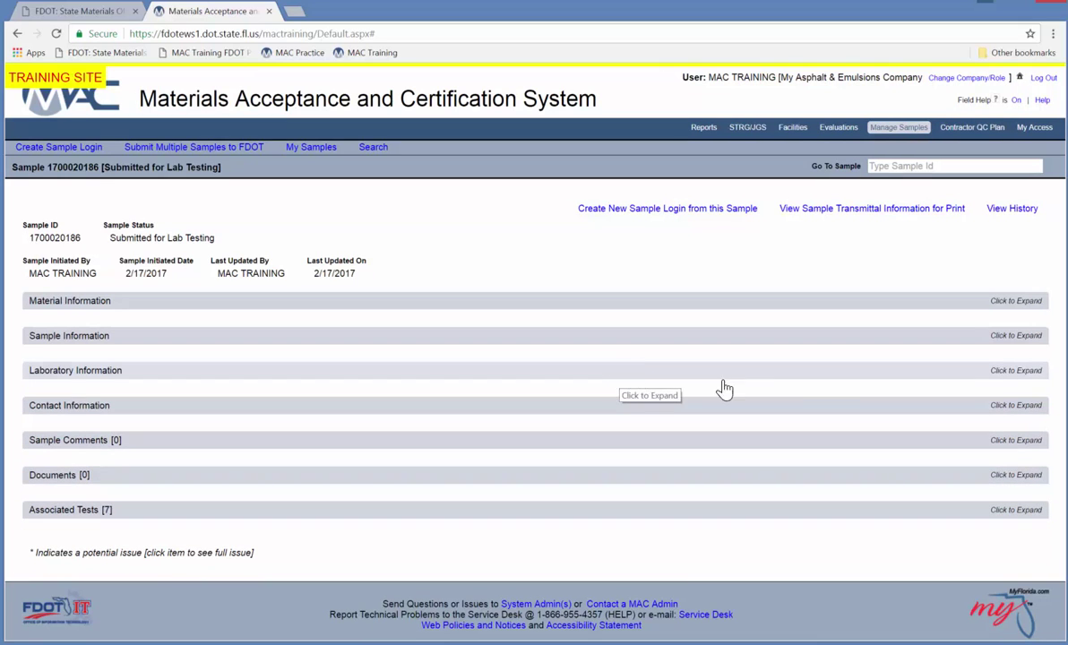
left_click(822, 510)
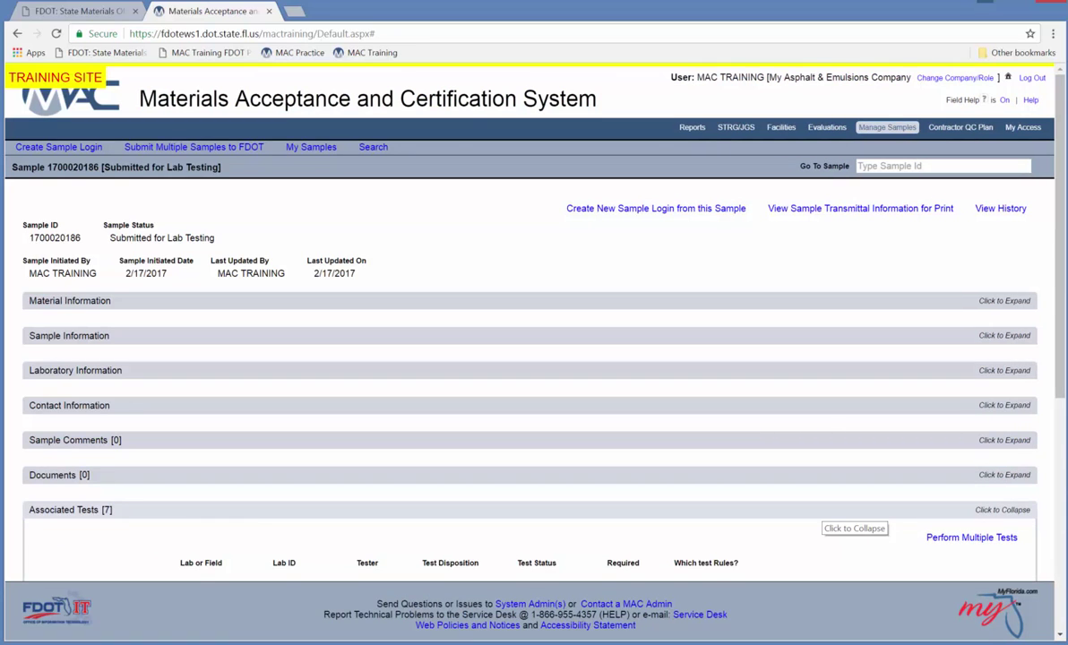
scroll(825, 517, "down", 5)
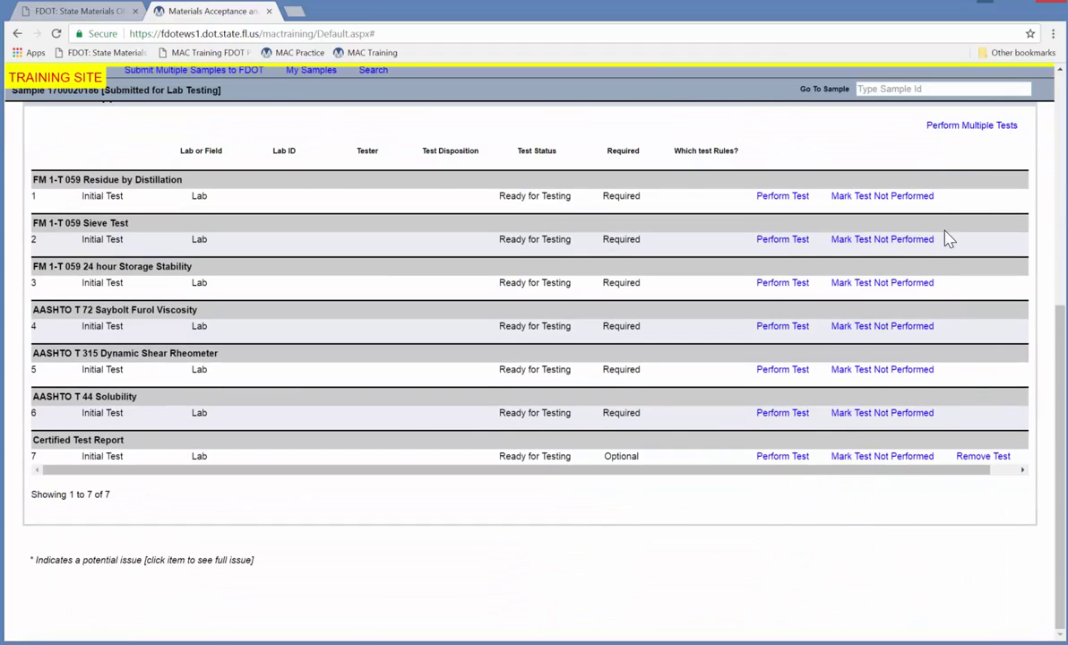
left_click(997, 128)
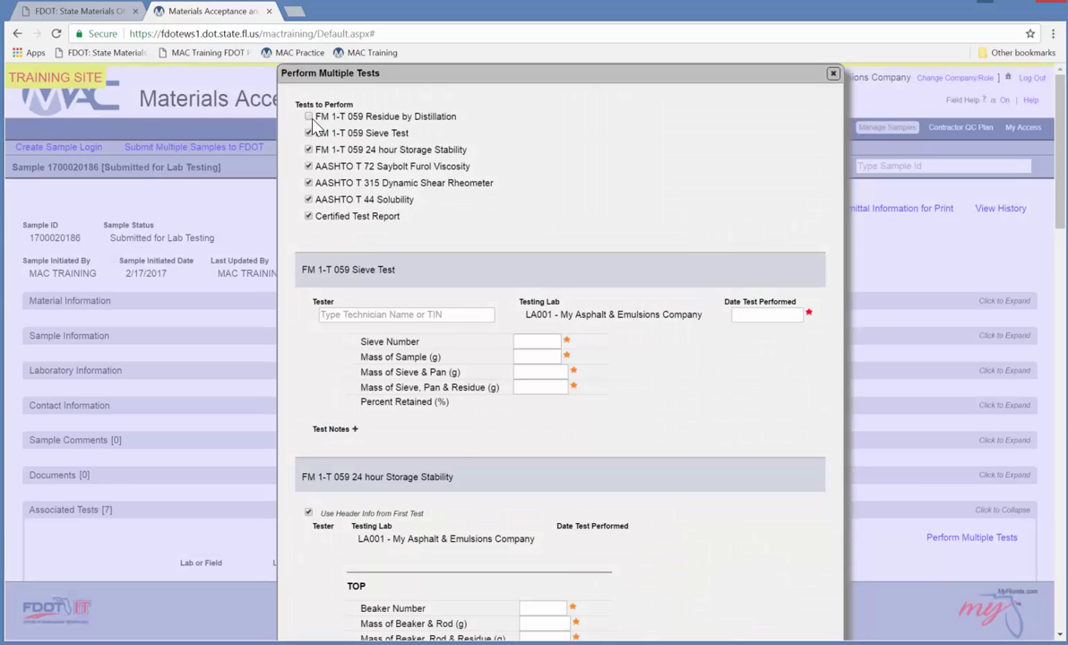
Exclude Residue by Distillation and give the Sieve Test a tester and date 2/17/2017.
left_click(390, 314)
type("John Test D")
key("Down")
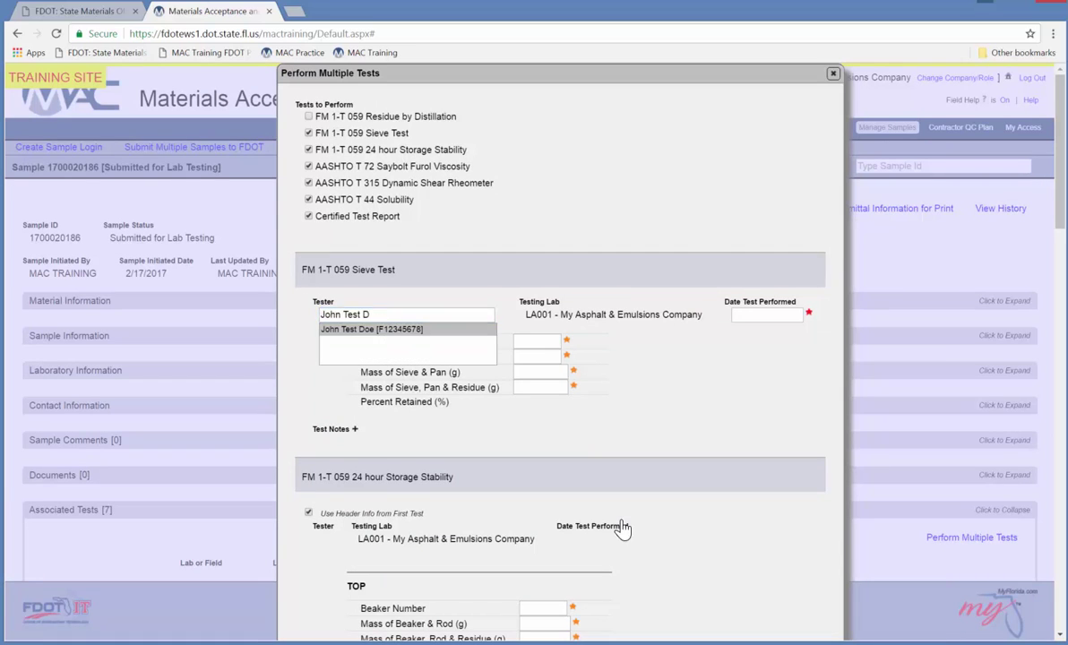
key("Return")
left_click(760, 320)
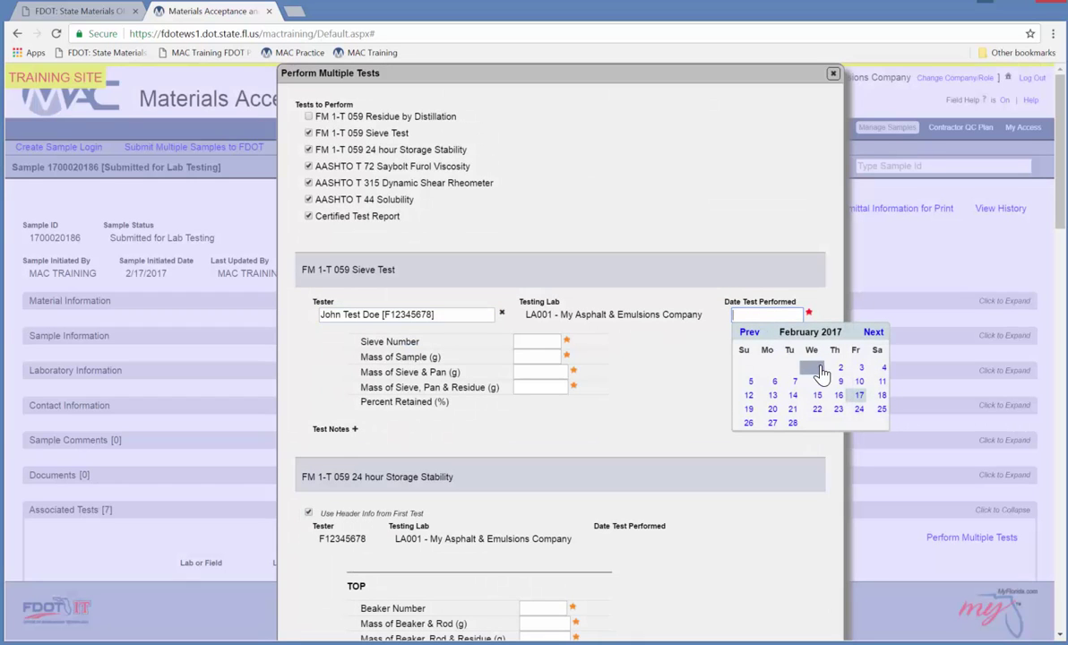
left_click(860, 396)
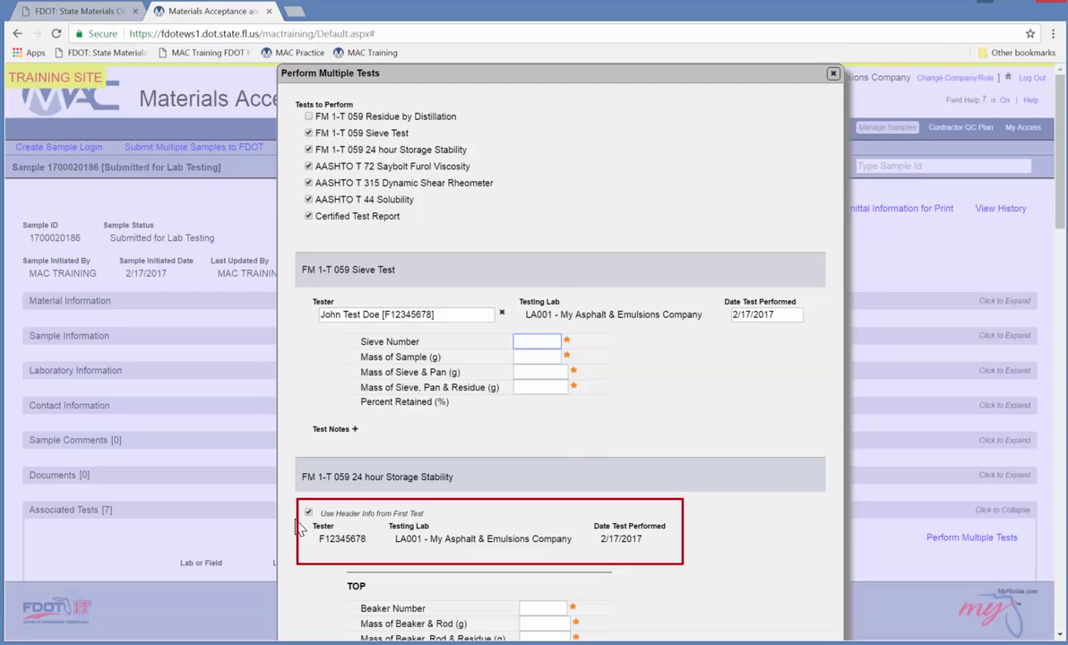
left_click(308, 513)
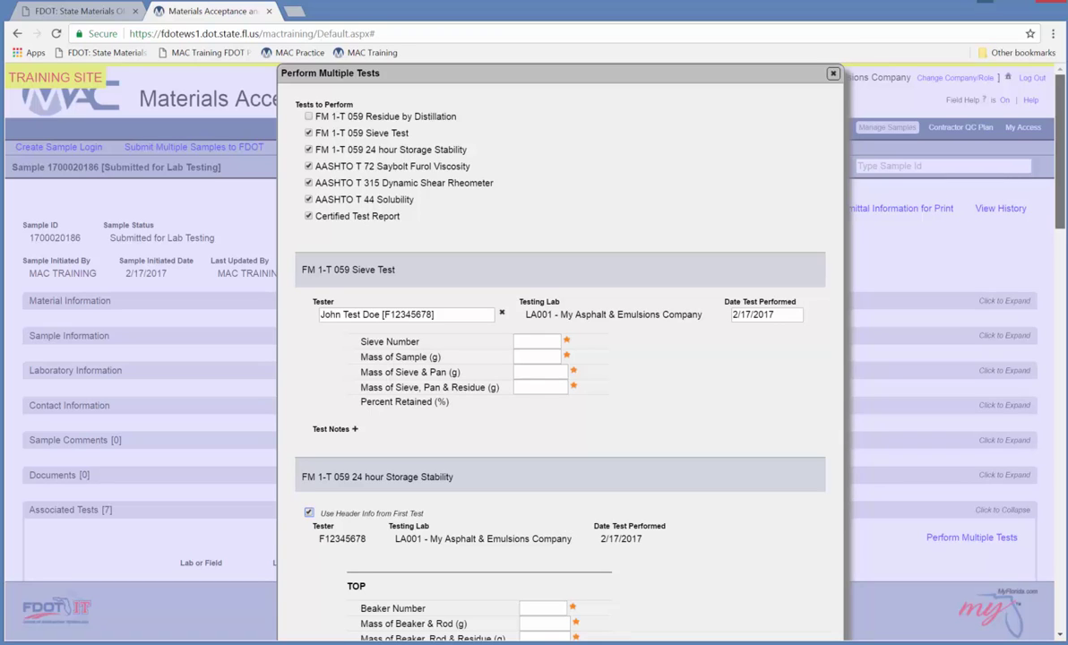
Record the Dynamic Shear Rheometer result as 82 °C and 0.9 kPa G*/sin δ, and save.
scroll(1040, 242, "down", 12)
scroll(1031, 356, "down", 2)
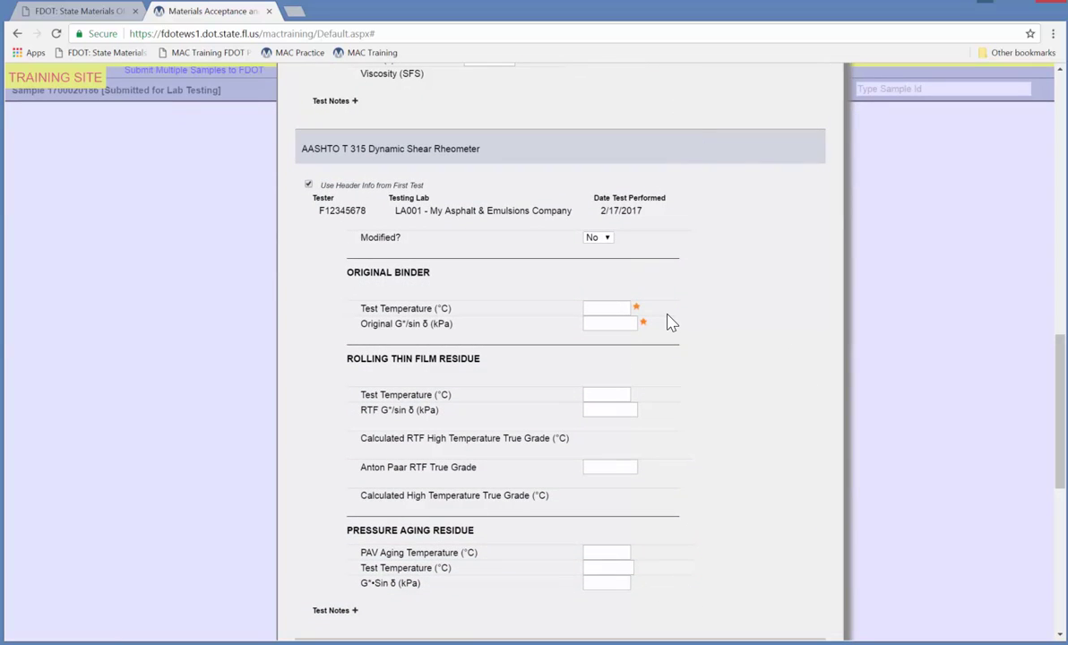
left_click(611, 310)
type("82")
key("Tab")
type("0.9")
key("Tab")
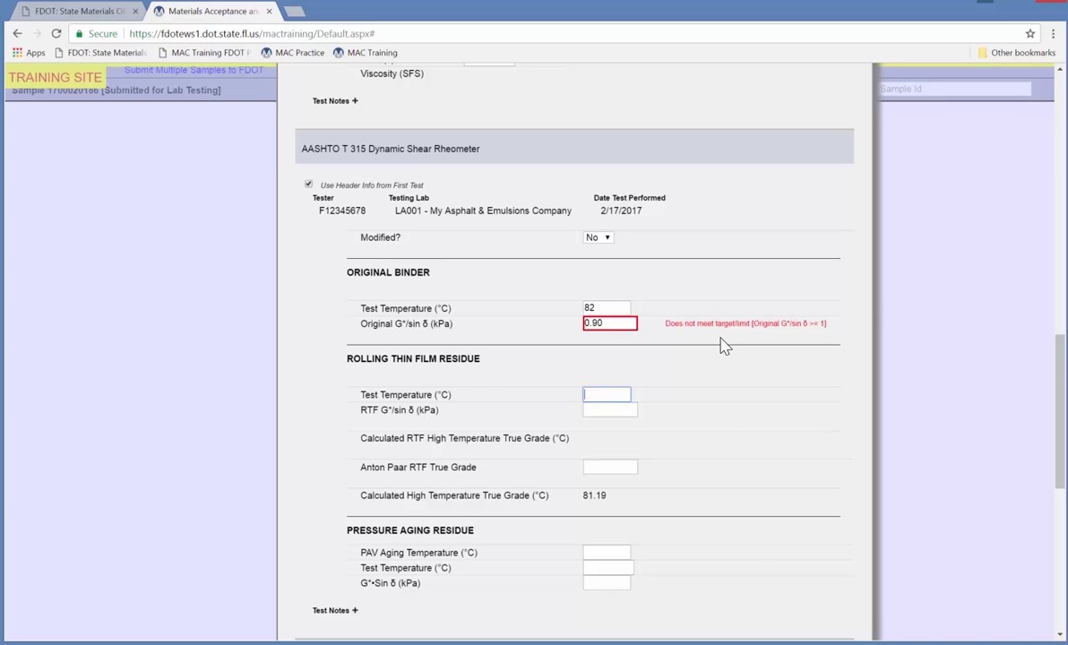
scroll(1063, 375, "down", 10)
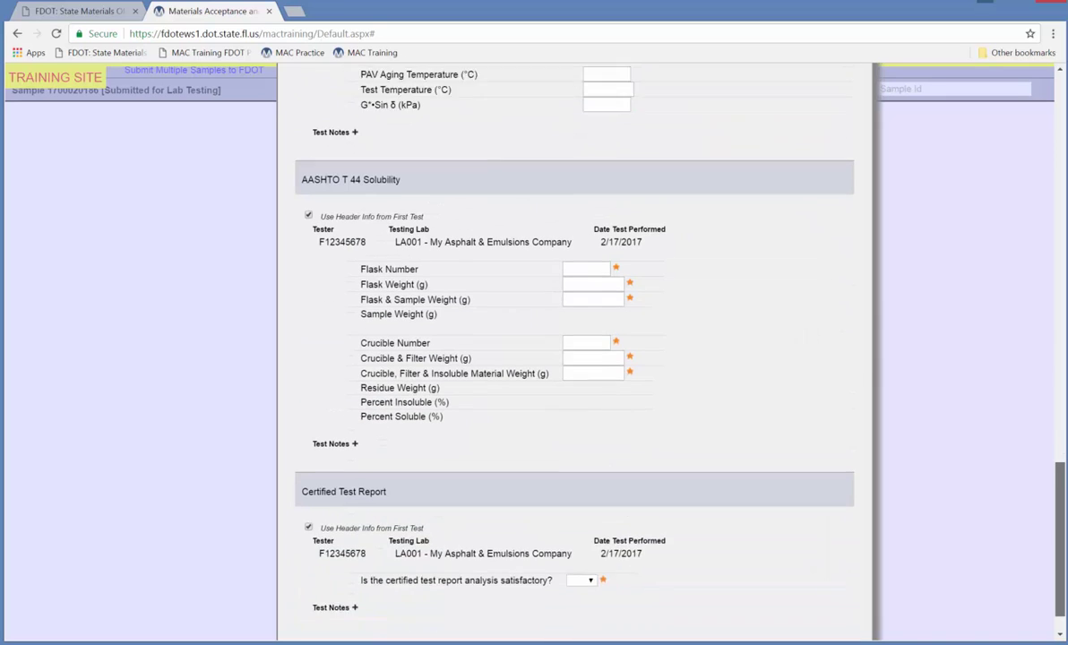
left_click(572, 613)
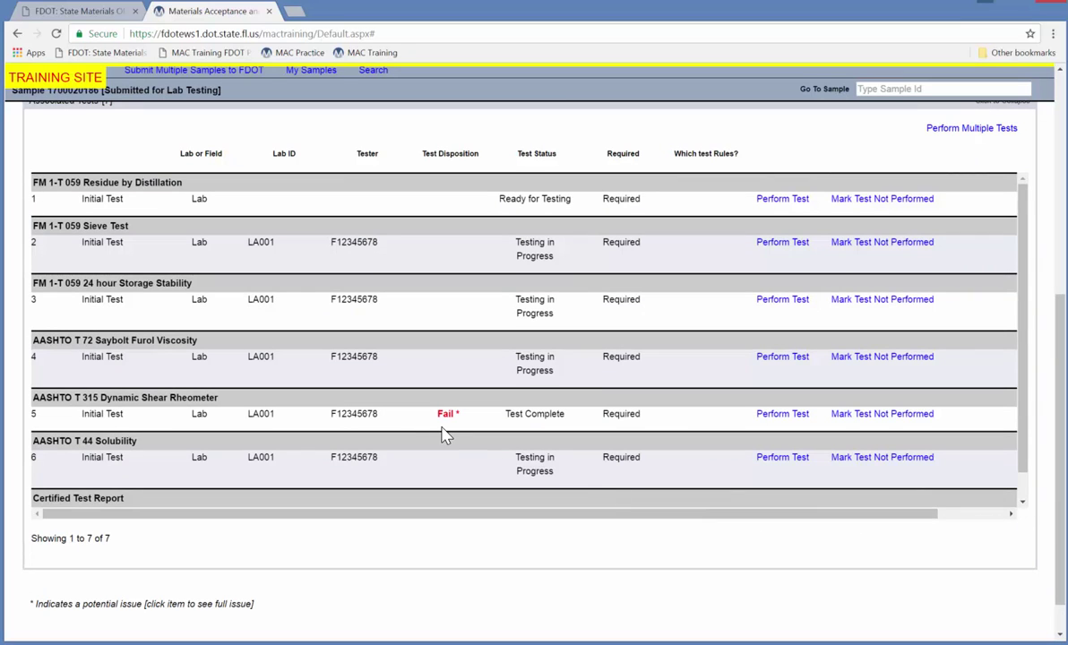
Reopen the Dynamic Shear Rheometer test, change temperature to 78 and G*/sin δ to 1.1, and save.
left_click(768, 419)
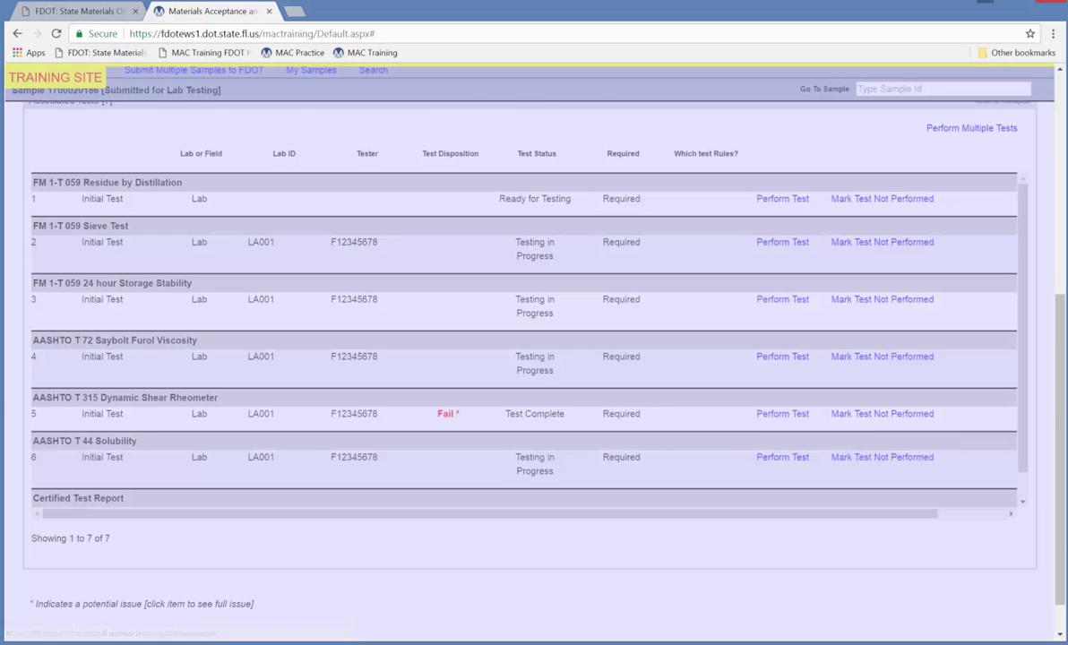
scroll(1058, 500, "down", 3)
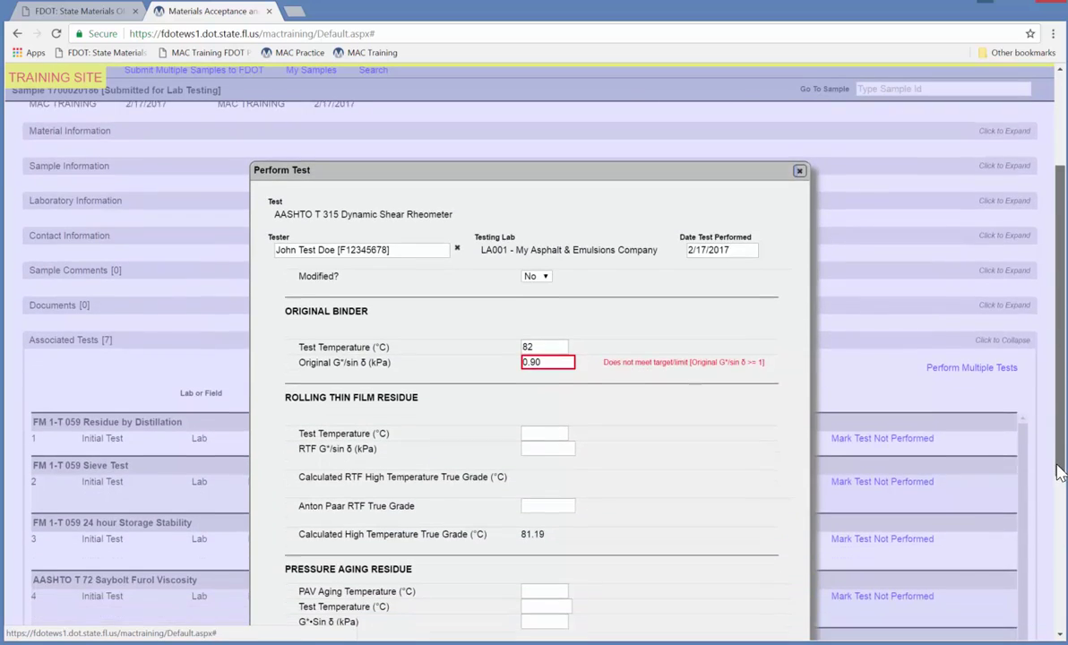
scroll(1057, 499, "down", 1)
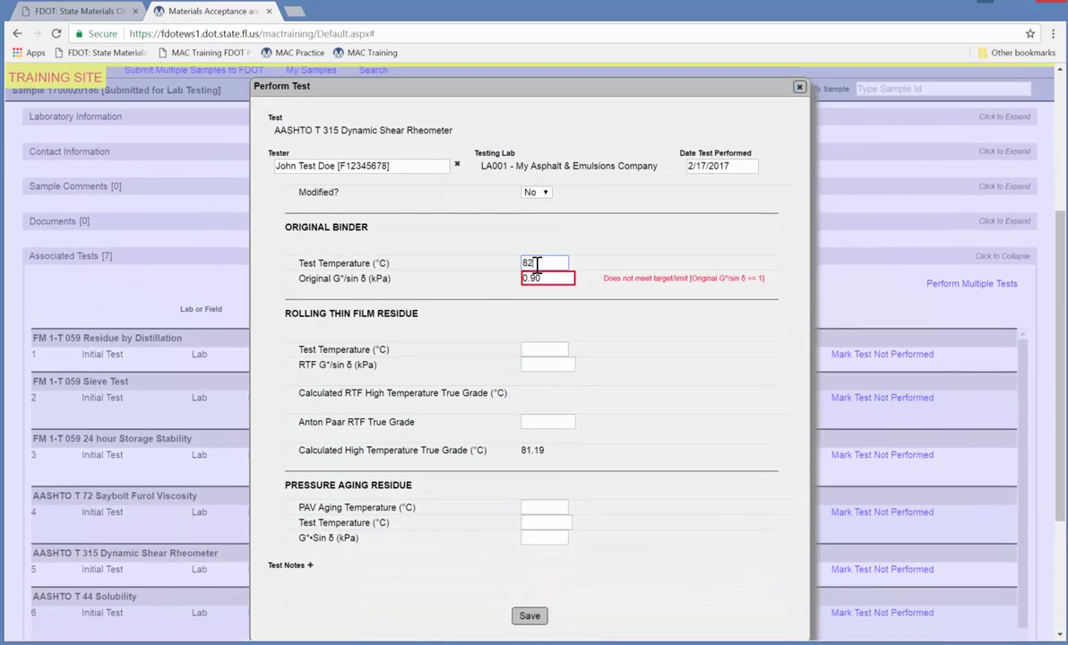
double_click(535, 262)
type("78")
double_click(524, 279)
key("BackSpace")
type("1.1")
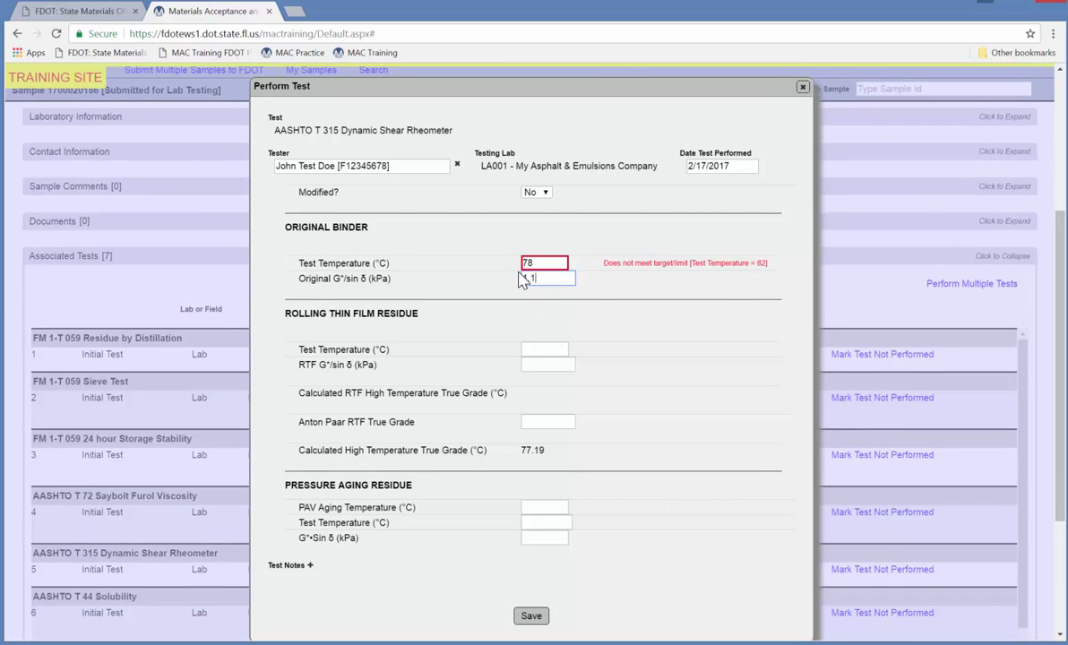
left_click(1000, 472)
left_click(531, 616)
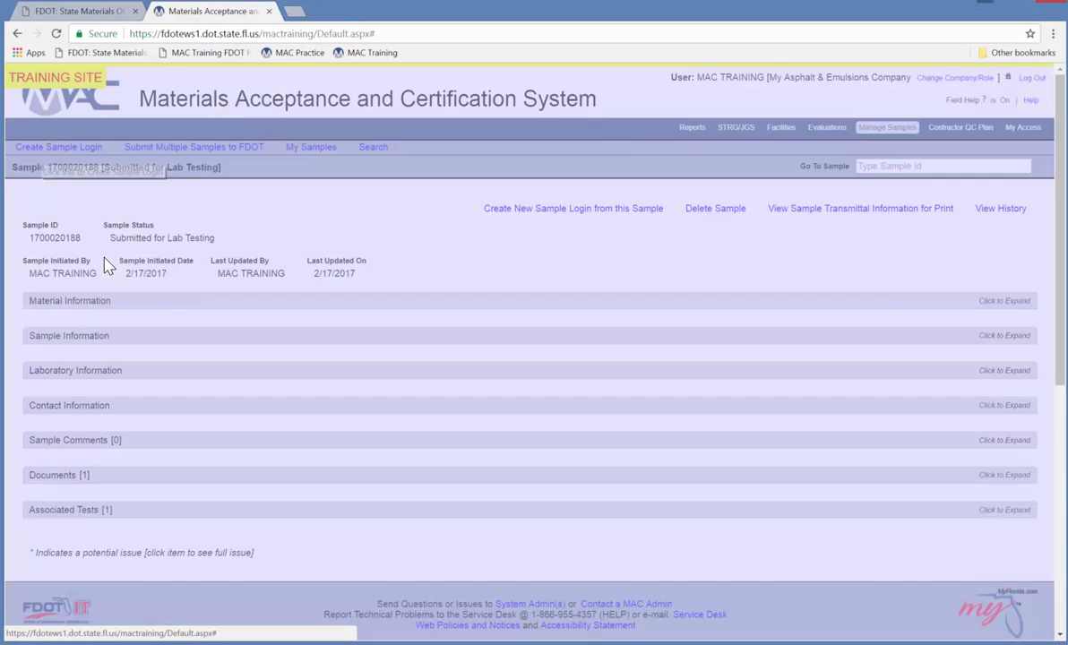
Start a Program sample login for 919 Ground Tire Rubber using the APL MAC spec.
left_click(53, 147)
left_click(231, 187)
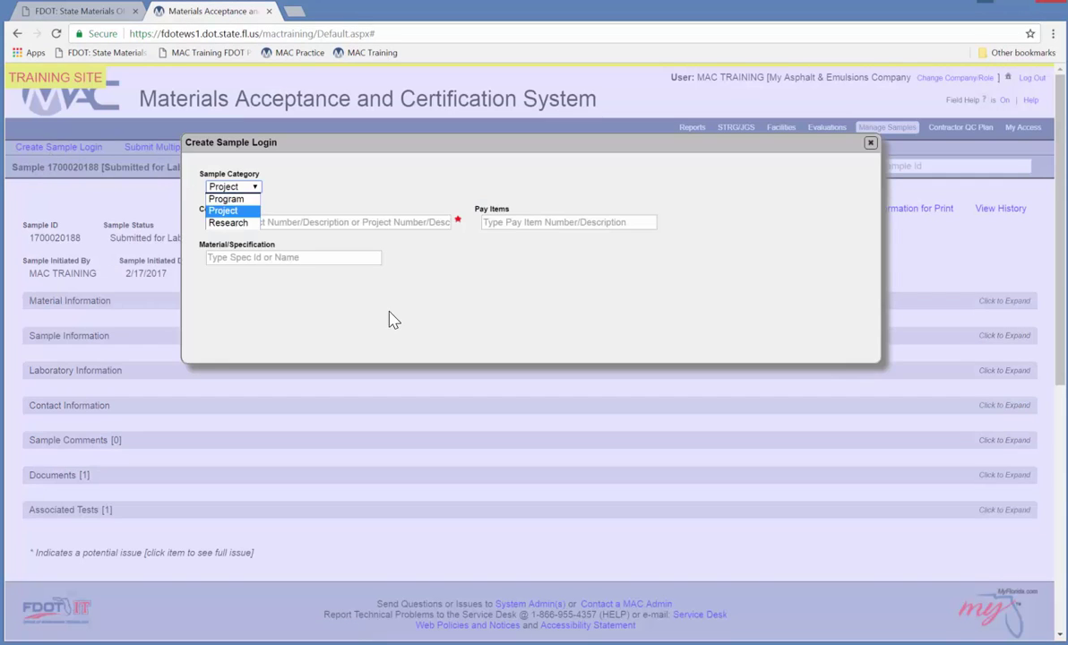
left_click(229, 199)
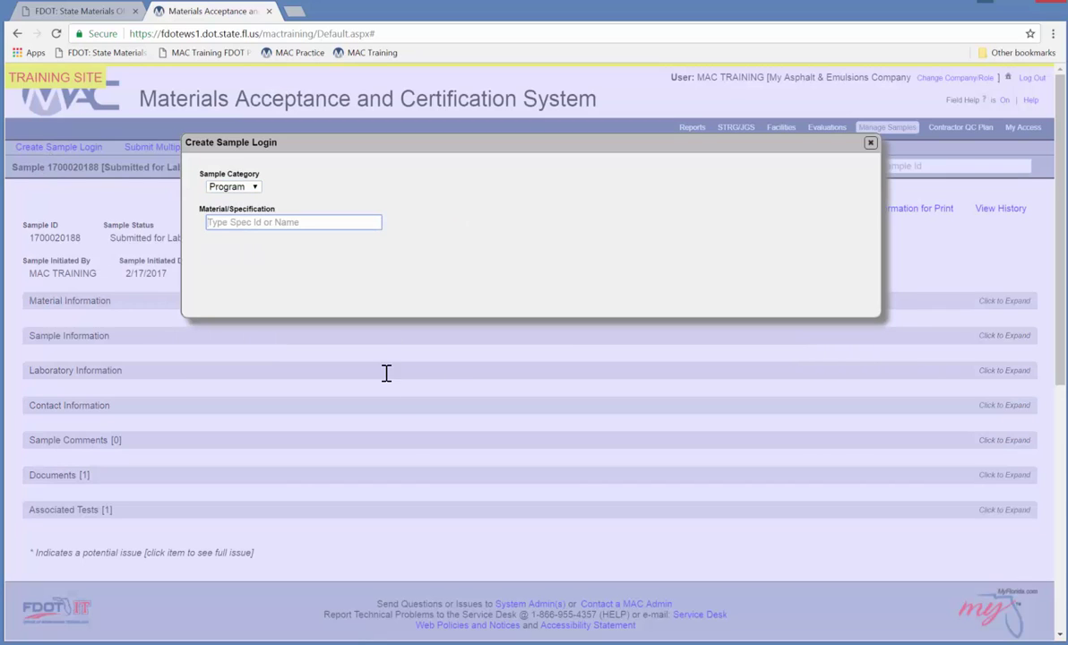
type("919")
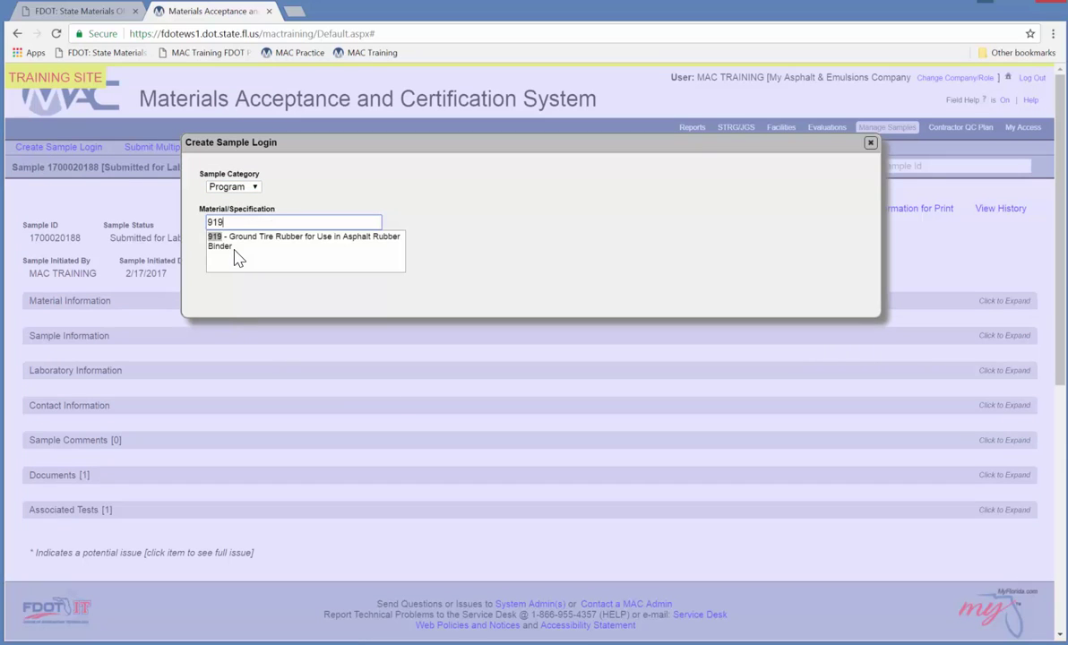
left_click(238, 255)
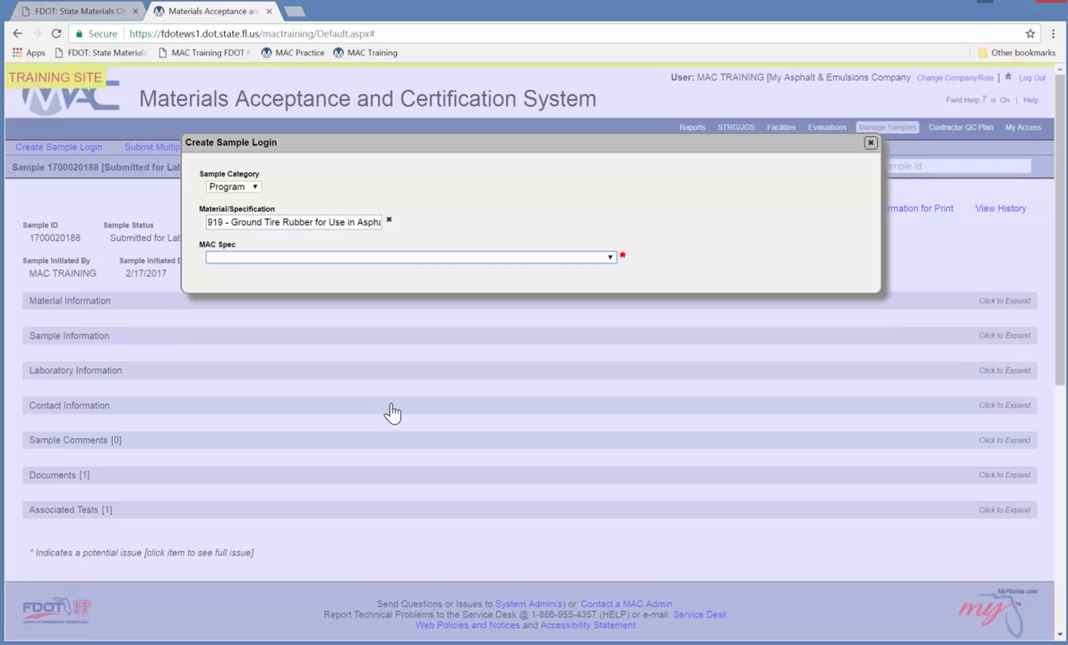
left_click(238, 263)
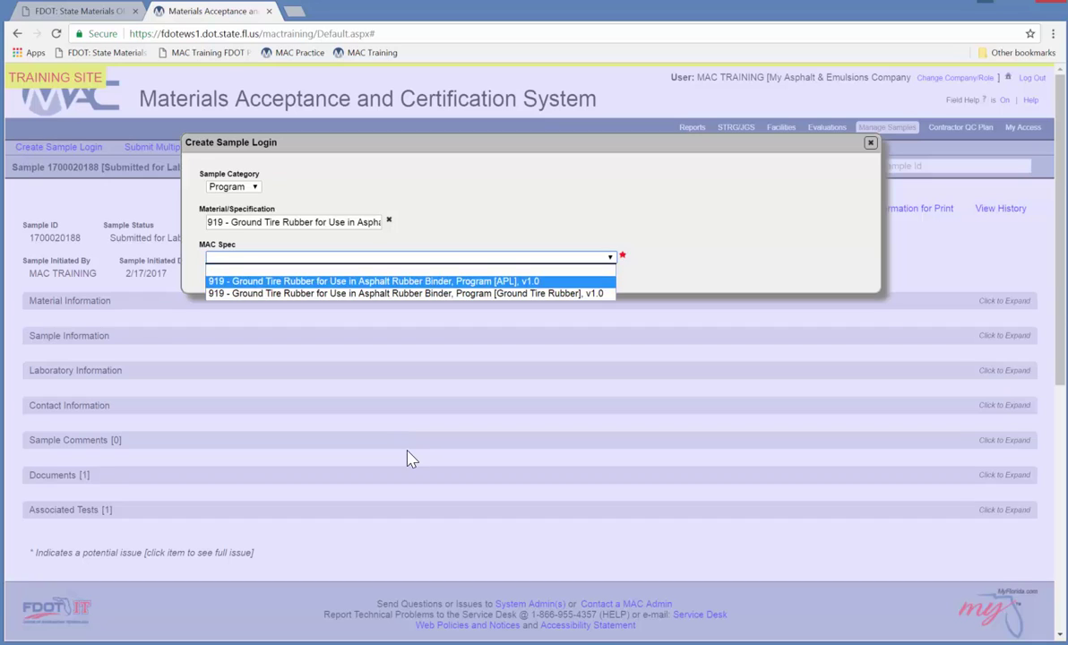
key("Return")
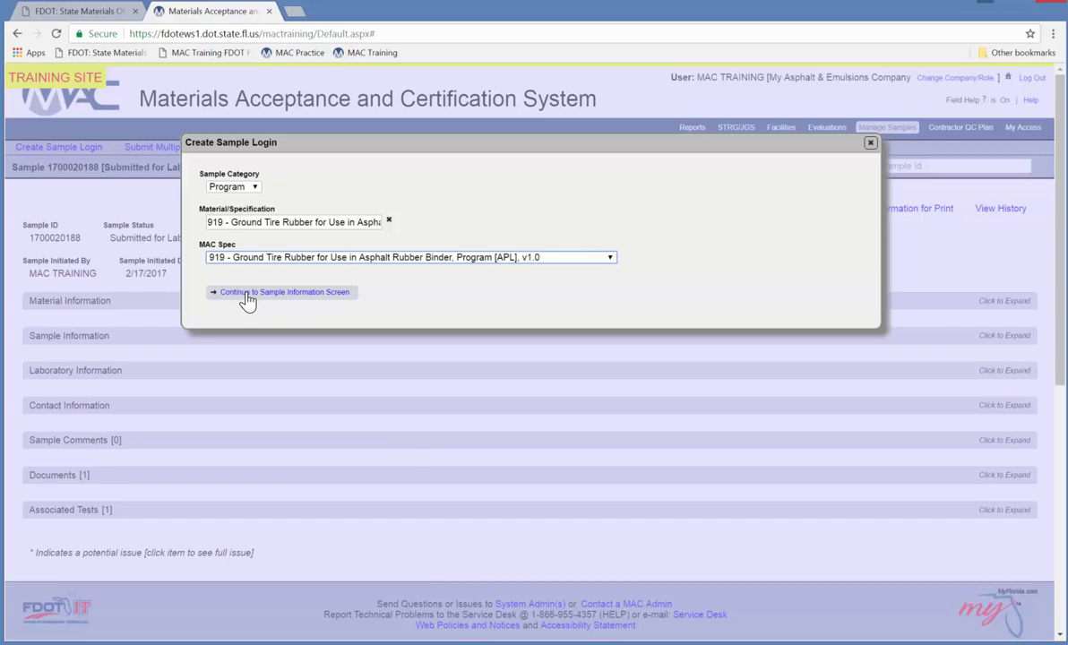
left_click(245, 295)
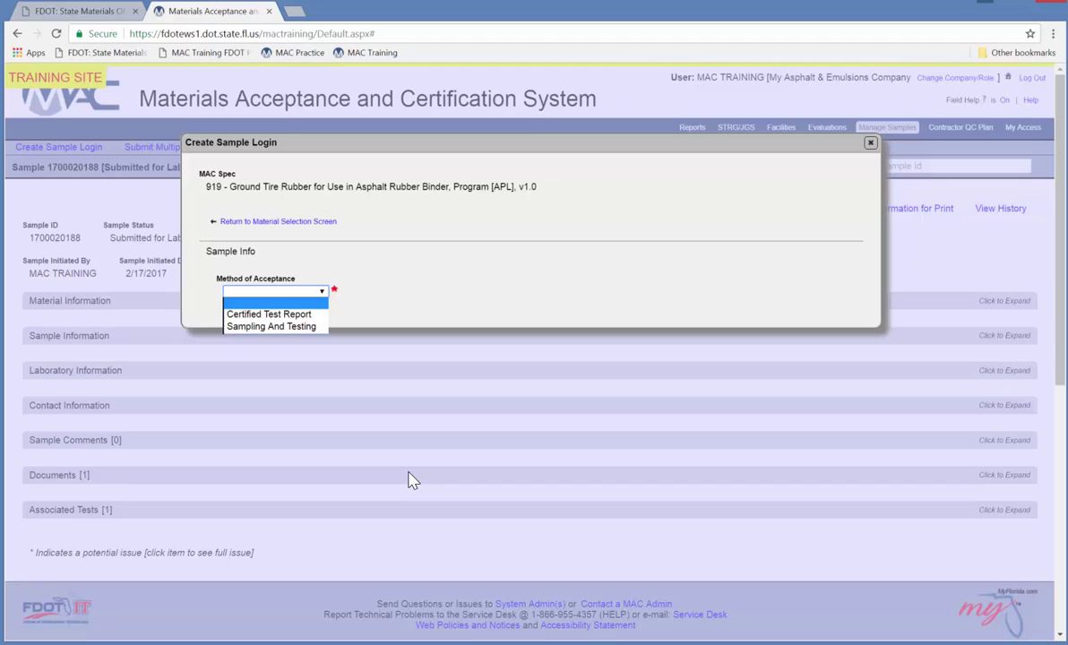
Set acceptance to Certified Test Report and category Pelletized / Ecorphalt.
left_click(269, 314)
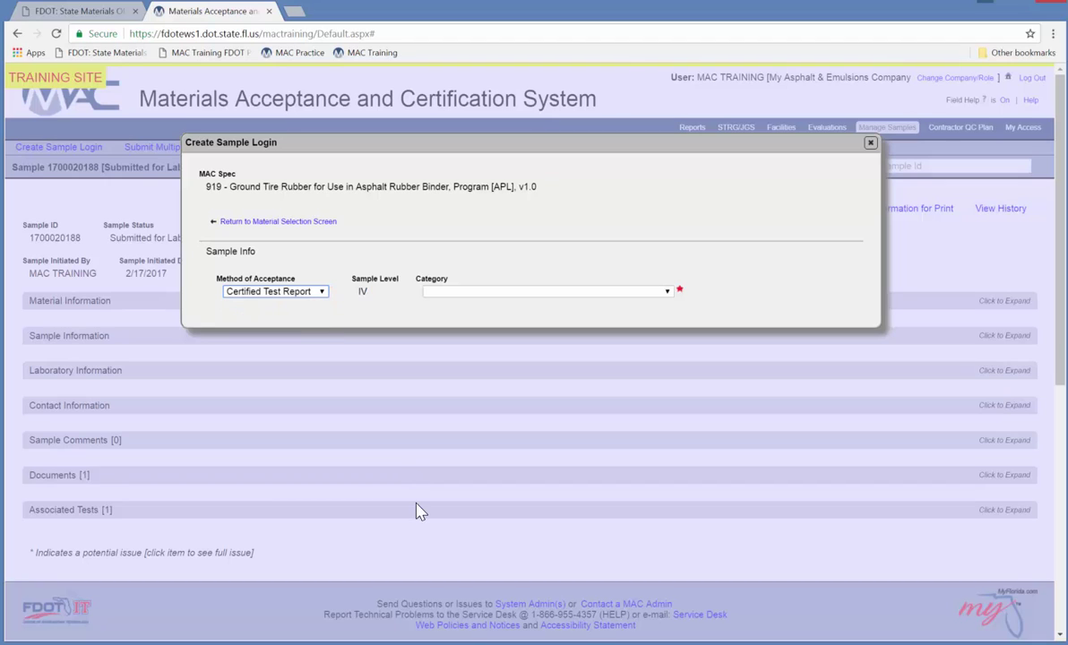
left_click(453, 292)
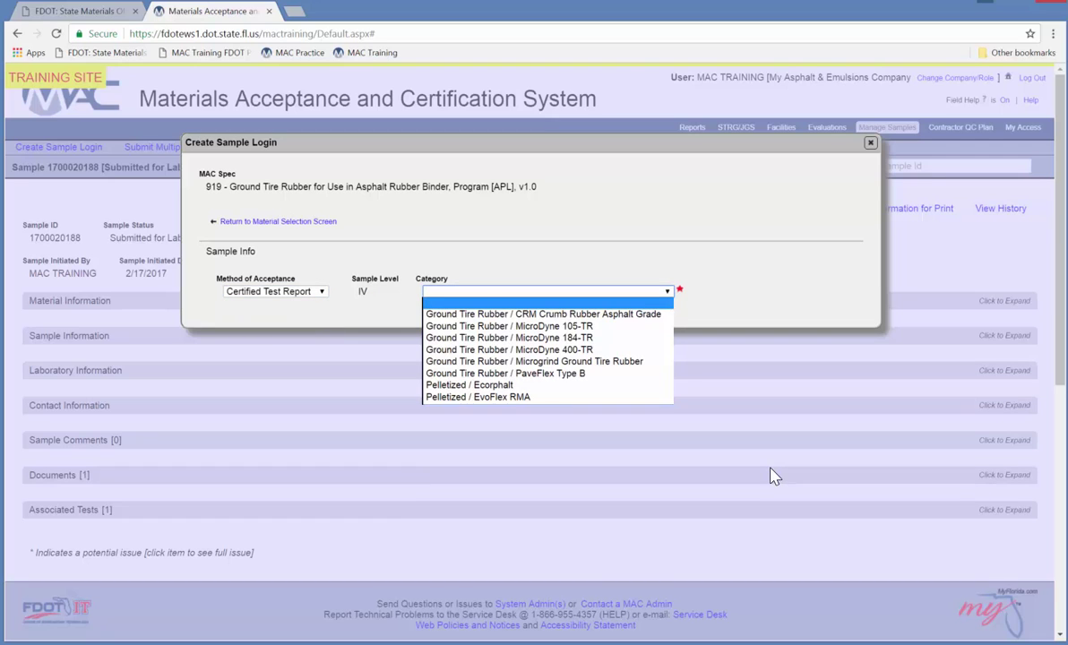
left_click(473, 385)
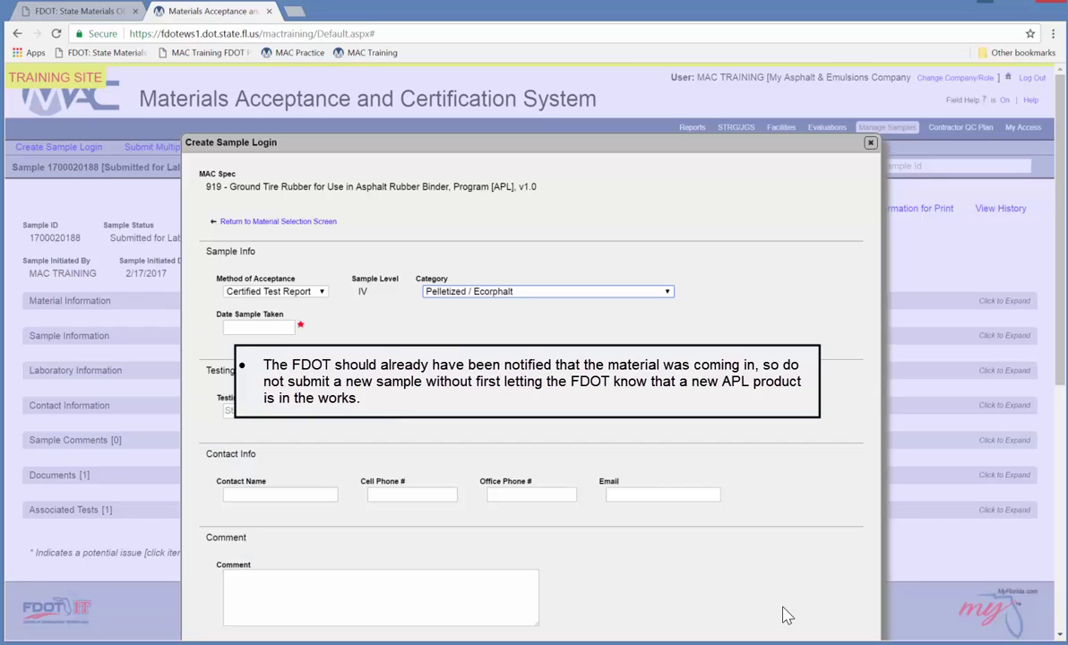
Set sample date 2/17/2017, lab DSM001 - State Materials Office, and the contact's name, phone and e-mail.
left_click(260, 328)
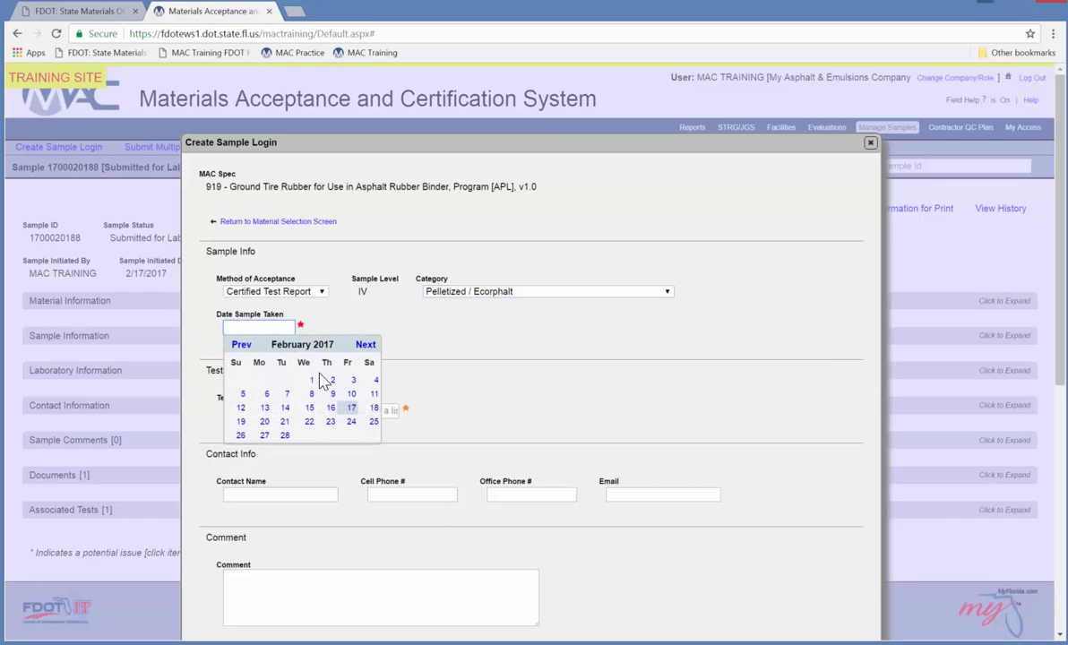
left_click(351, 408)
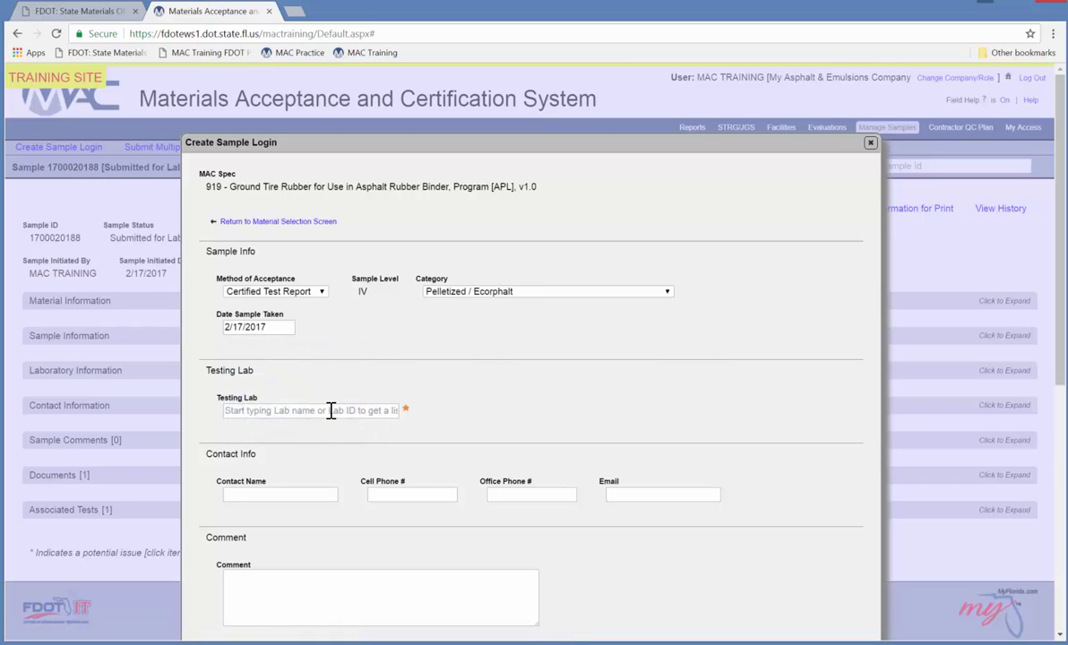
left_click(331, 411)
type("DSM")
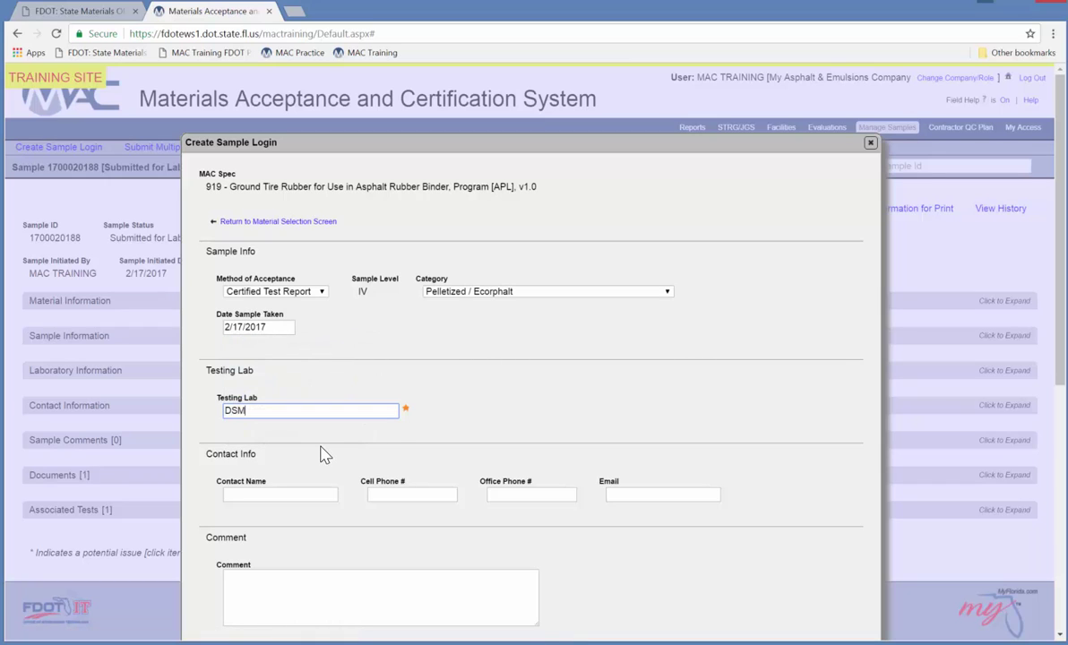
left_click(345, 423)
left_click(279, 497)
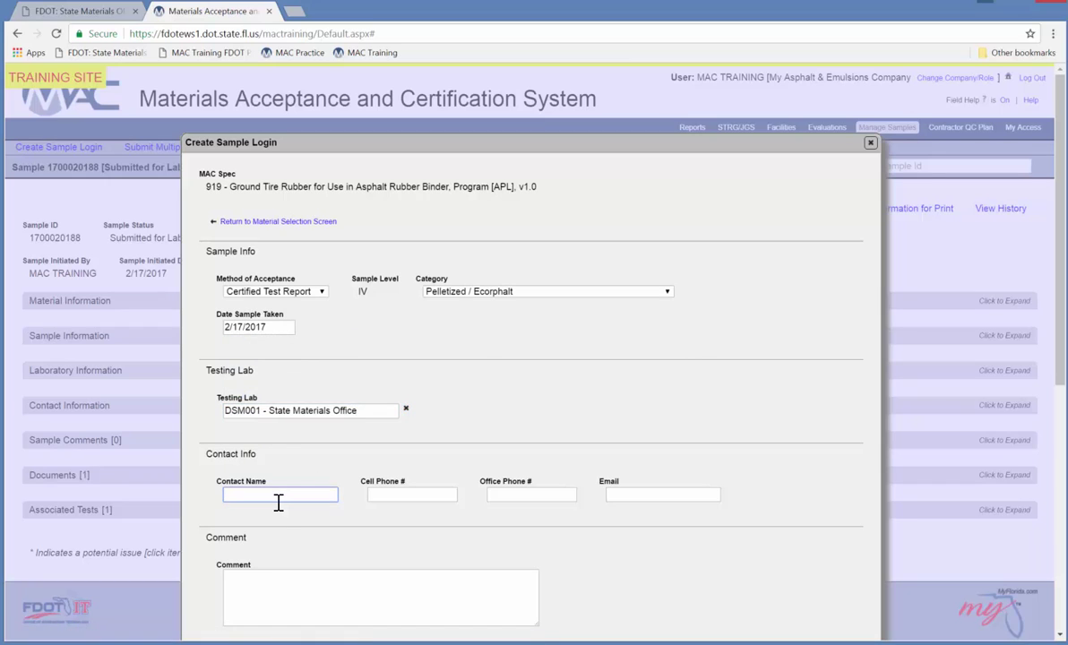
type("Mac Training")
left_click(385, 497)
type("1111111111")
left_click(663, 495)
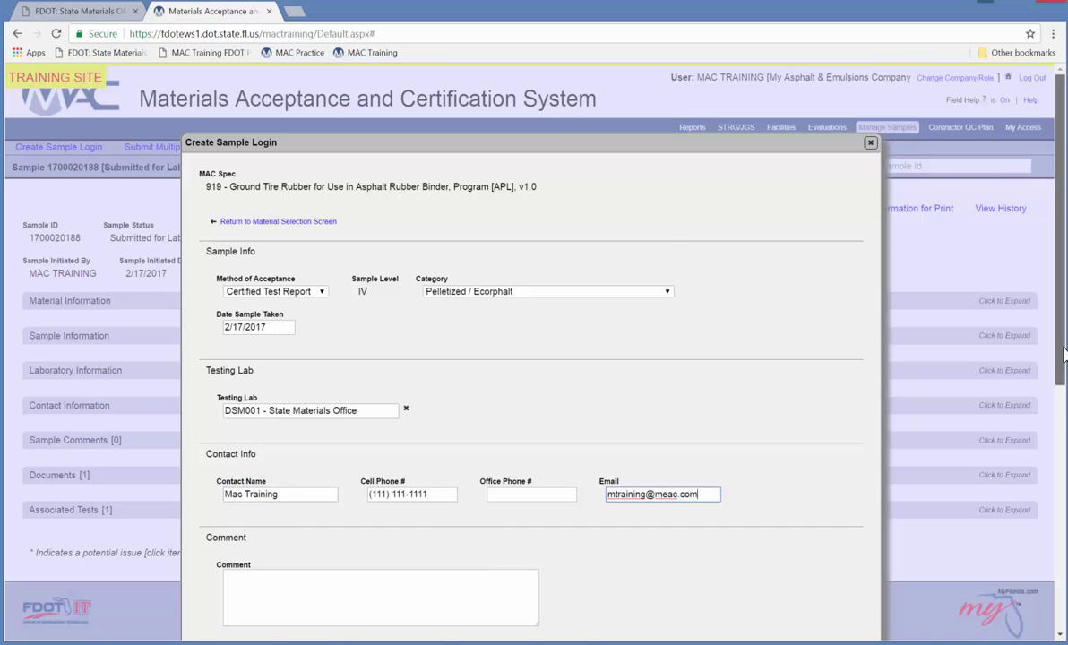
left_click_drag(1060, 354, 1061, 498)
Attach CertifiedTestReport.pdf, save and submit the sample, and view its lab routing.
left_click(251, 442)
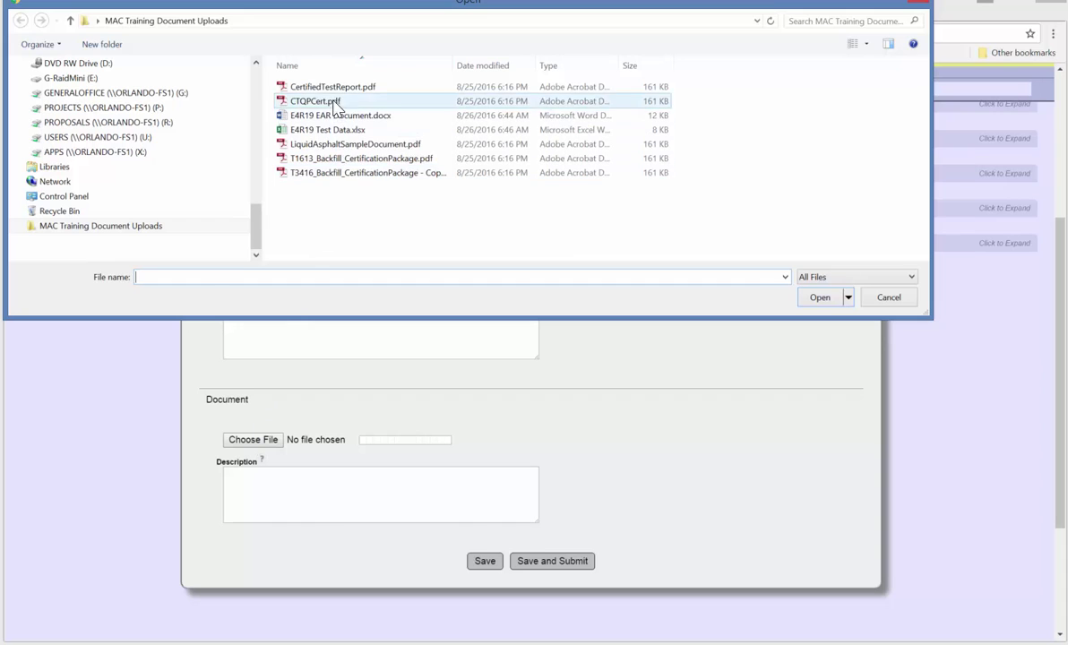
left_click(332, 87)
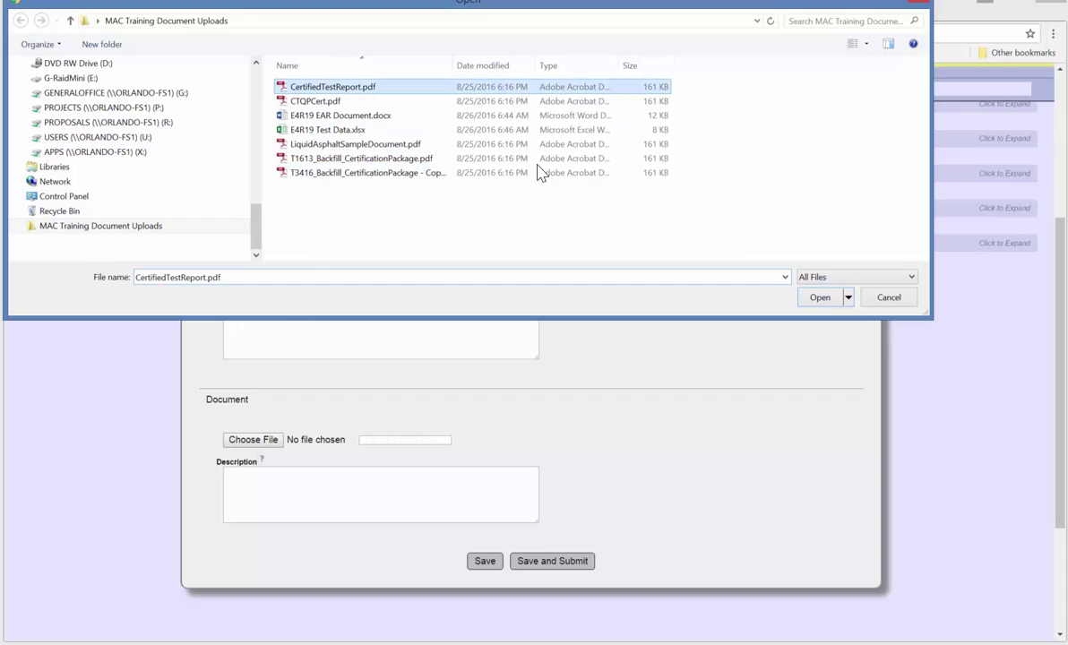
left_click(820, 297)
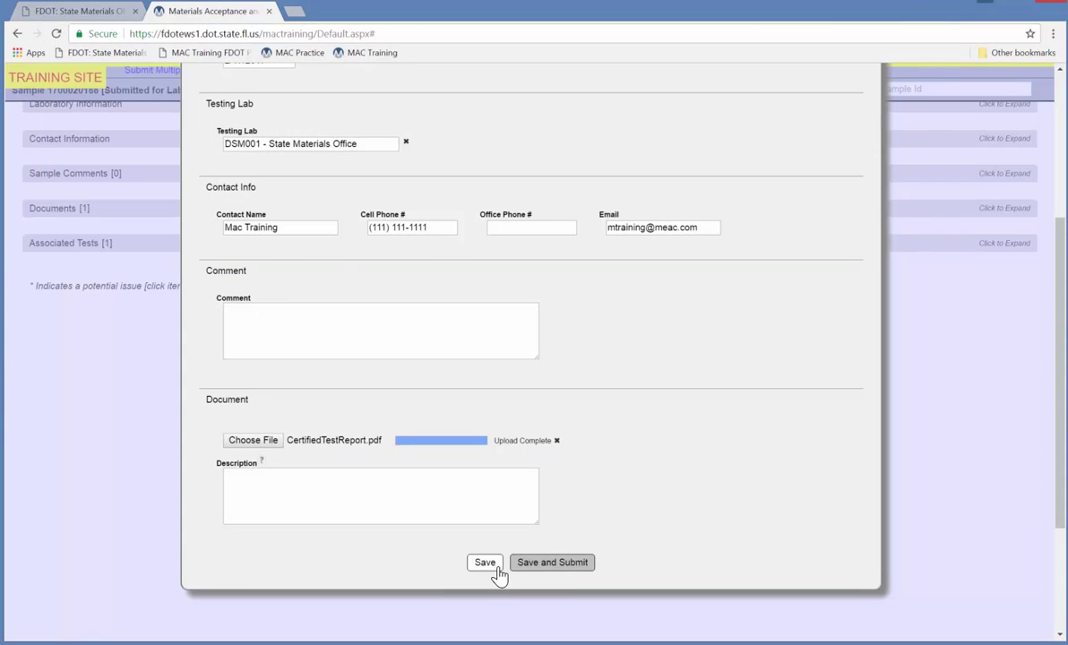
left_click(535, 564)
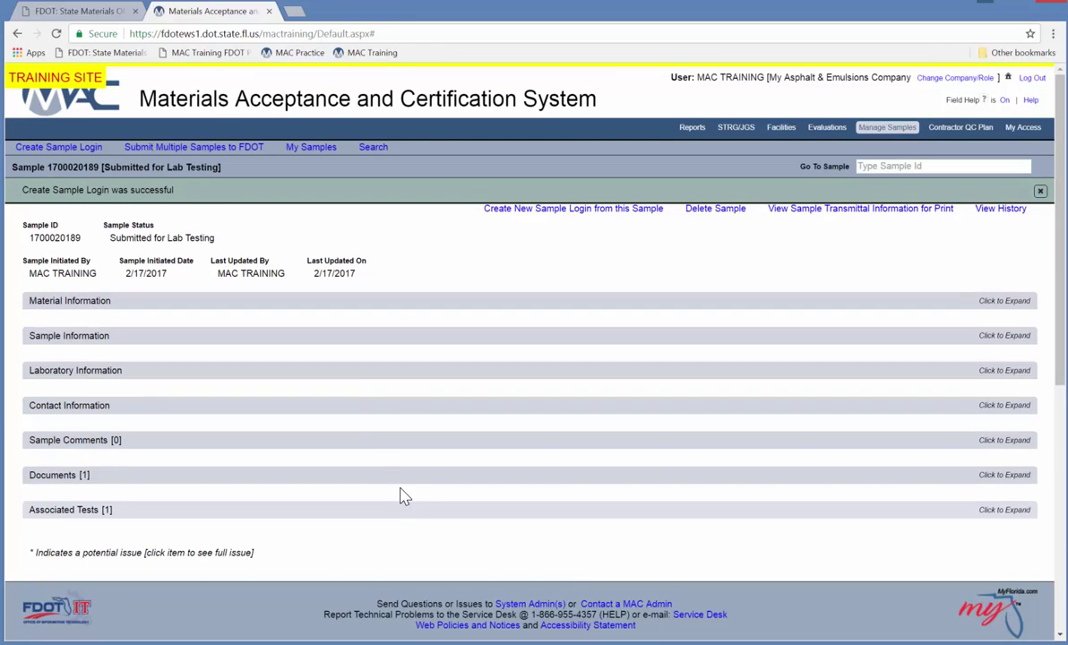
left_click(337, 371)
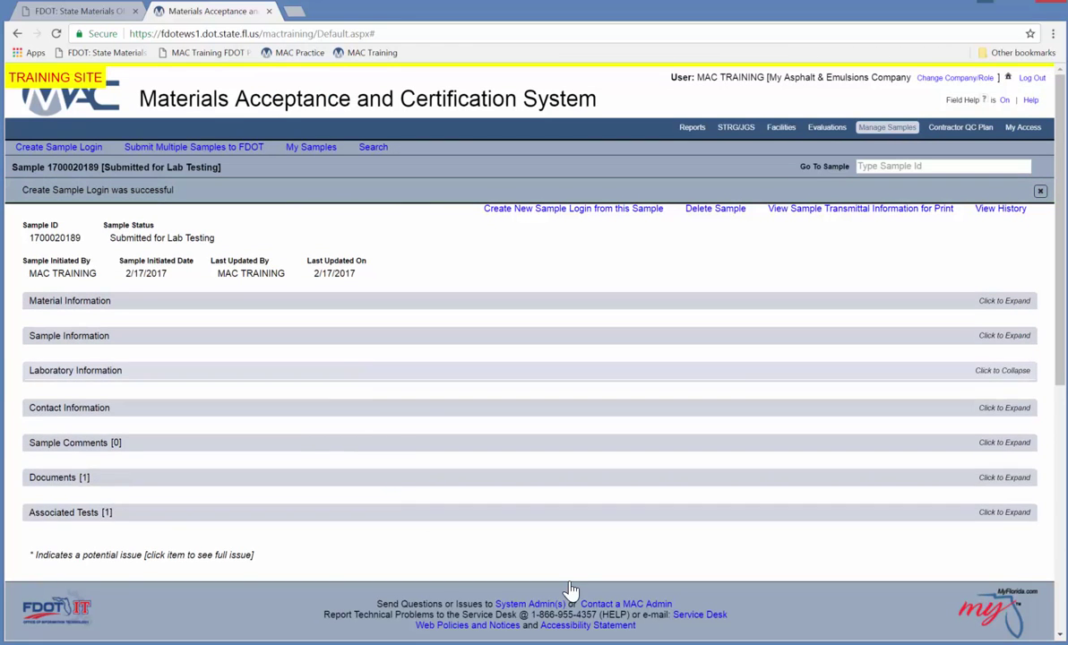
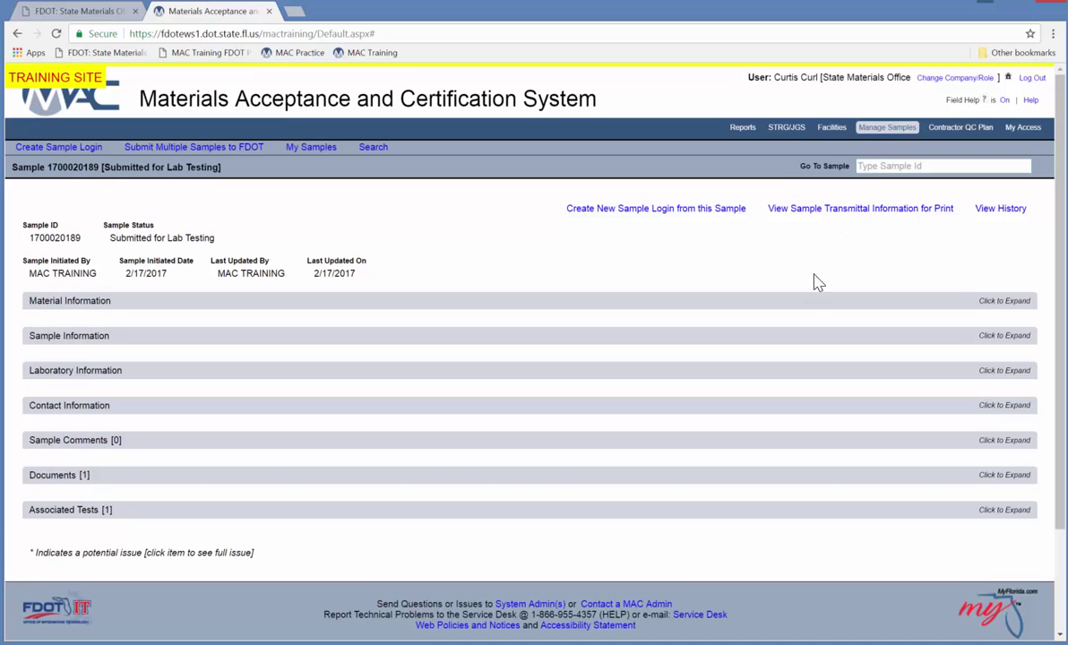
left_click(681, 372)
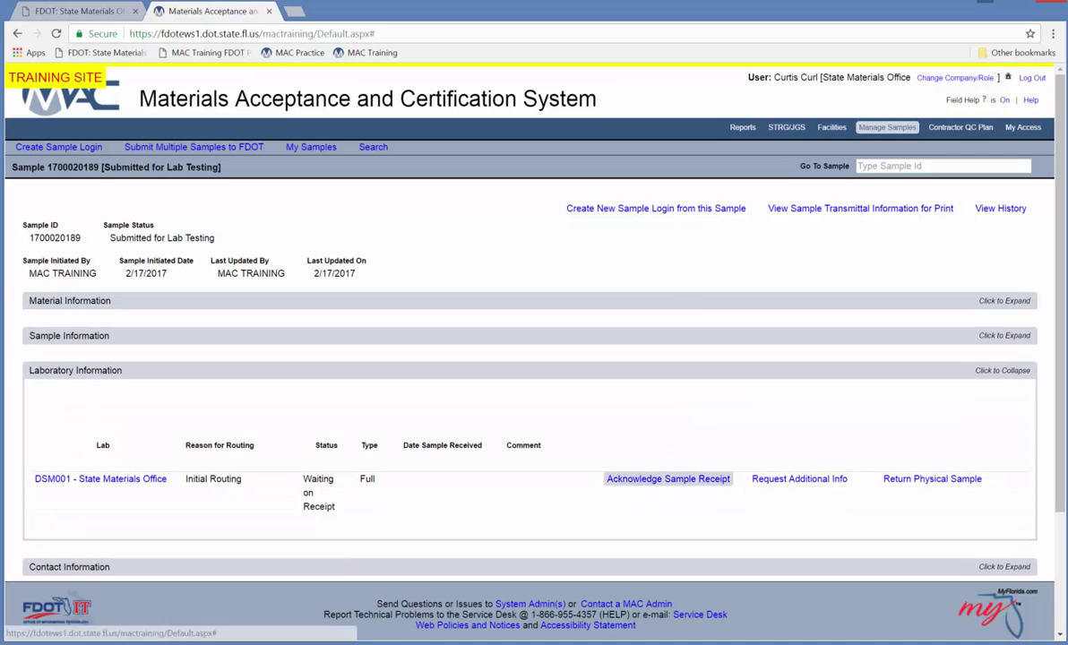
left_click(669, 478)
left_click(413, 306)
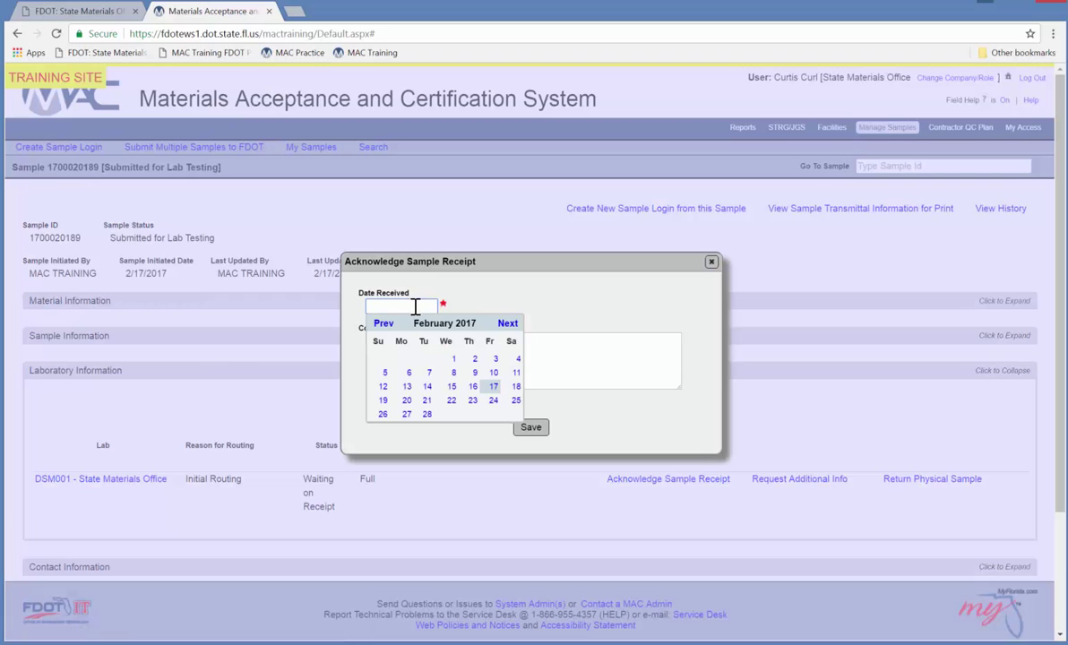
left_click(494, 387)
left_click(531, 427)
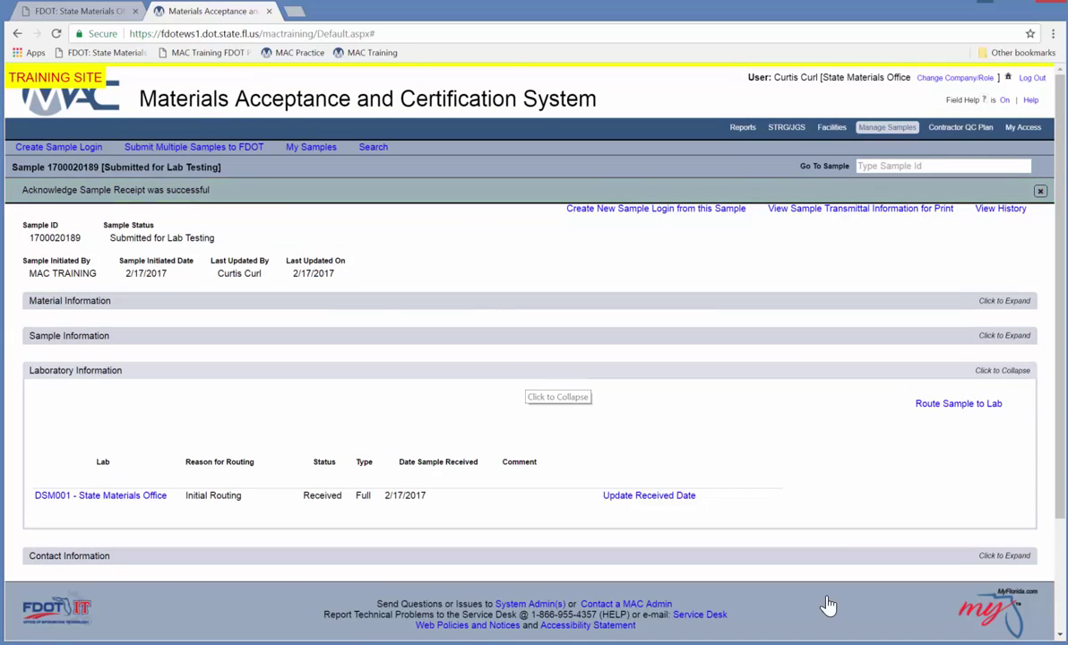
left_click(529, 377)
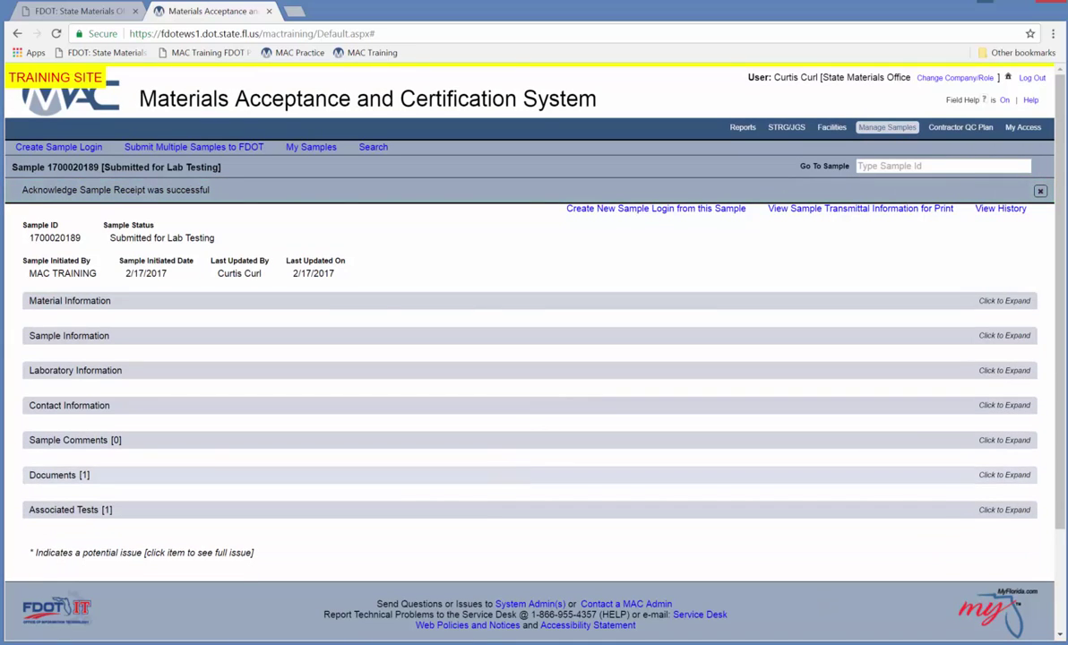
Review the sample's attached documents, then expand its associated tests.
left_click(501, 479)
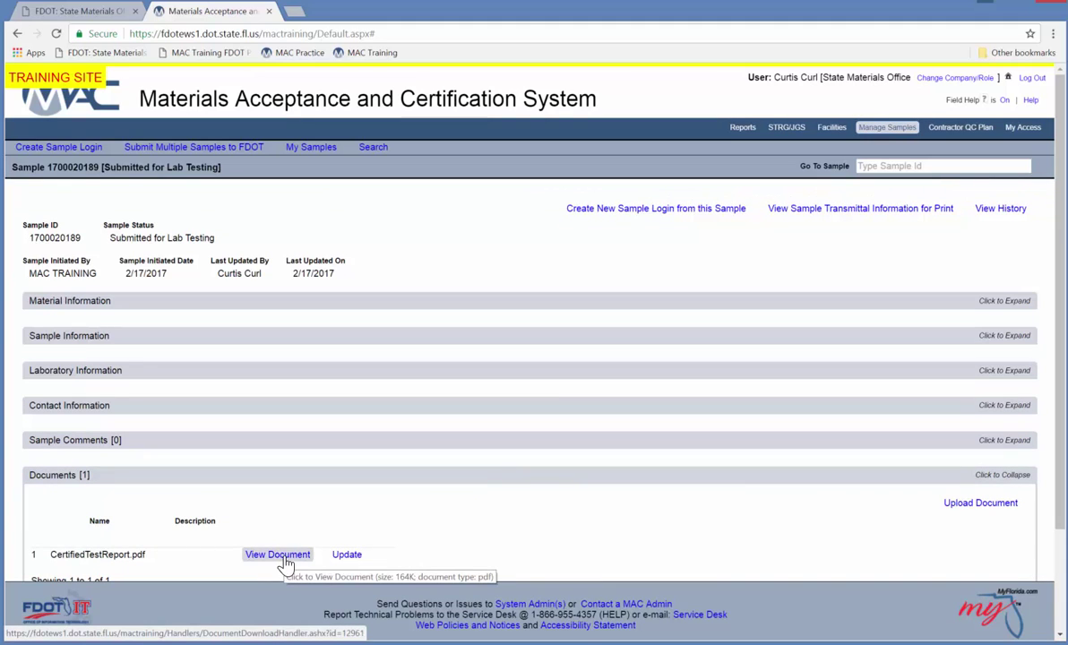
left_click(457, 475)
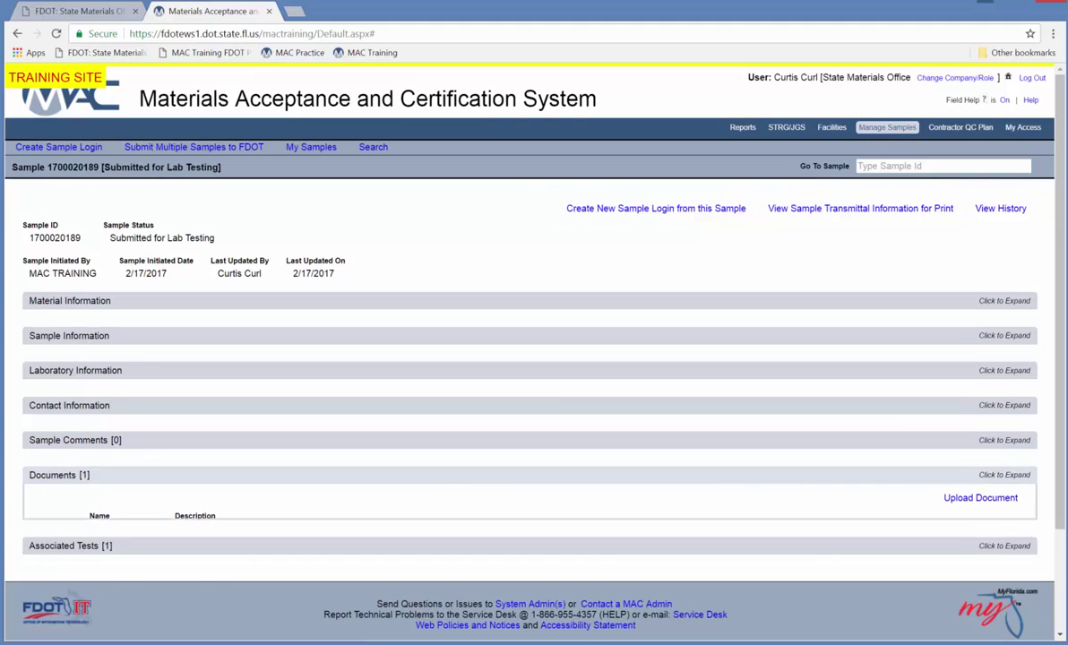
left_click(476, 510)
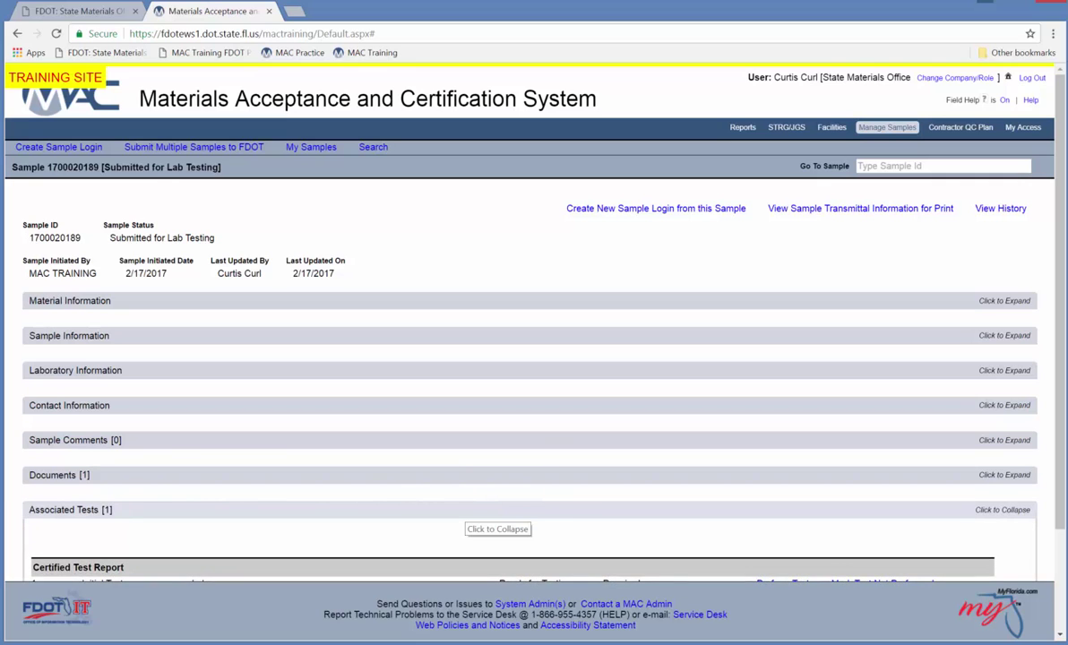
scroll(466, 514, "down", 2)
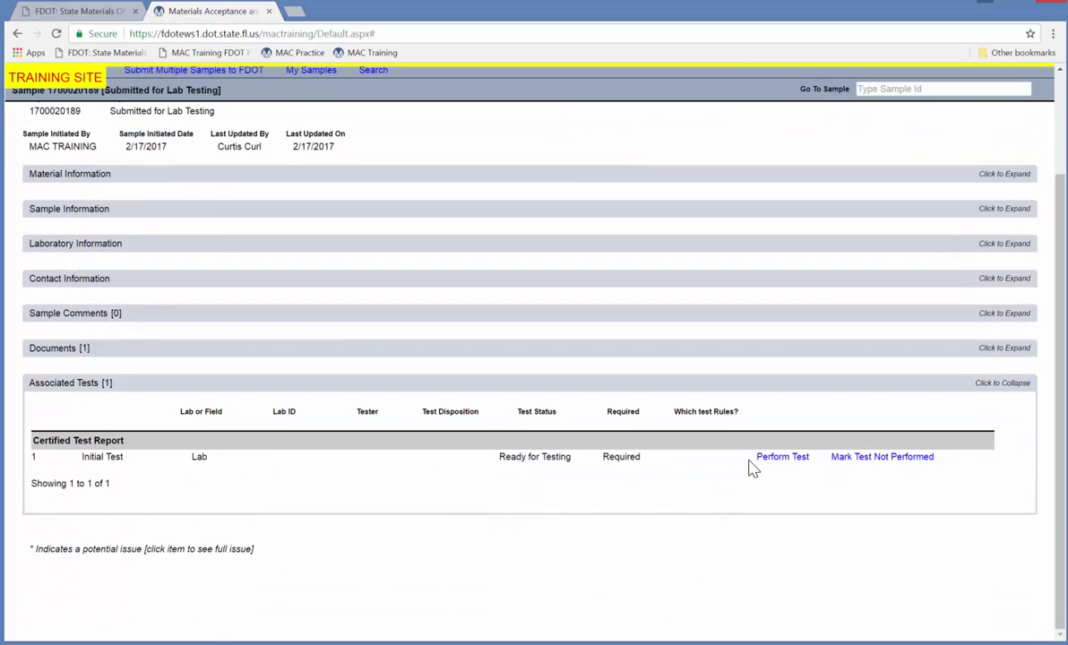
Record the Certified Test Report as performed by the technician on 2/17/2017, satisfactory Yes.
left_click(782, 457)
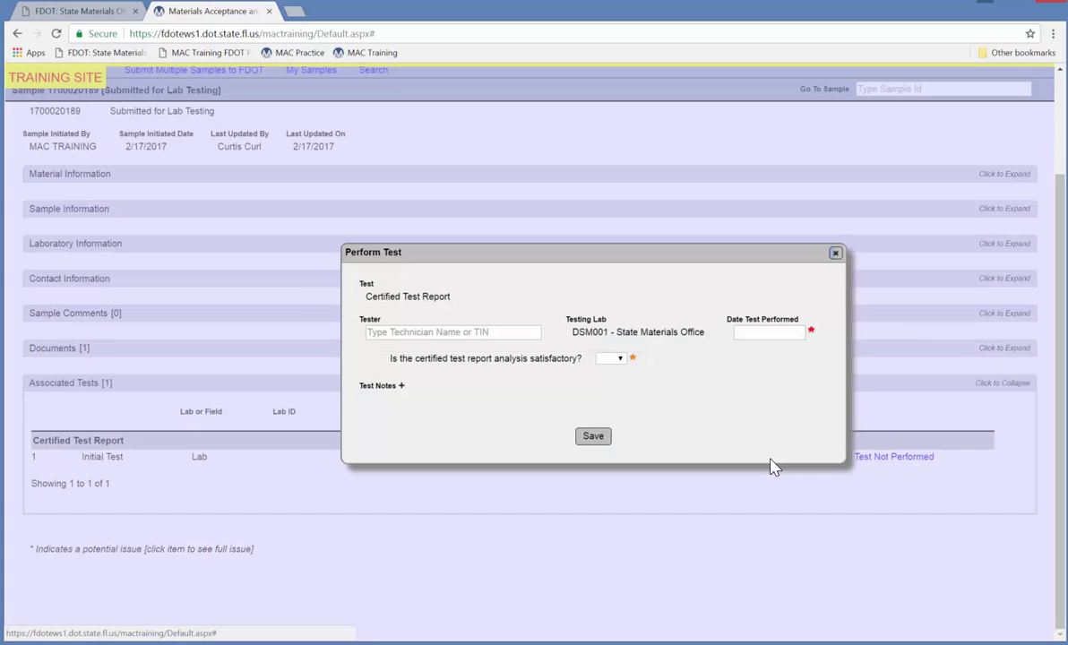
left_click(460, 331)
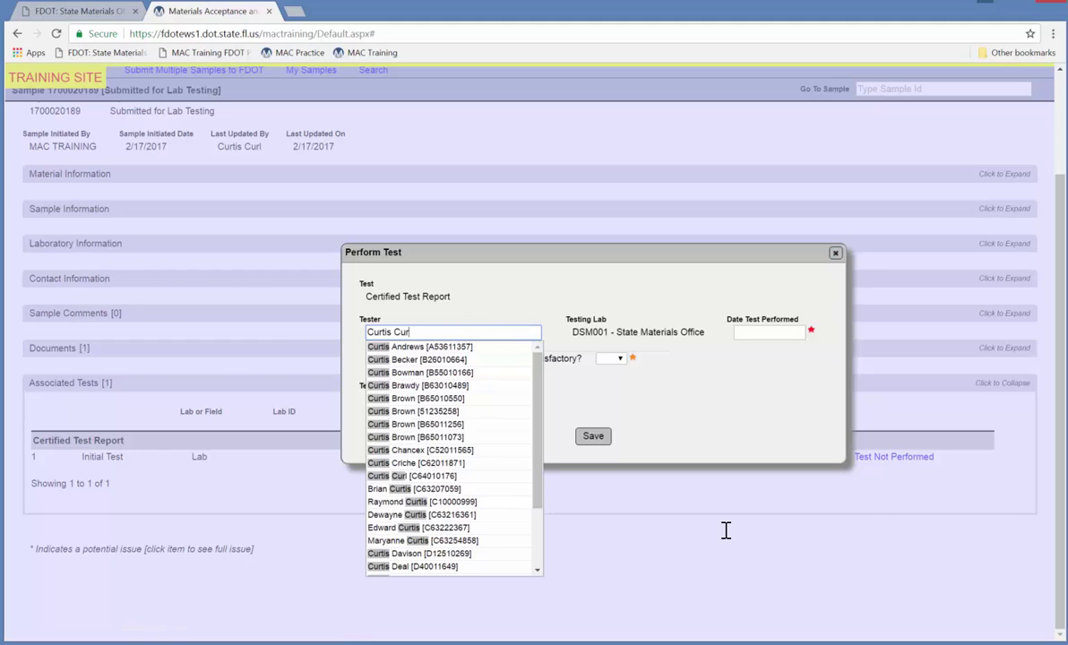
left_click(469, 476)
left_click(769, 333)
left_click(861, 413)
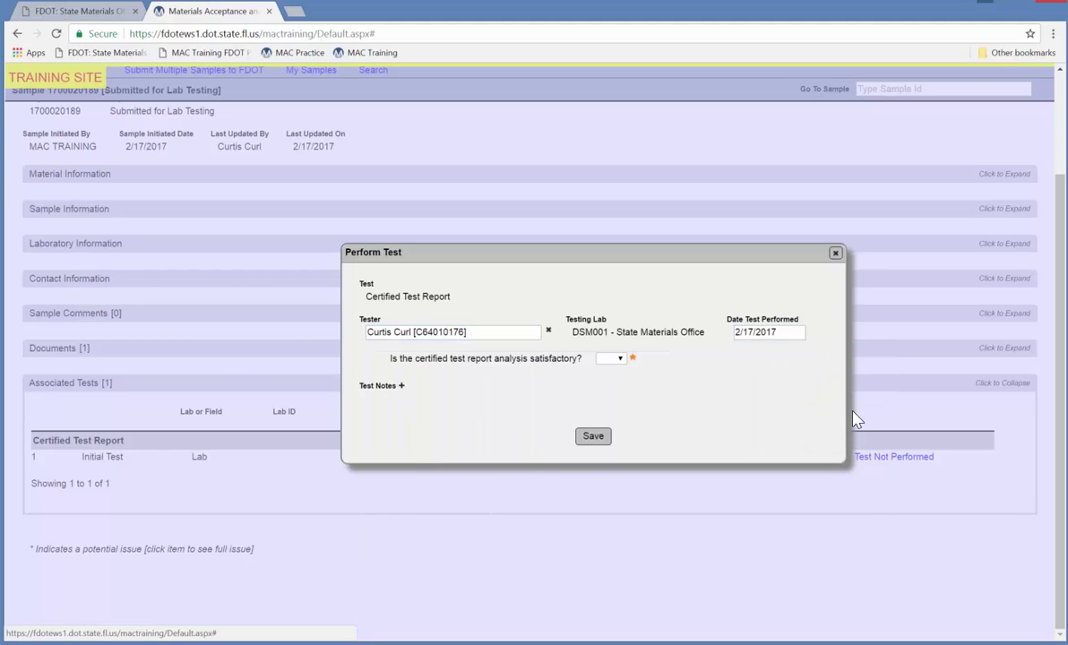
left_click(619, 357)
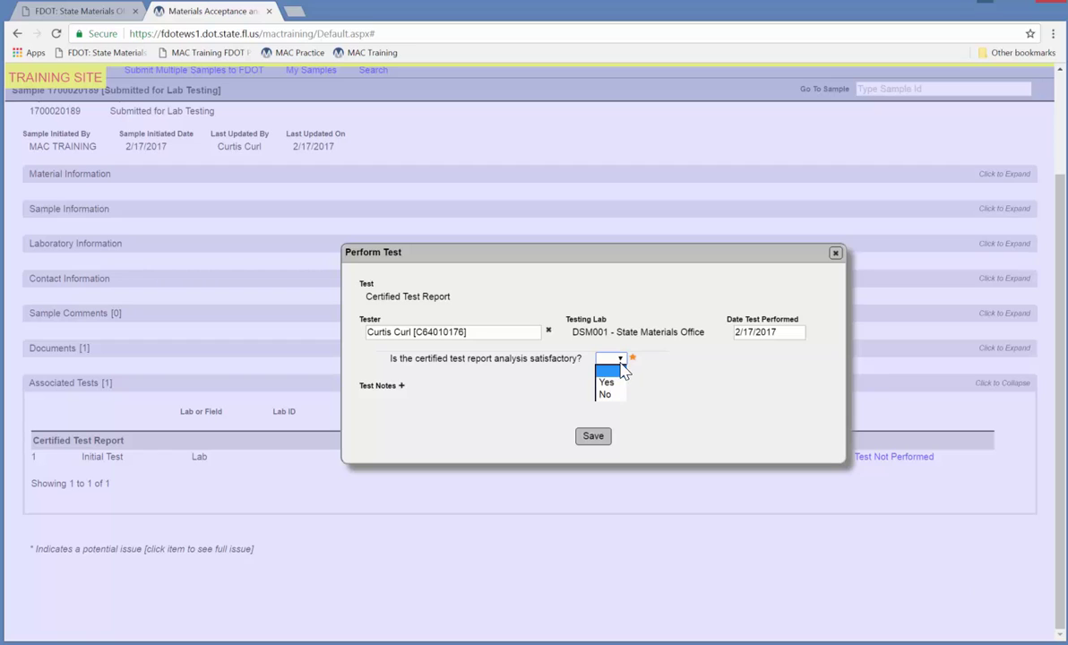
key("Down")
key("Return")
left_click(581, 437)
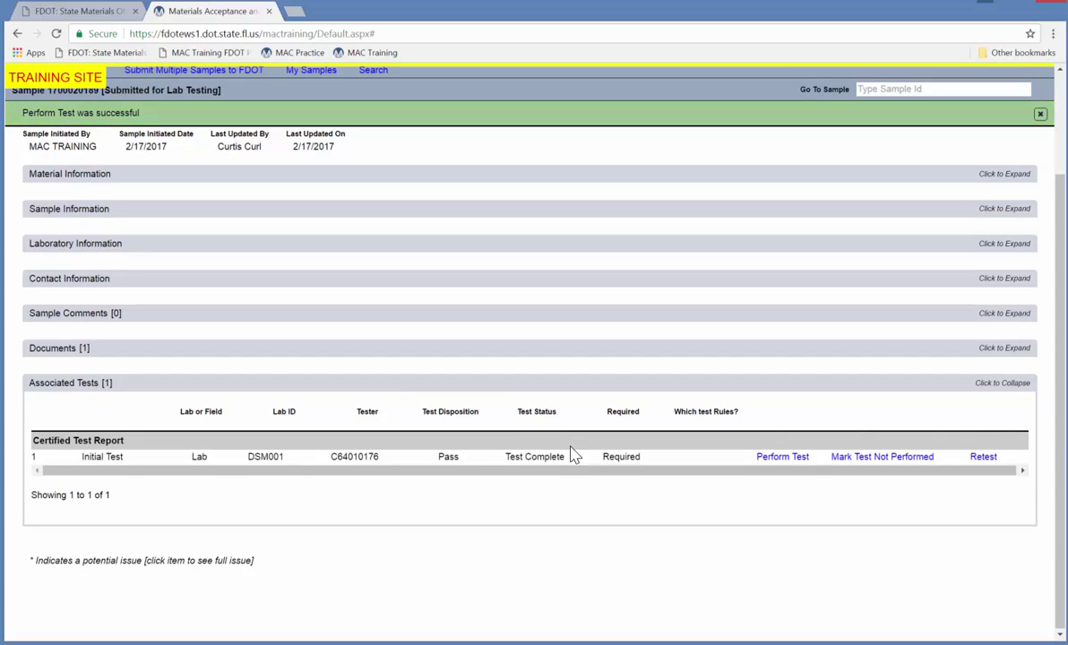
scroll(565, 444, "up", 3)
left_click(485, 217)
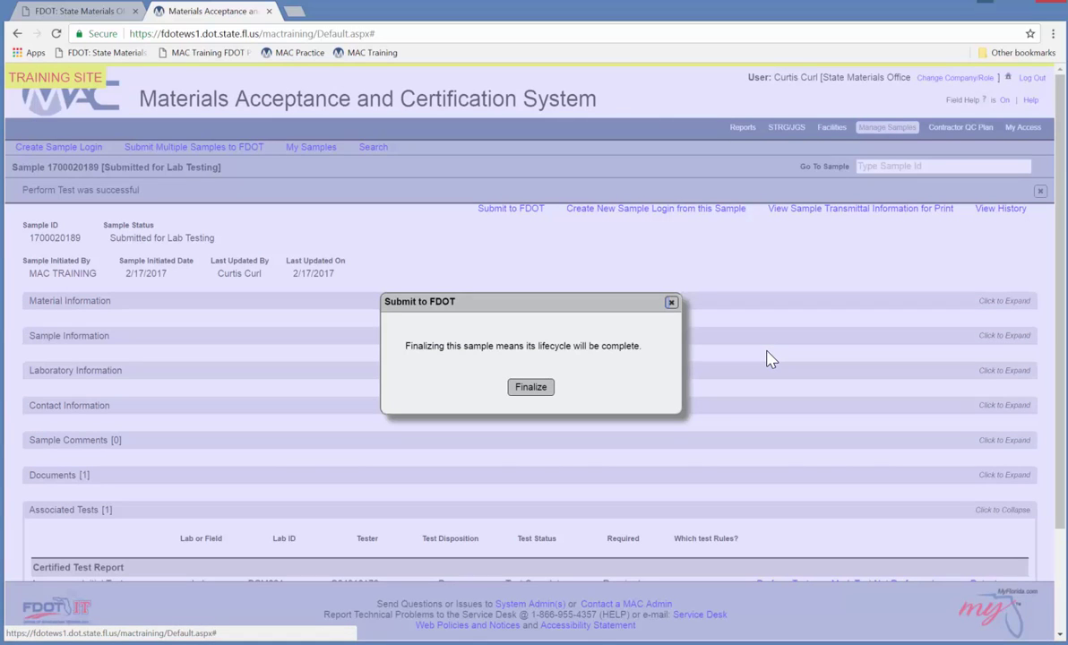
left_click(520, 390)
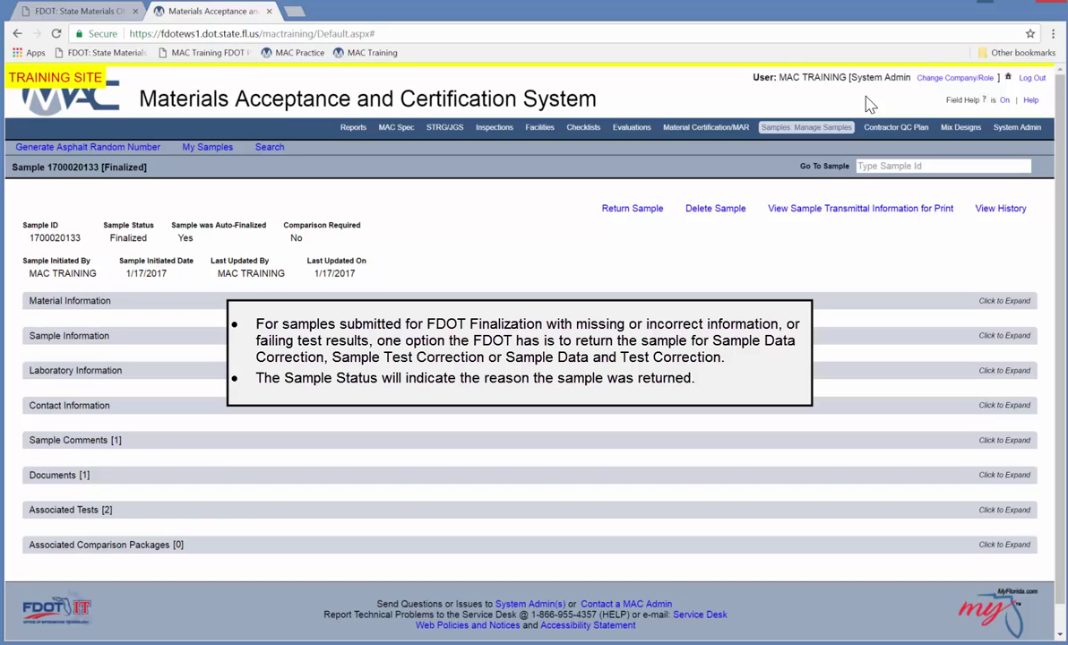
left_click(633, 208)
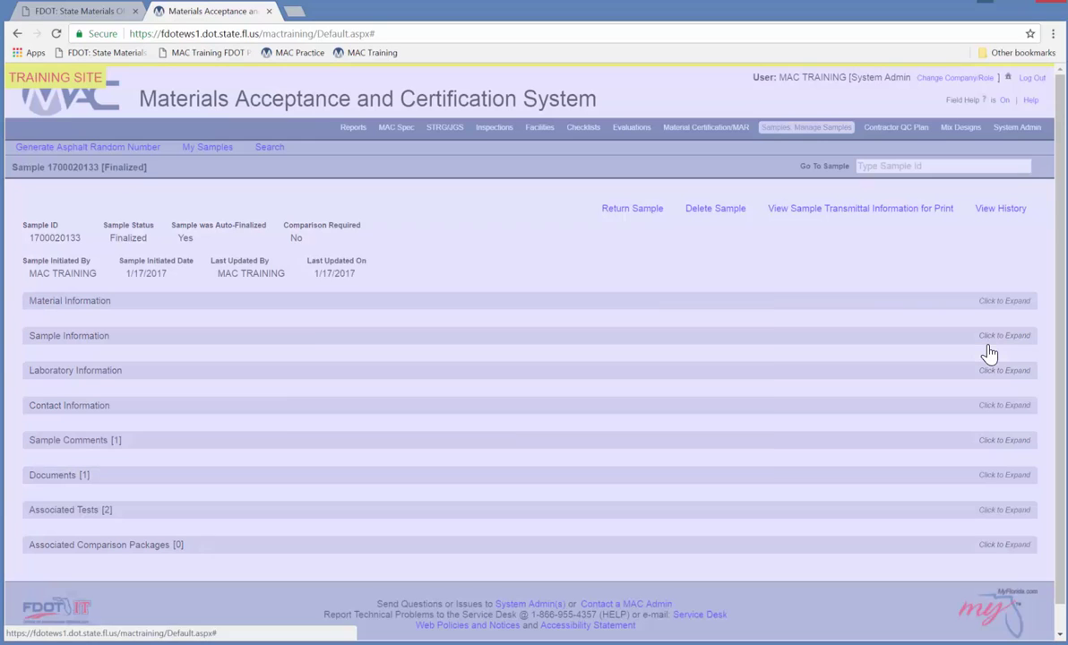
left_click(448, 324)
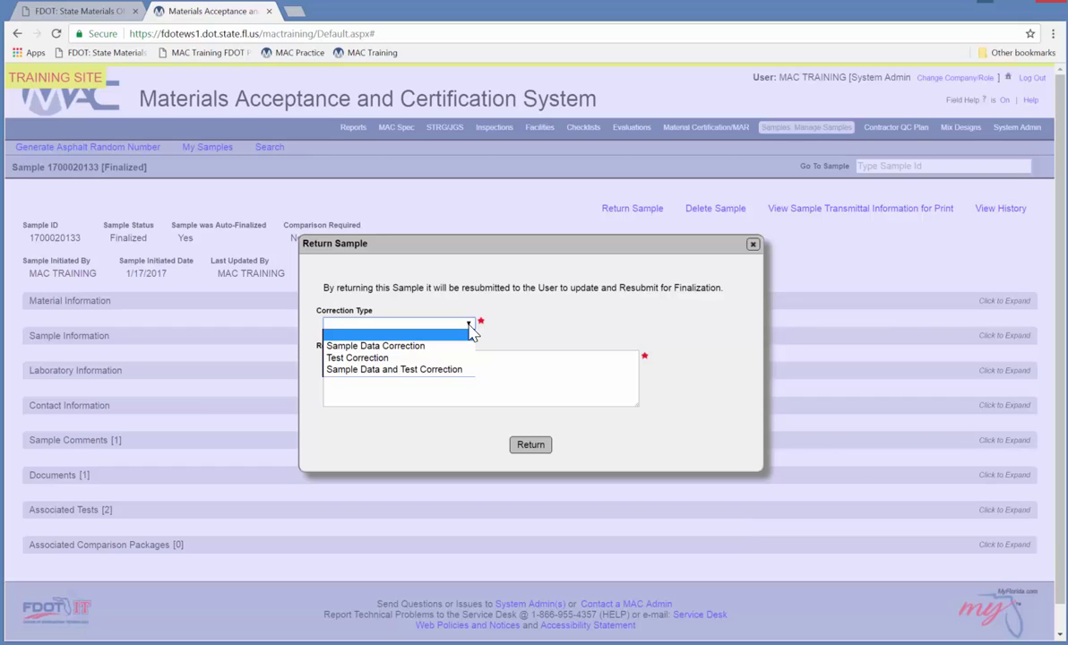
left_click(456, 352)
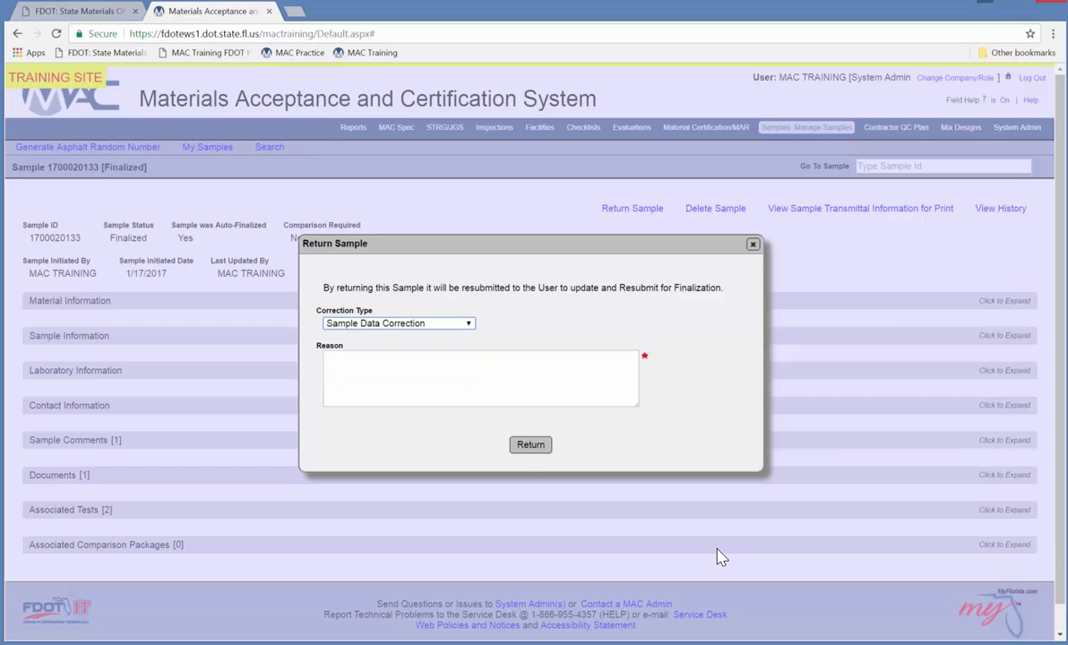
type("LOT Number incorrect")
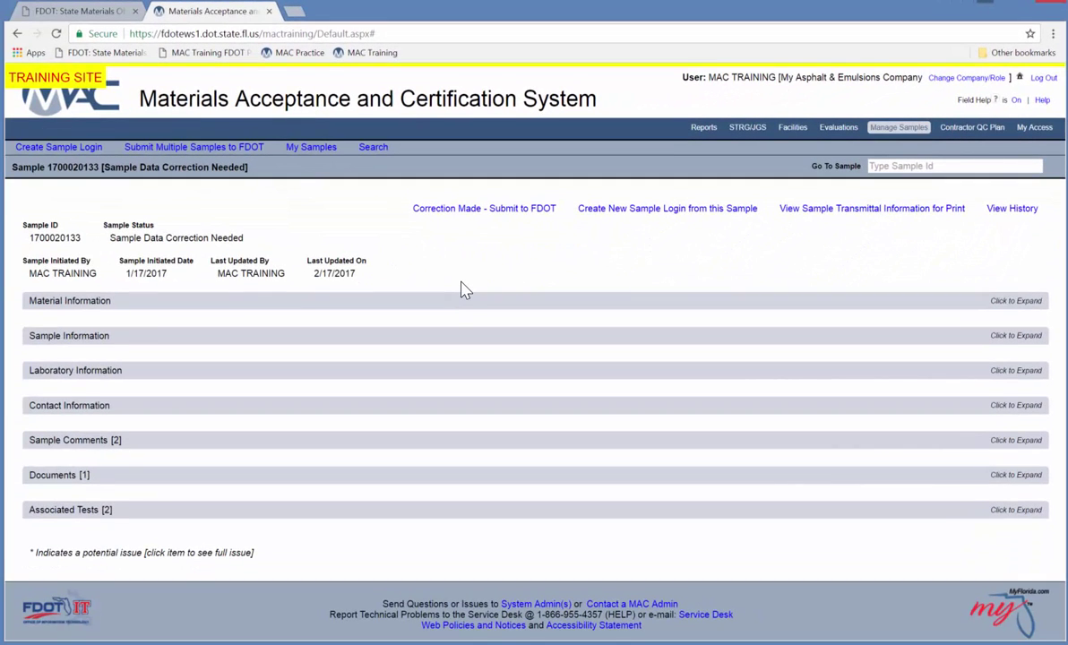
Reply 'Corrected LOT Number' to the LOT Number comment, then expand Sample Information.
left_click(500, 441)
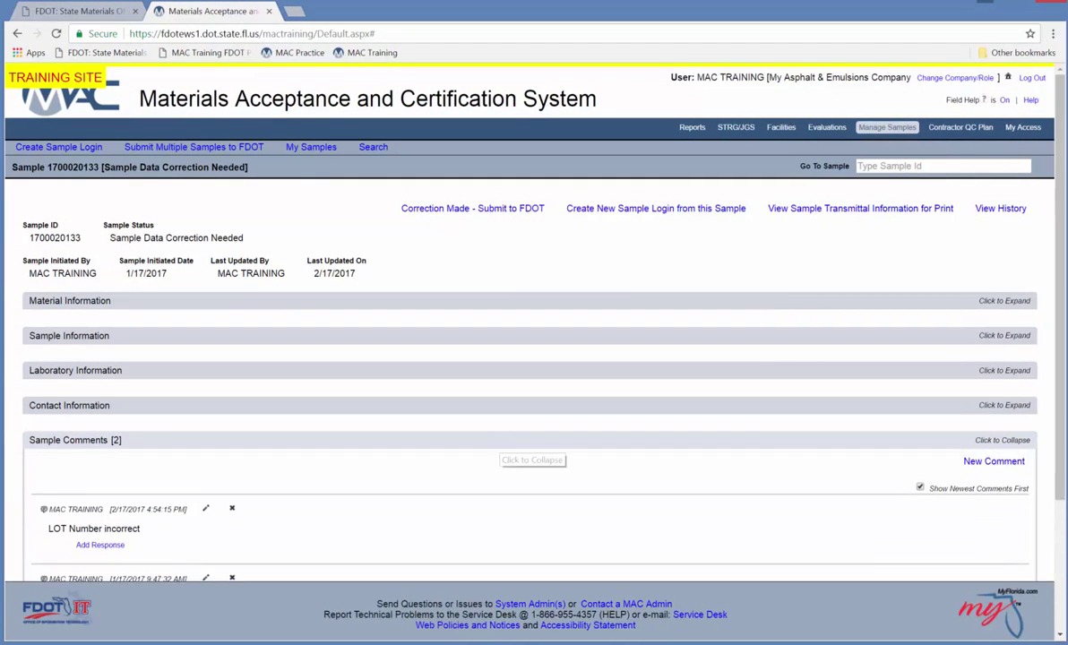
left_click(100, 545)
type("Corrected LOT Number")
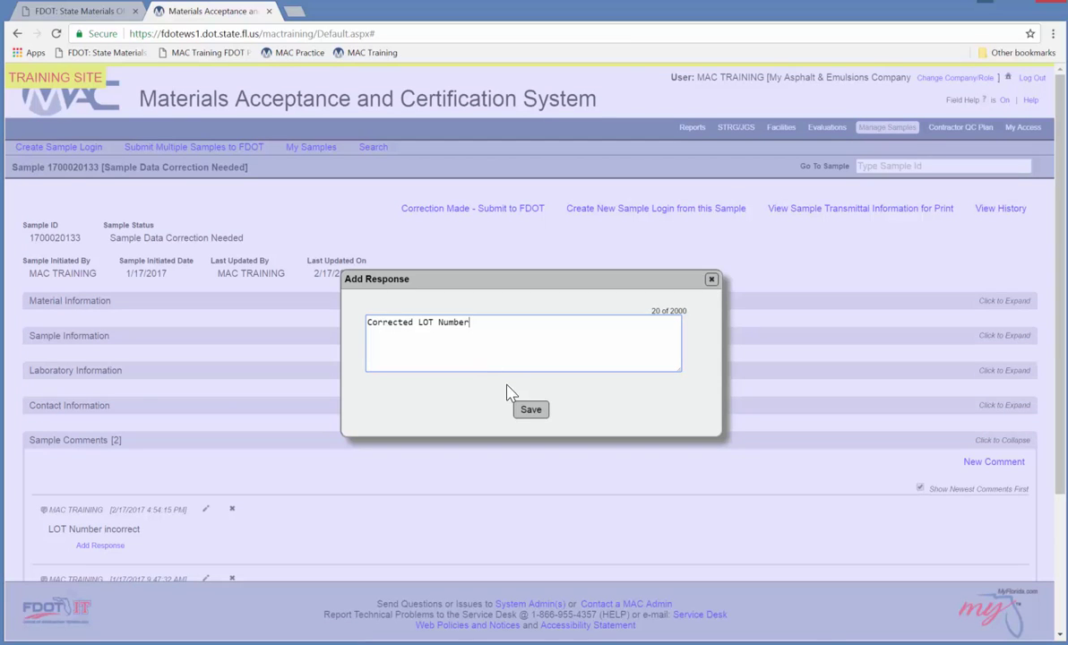
left_click(529, 410)
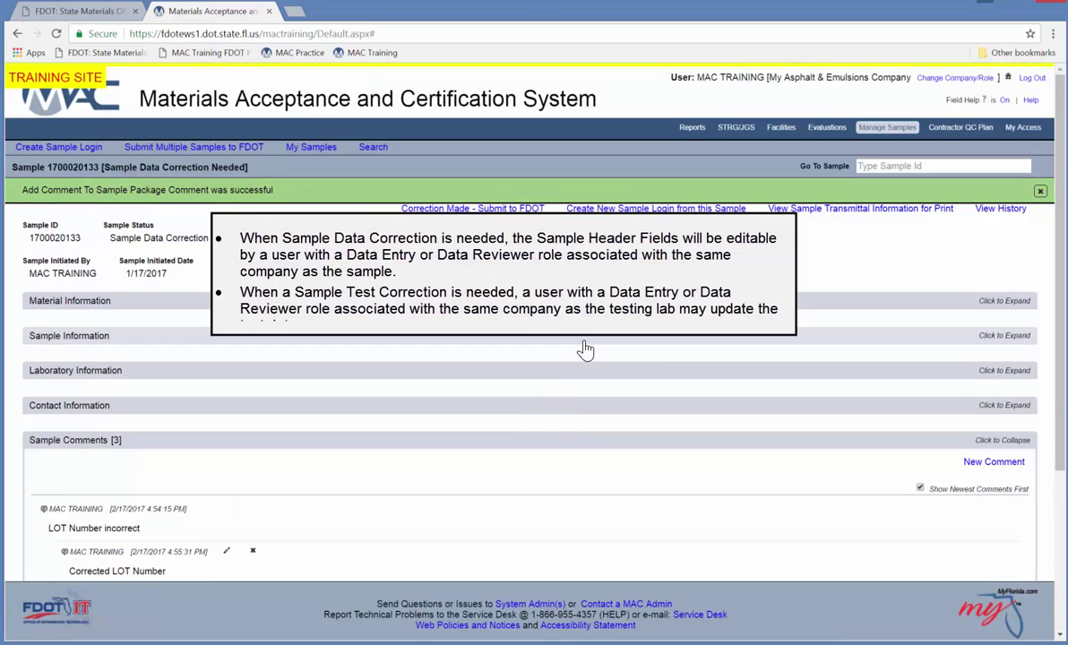
left_click(578, 337)
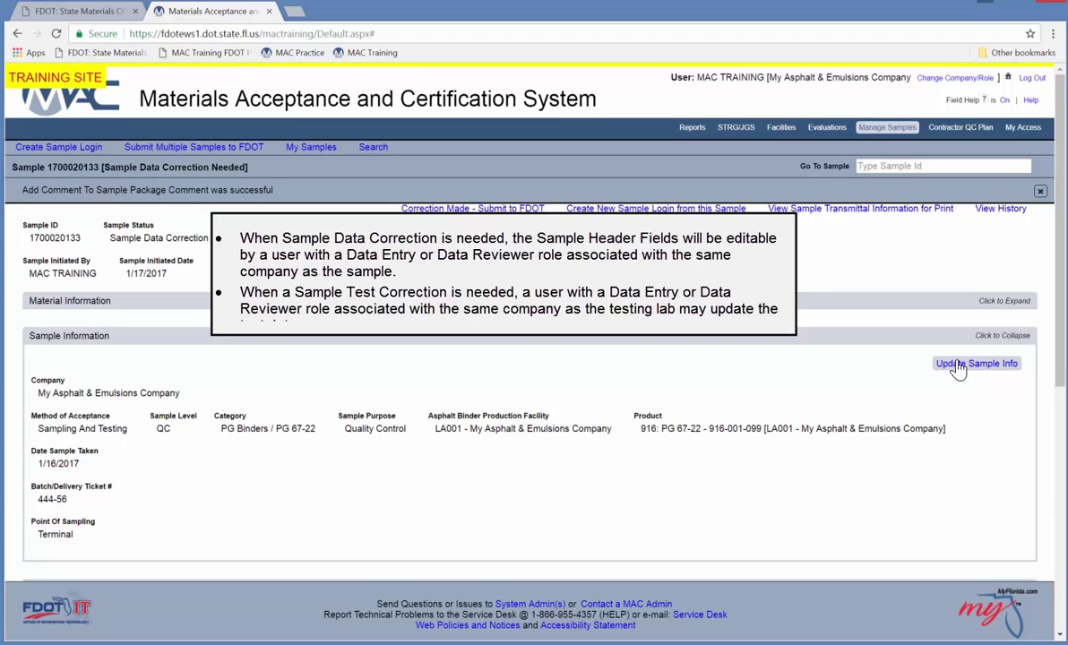
Change the Batch/Delivery Ticket # from 444-56 to 17-235 and save.
left_click(958, 365)
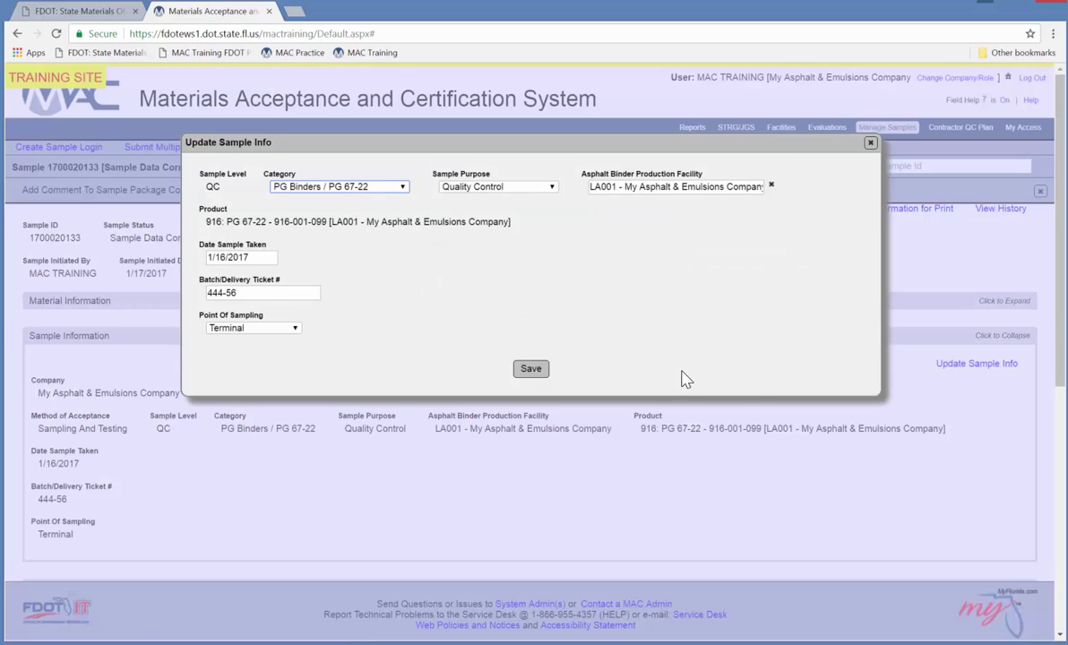
left_click_drag(279, 292, 183, 312)
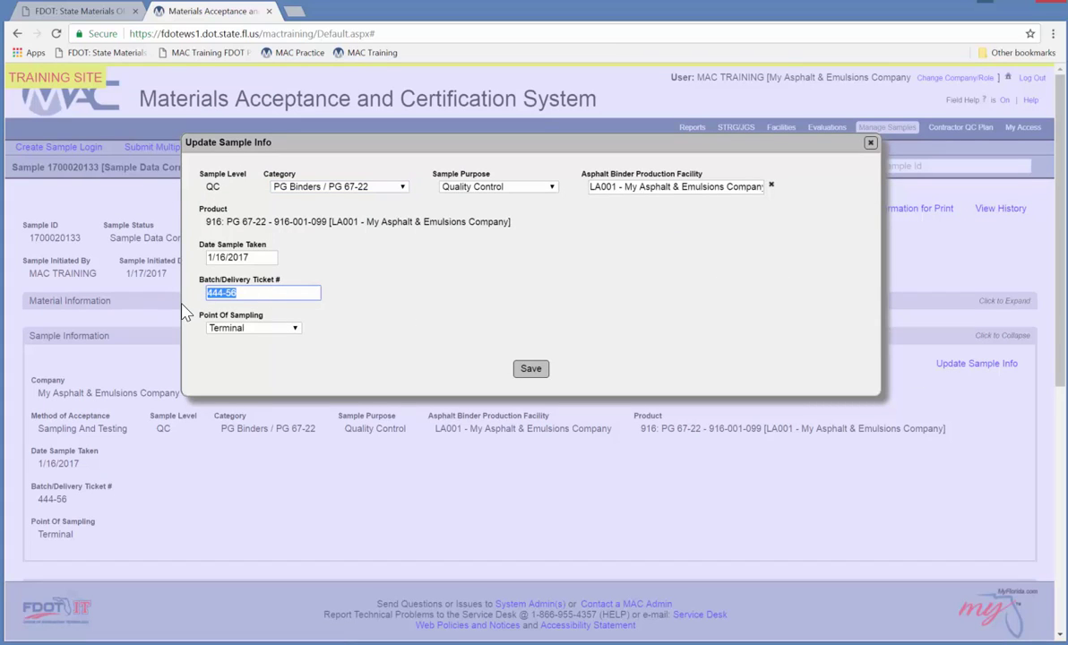
type("17-235")
key("Return")
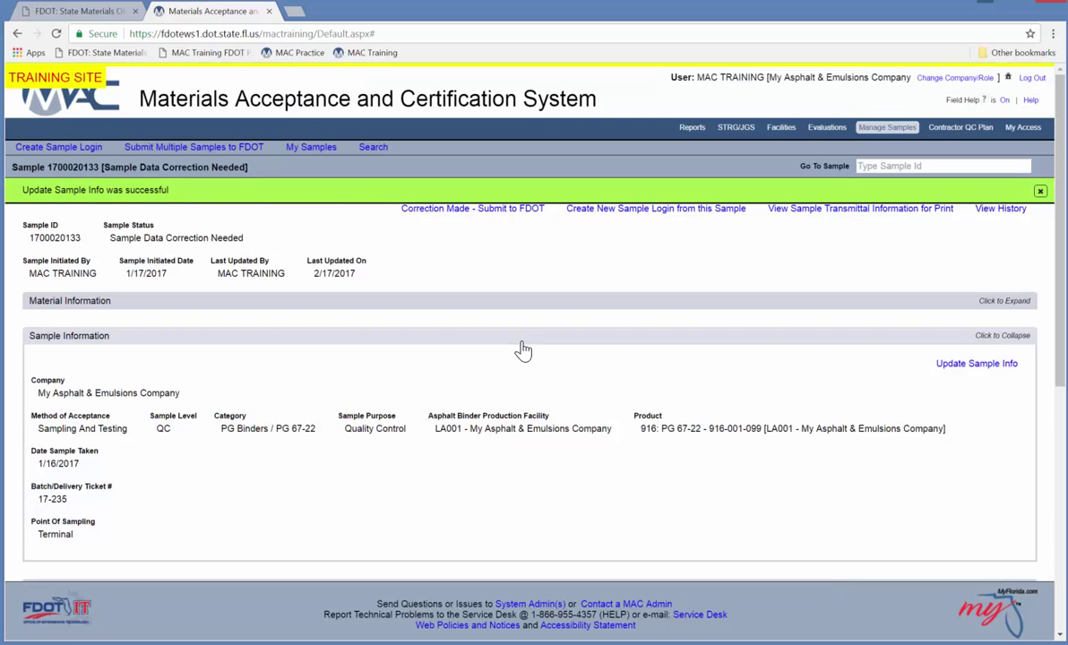
left_click(522, 344)
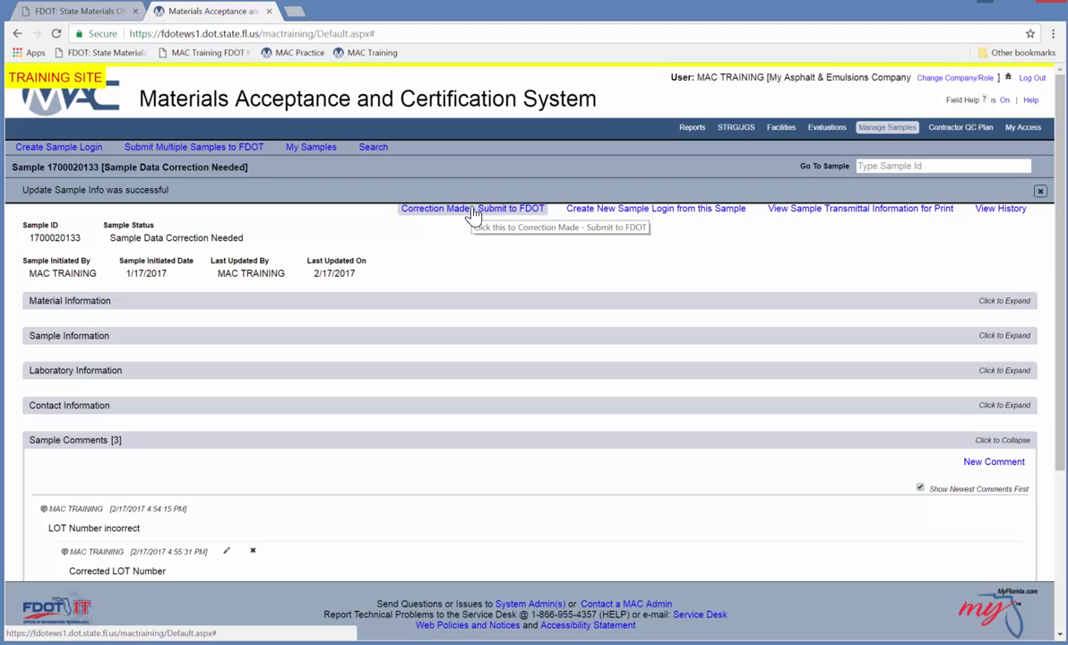
left_click(448, 208)
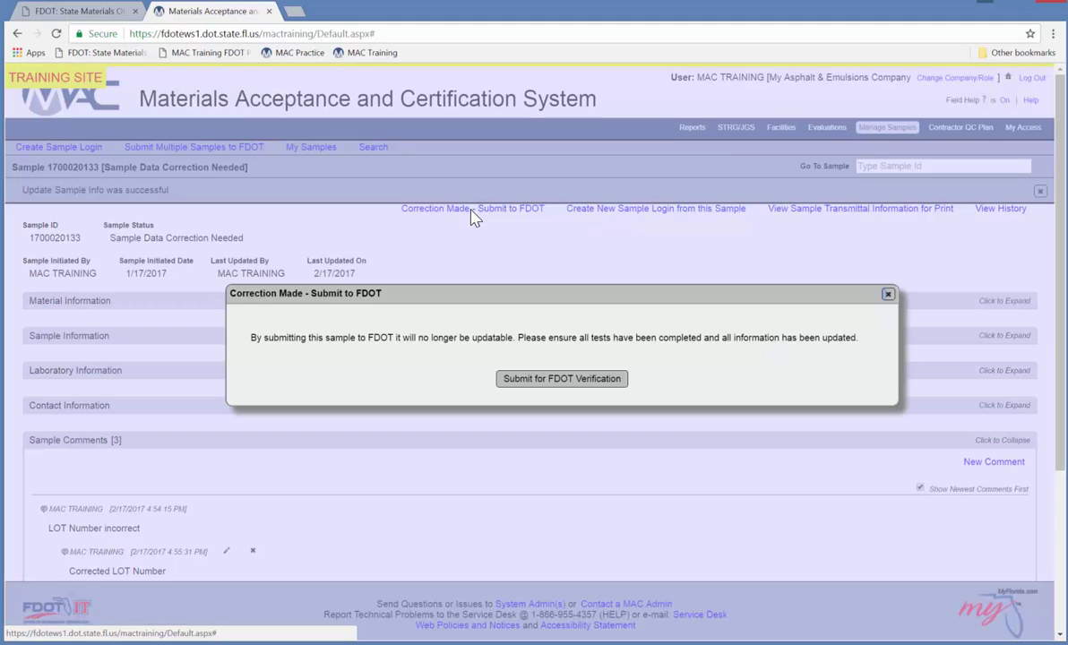
left_click(554, 379)
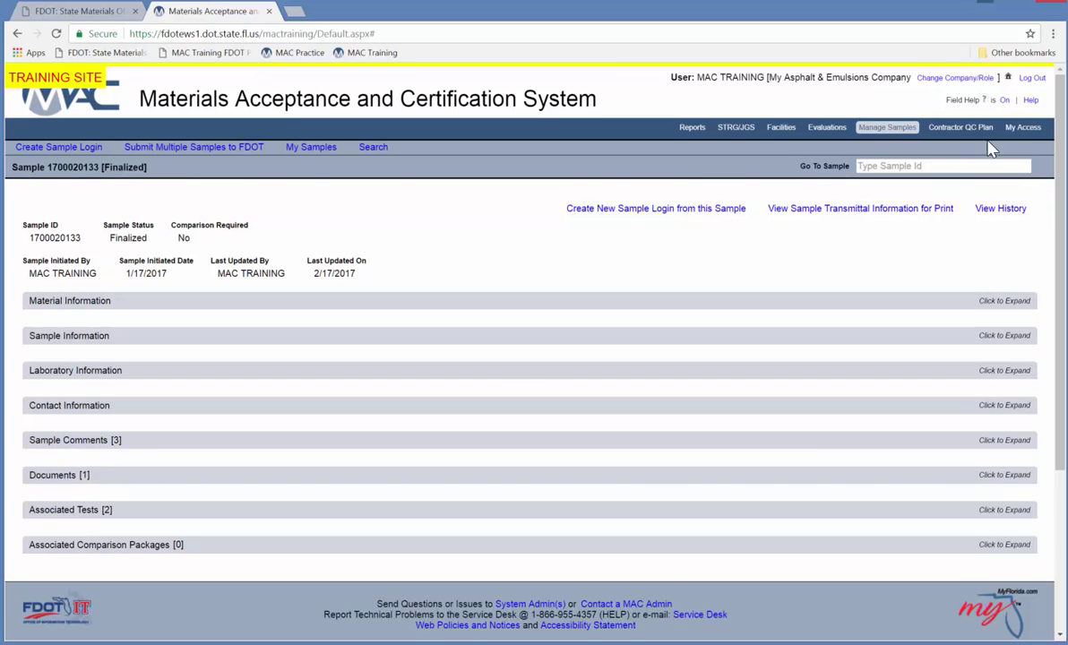
left_click(1032, 78)
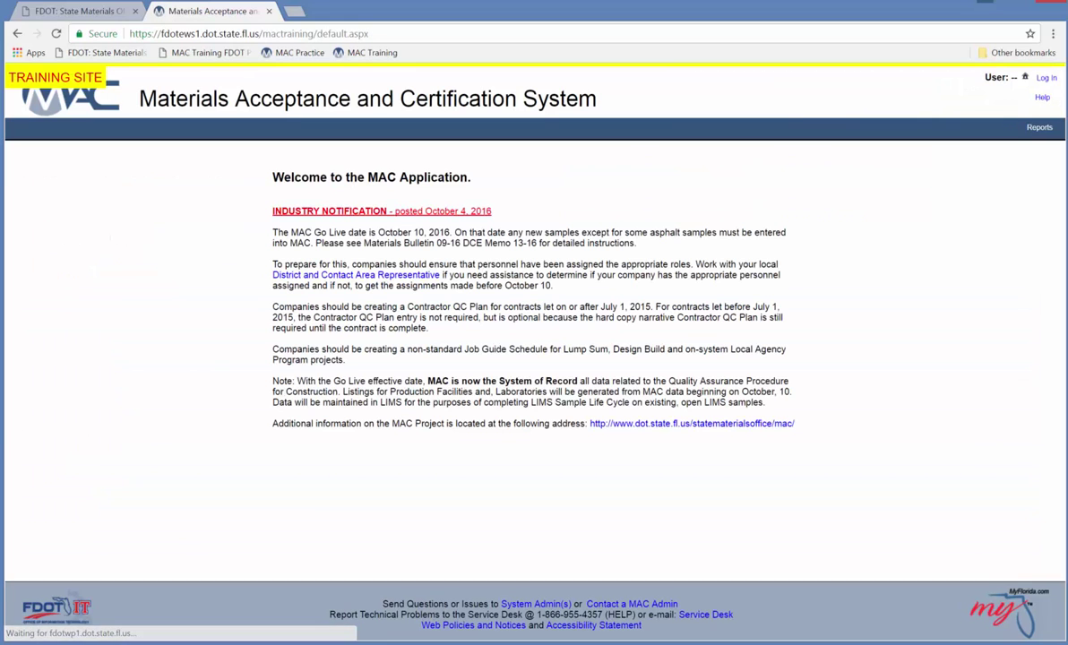